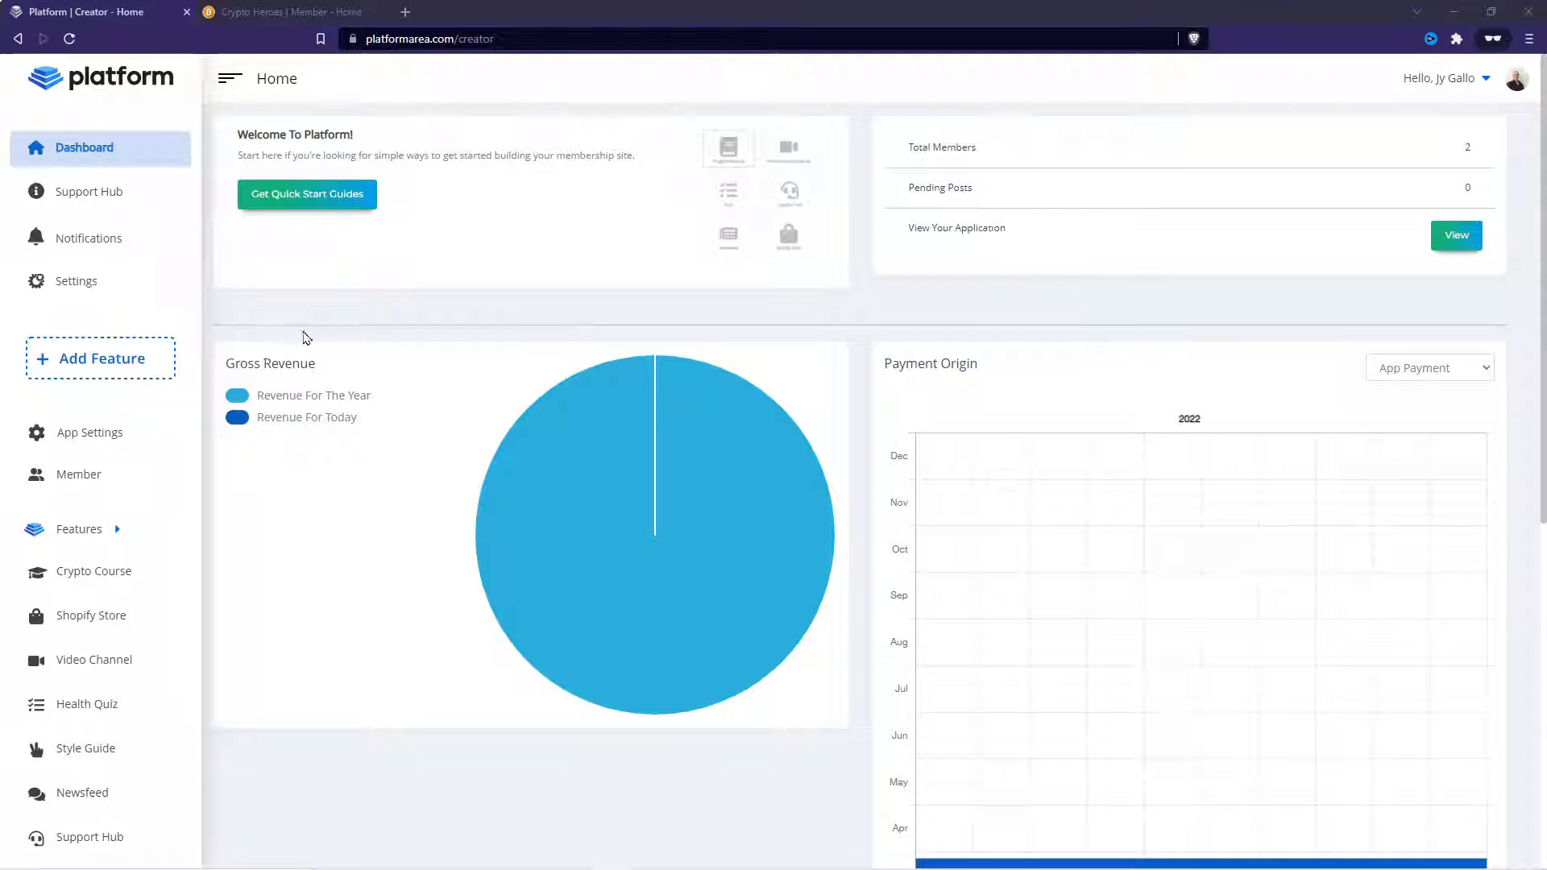
- Open the Support Hub and its Chat With Us section
left_click(89, 200)
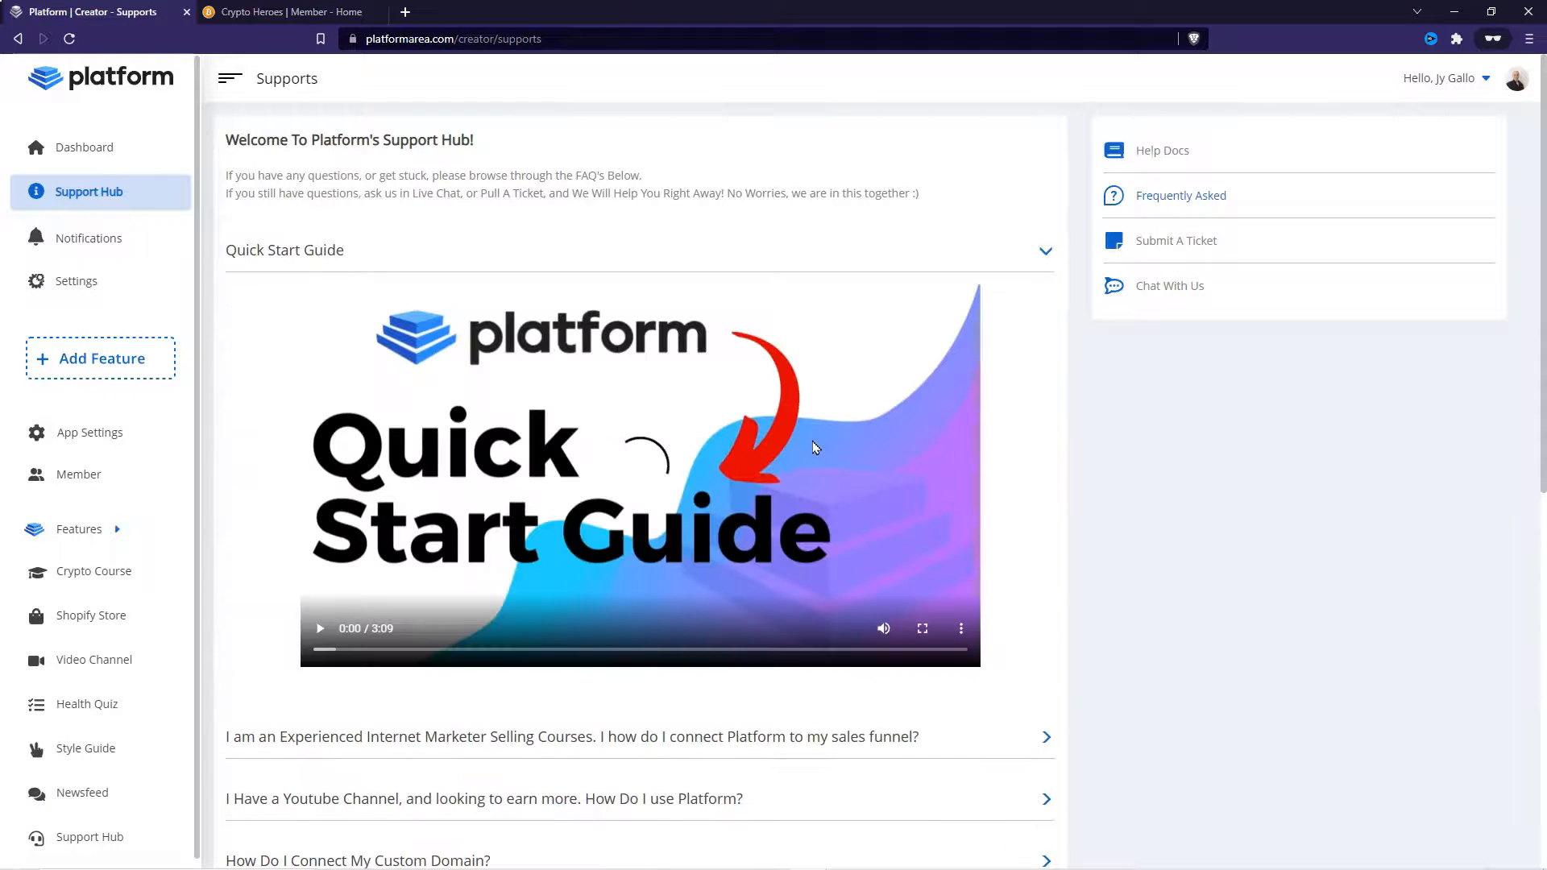
left_click(1167, 297)
left_click(443, 602)
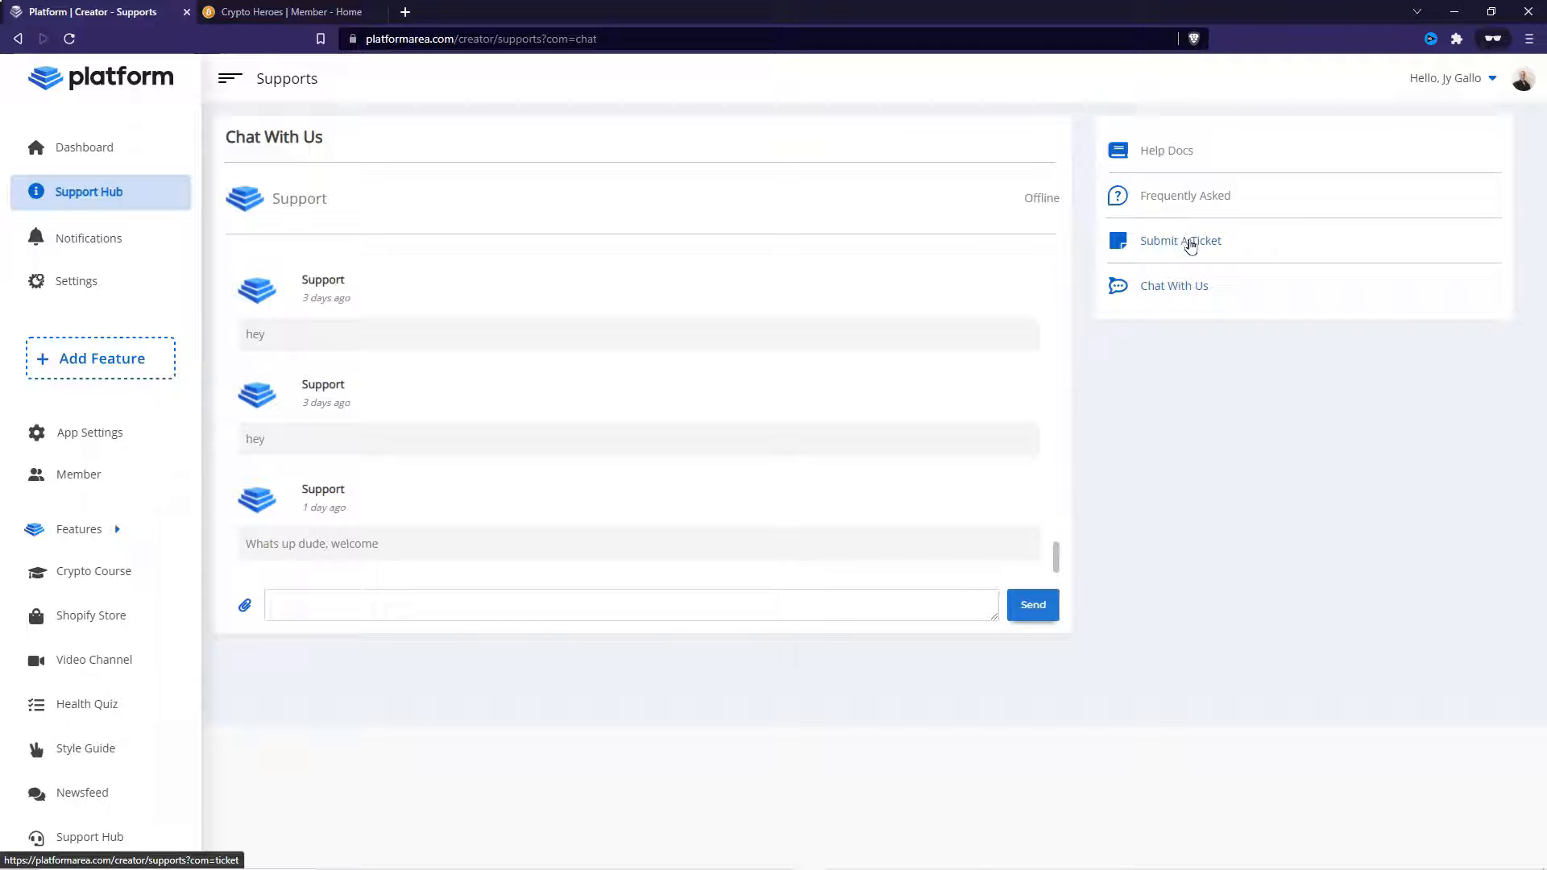
- Browse the Frequently Asked list, open the Help Docs, and close the help center tab
left_click(1169, 197)
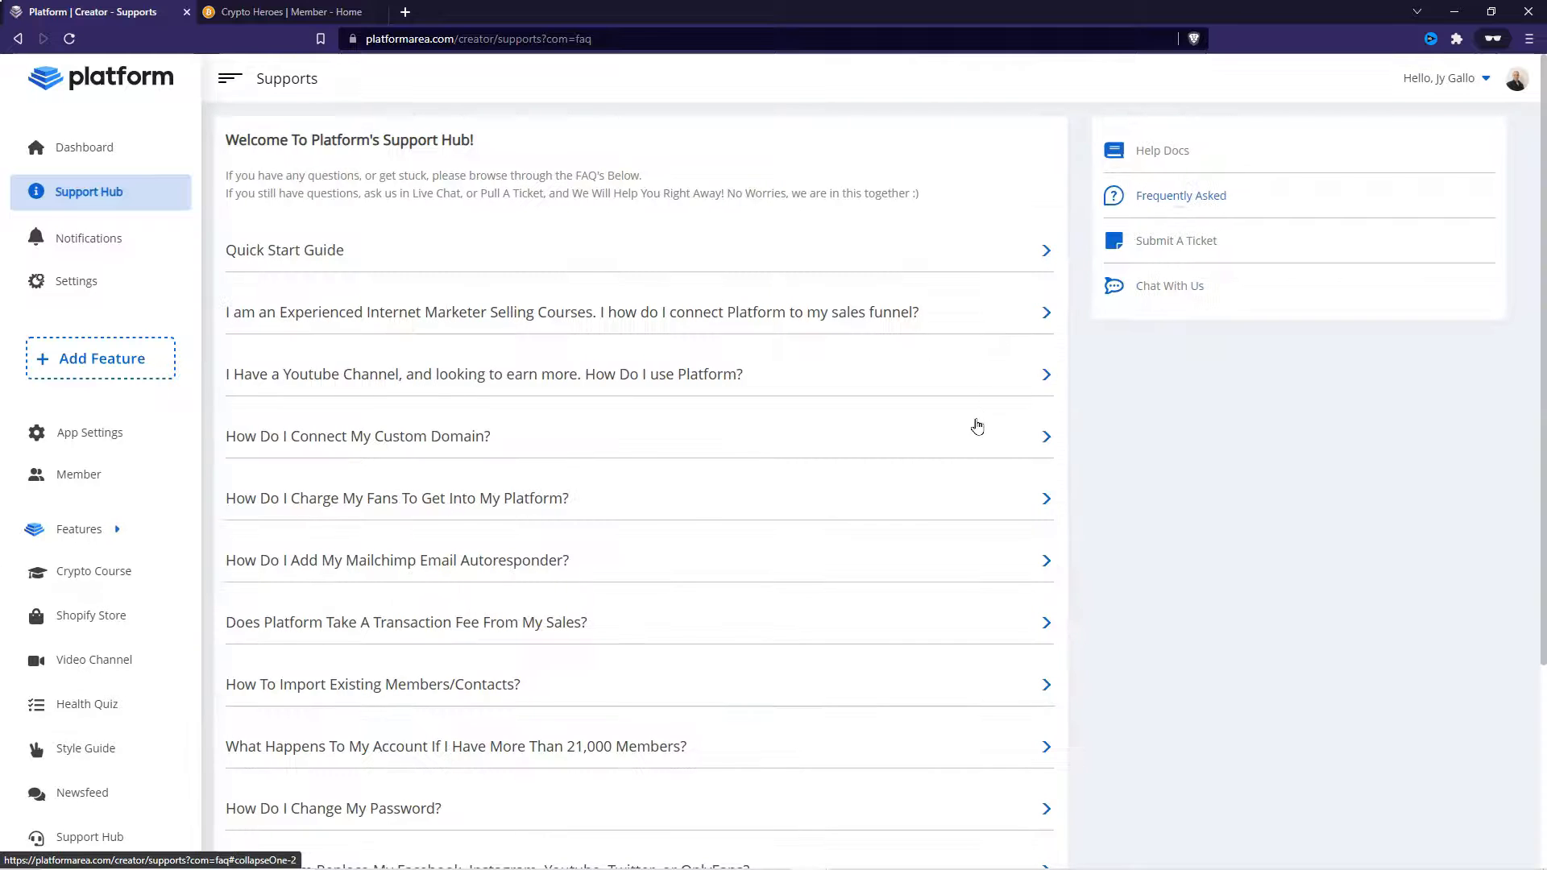
scroll(996, 495, "down", 6)
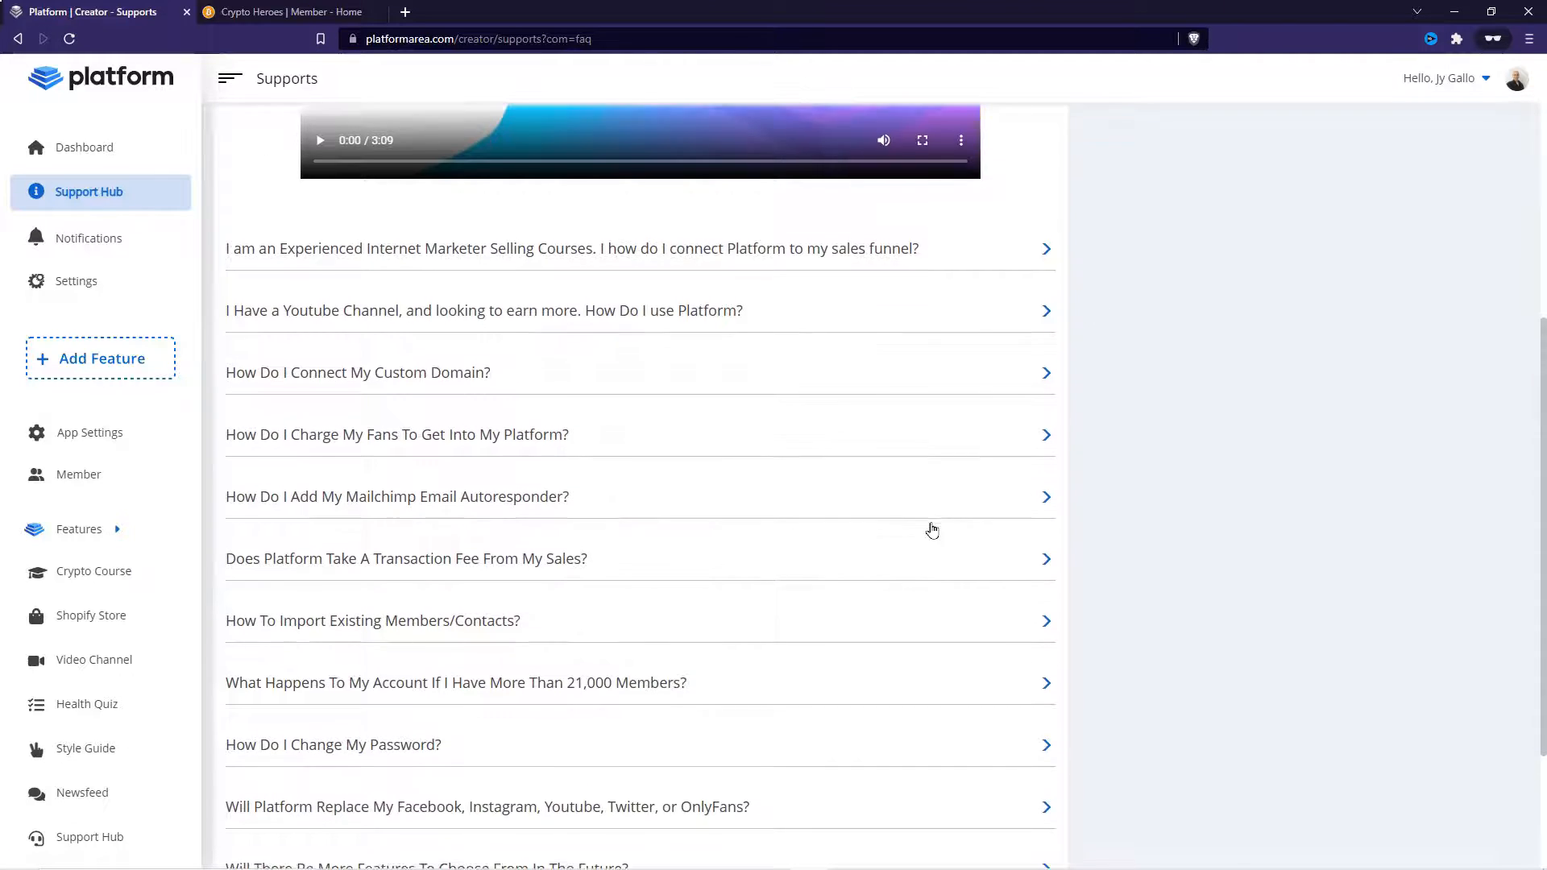
scroll(930, 529, "down", 3)
scroll(936, 525, "up", 9)
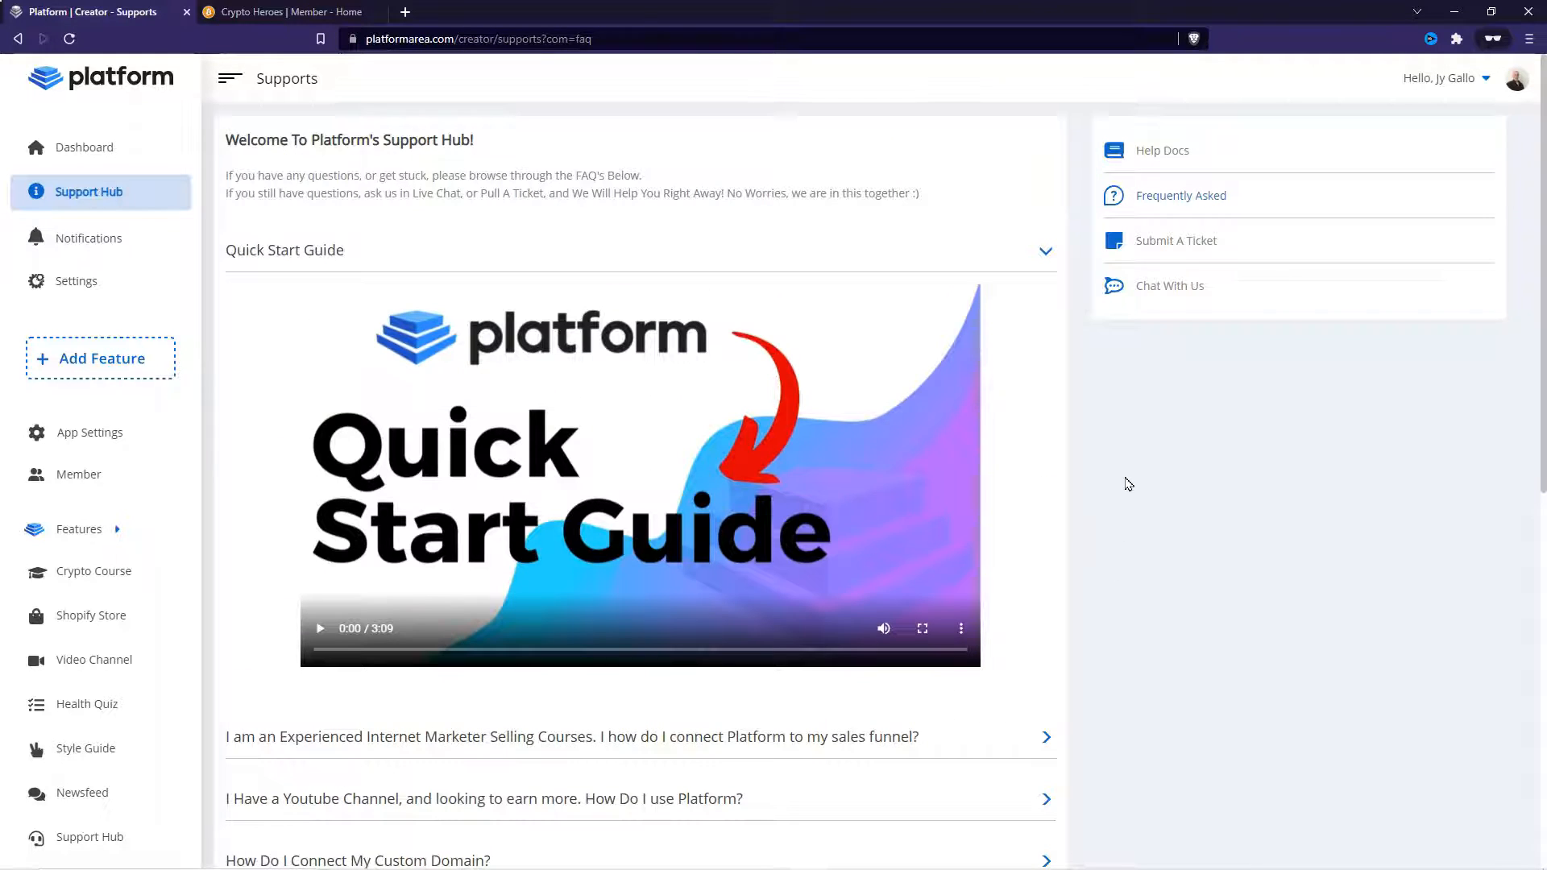
left_click(1163, 157)
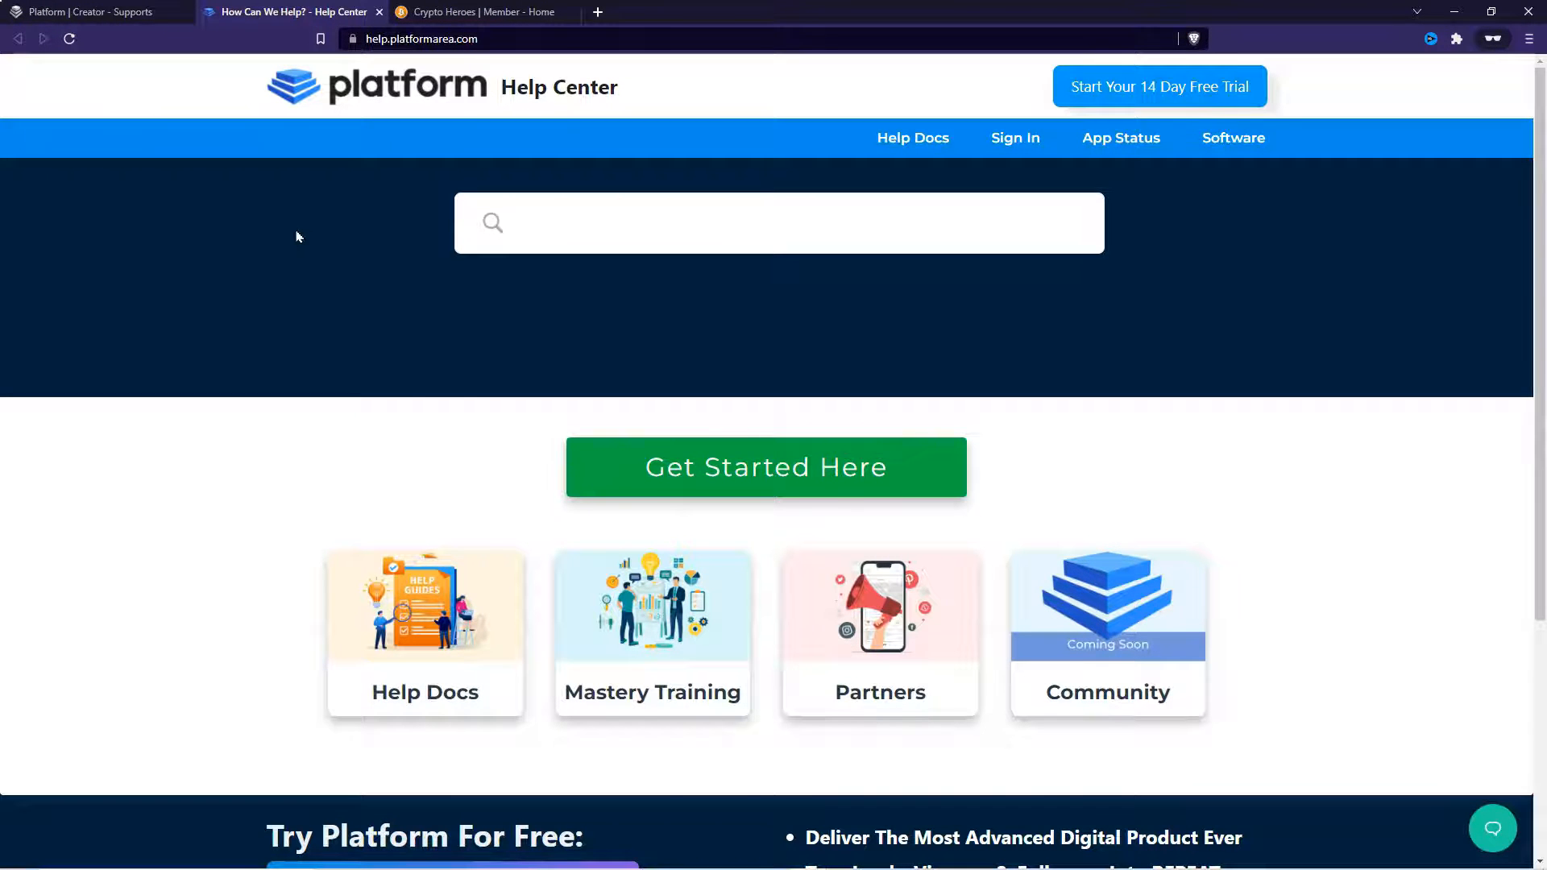
key("ctrl+w")
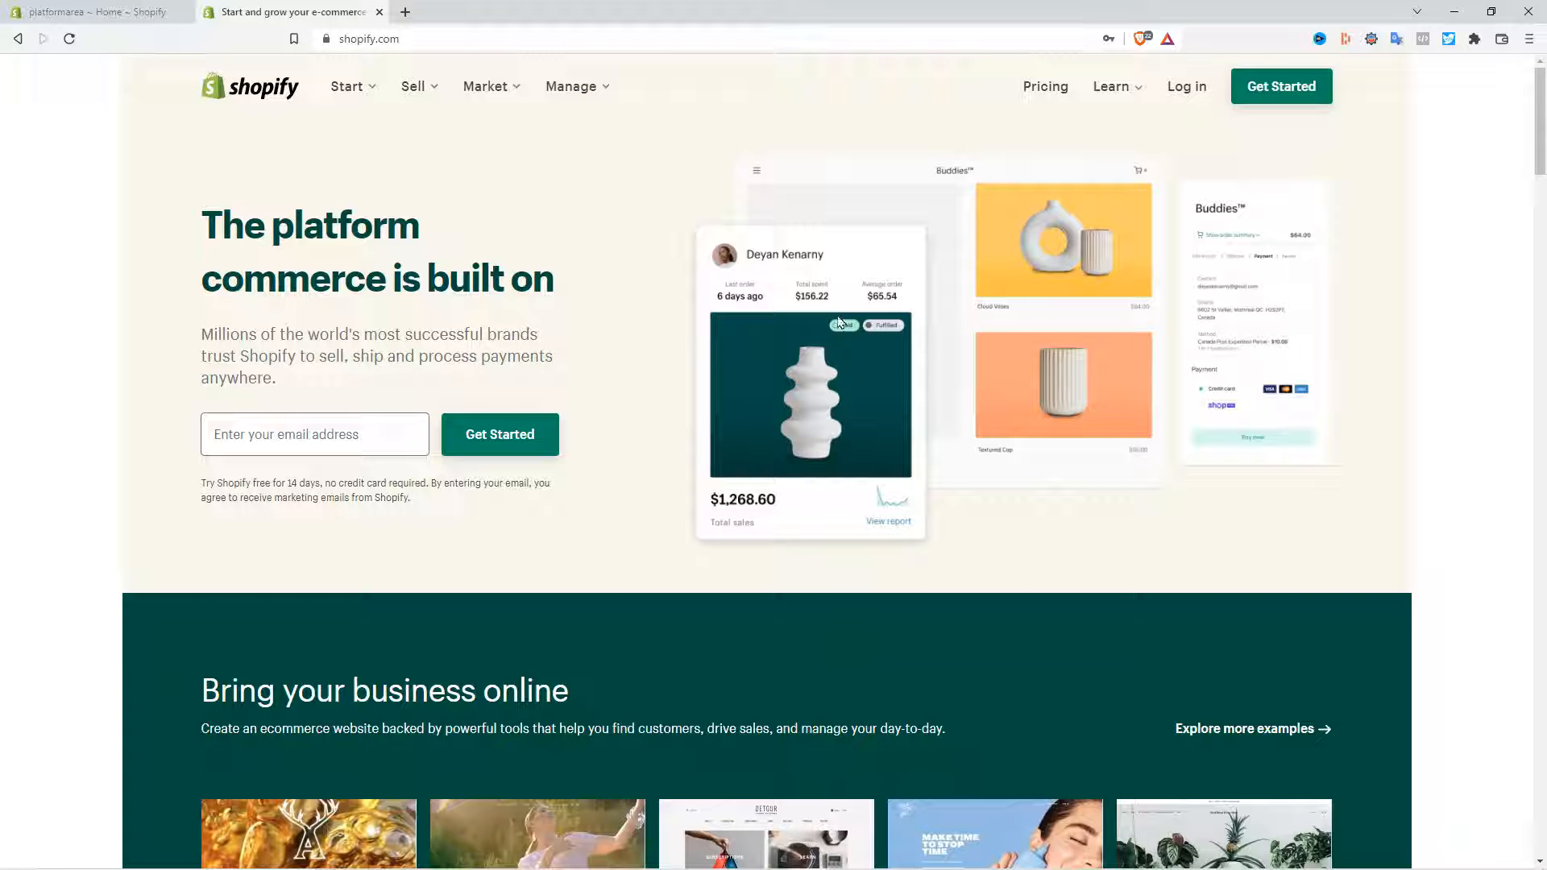
- Switch to the Crypto Heroes member app and open its Shopify Store page
key("alt+Tab")
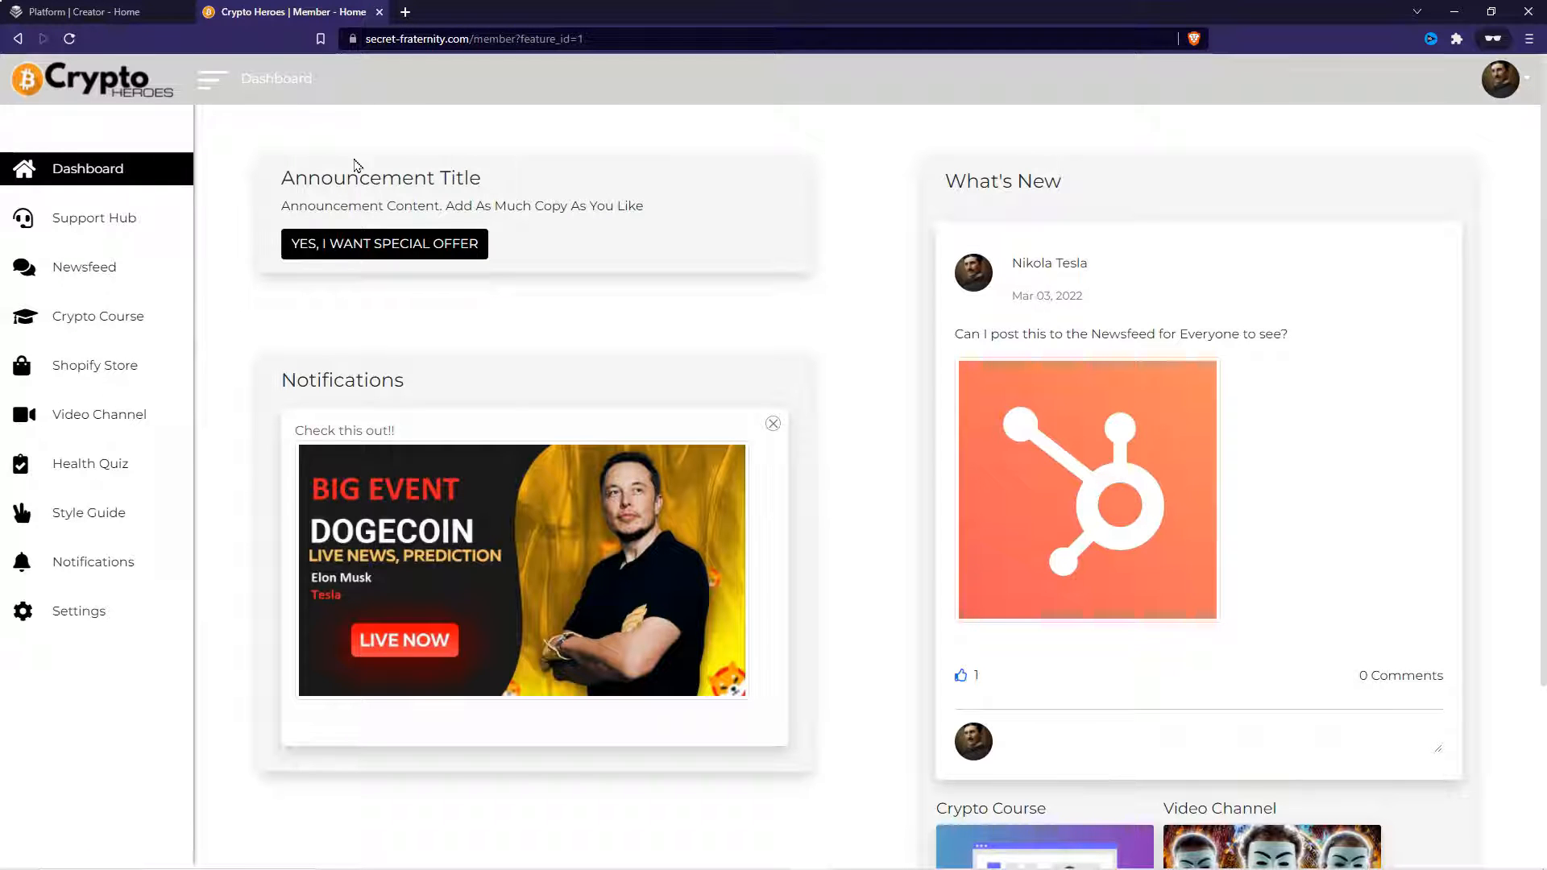
left_click(92, 363)
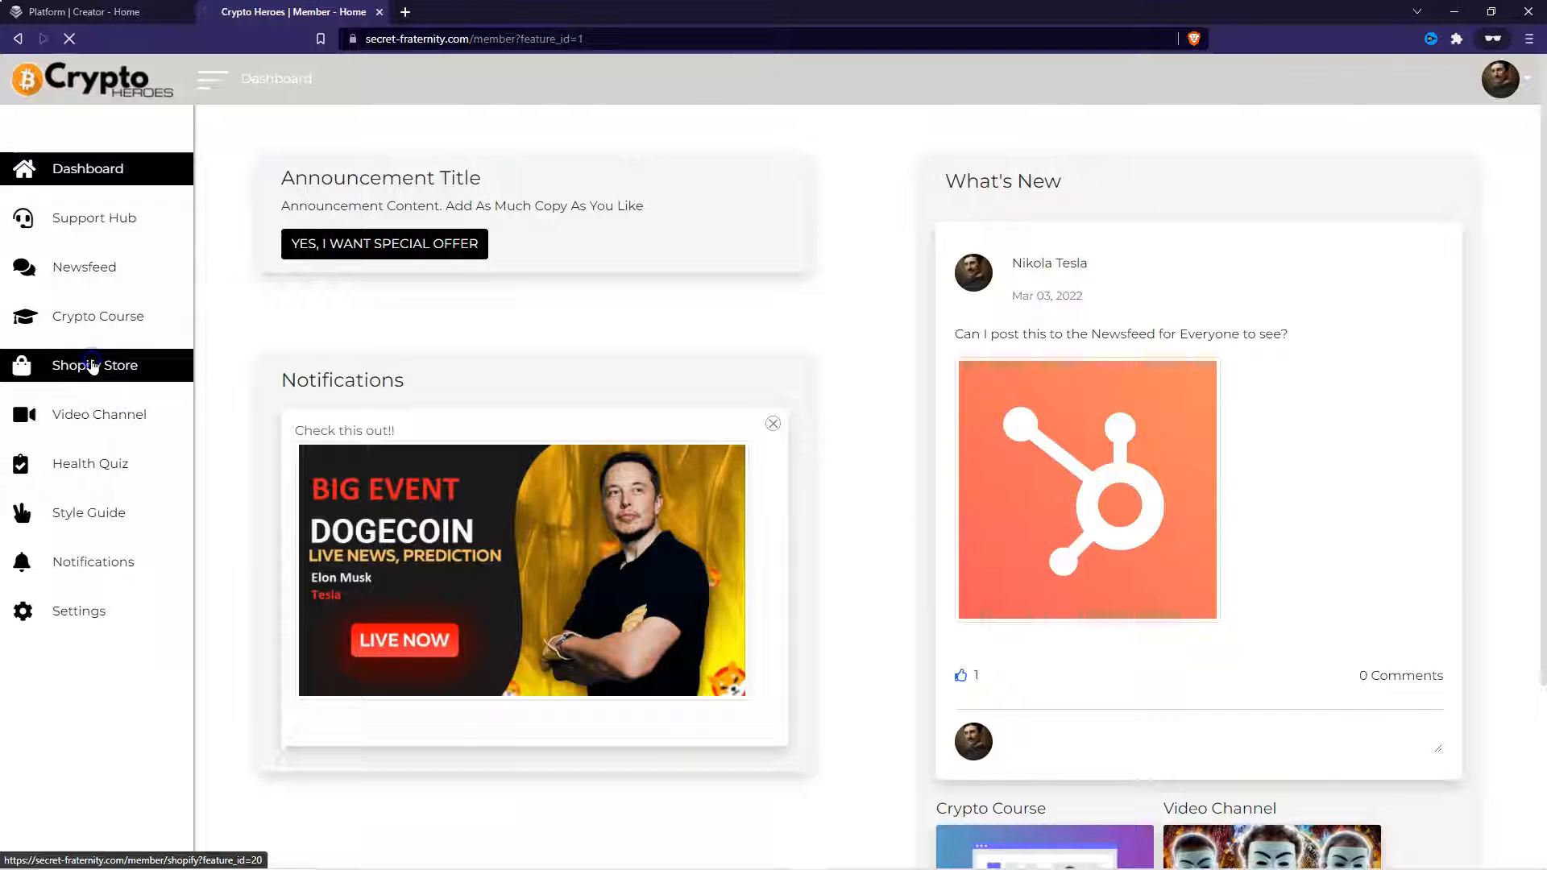
scroll(1014, 514, "down", 2)
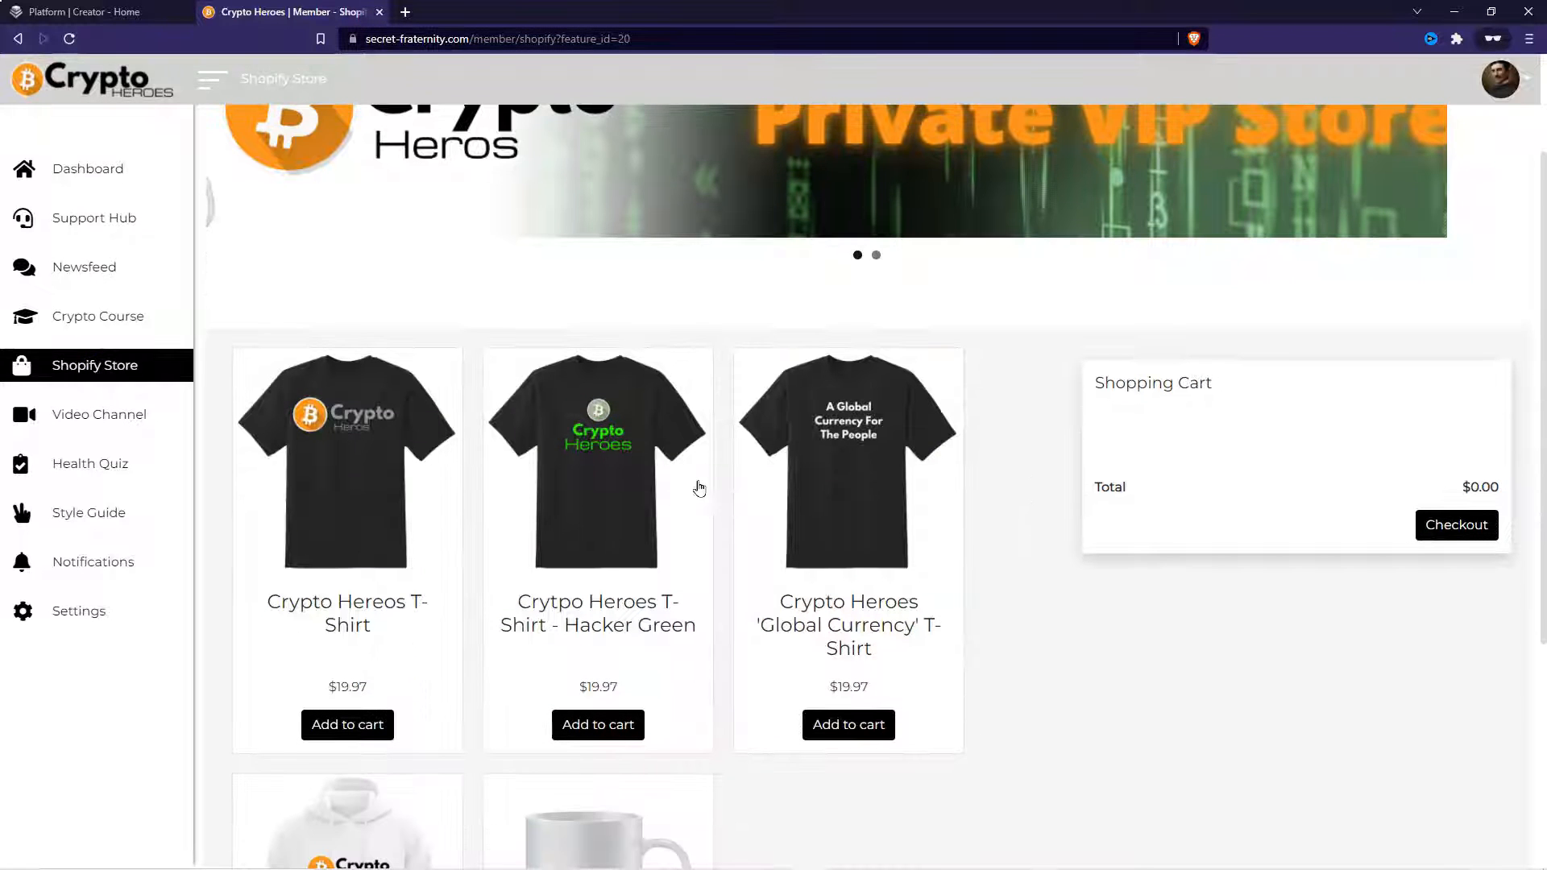
scroll(726, 488, "down", 2)
scroll(886, 548, "up", 3)
scroll(975, 559, "down", 3)
- Add the 'Global Currency' T-shirt to the shopping cart with a quantity of 5
left_click(881, 564)
left_click(1483, 326)
left_click(1482, 326)
left_click(1482, 325)
left_click(1482, 326)
scroll(1006, 500, "up", 4)
scroll(1006, 500, "down", 7)
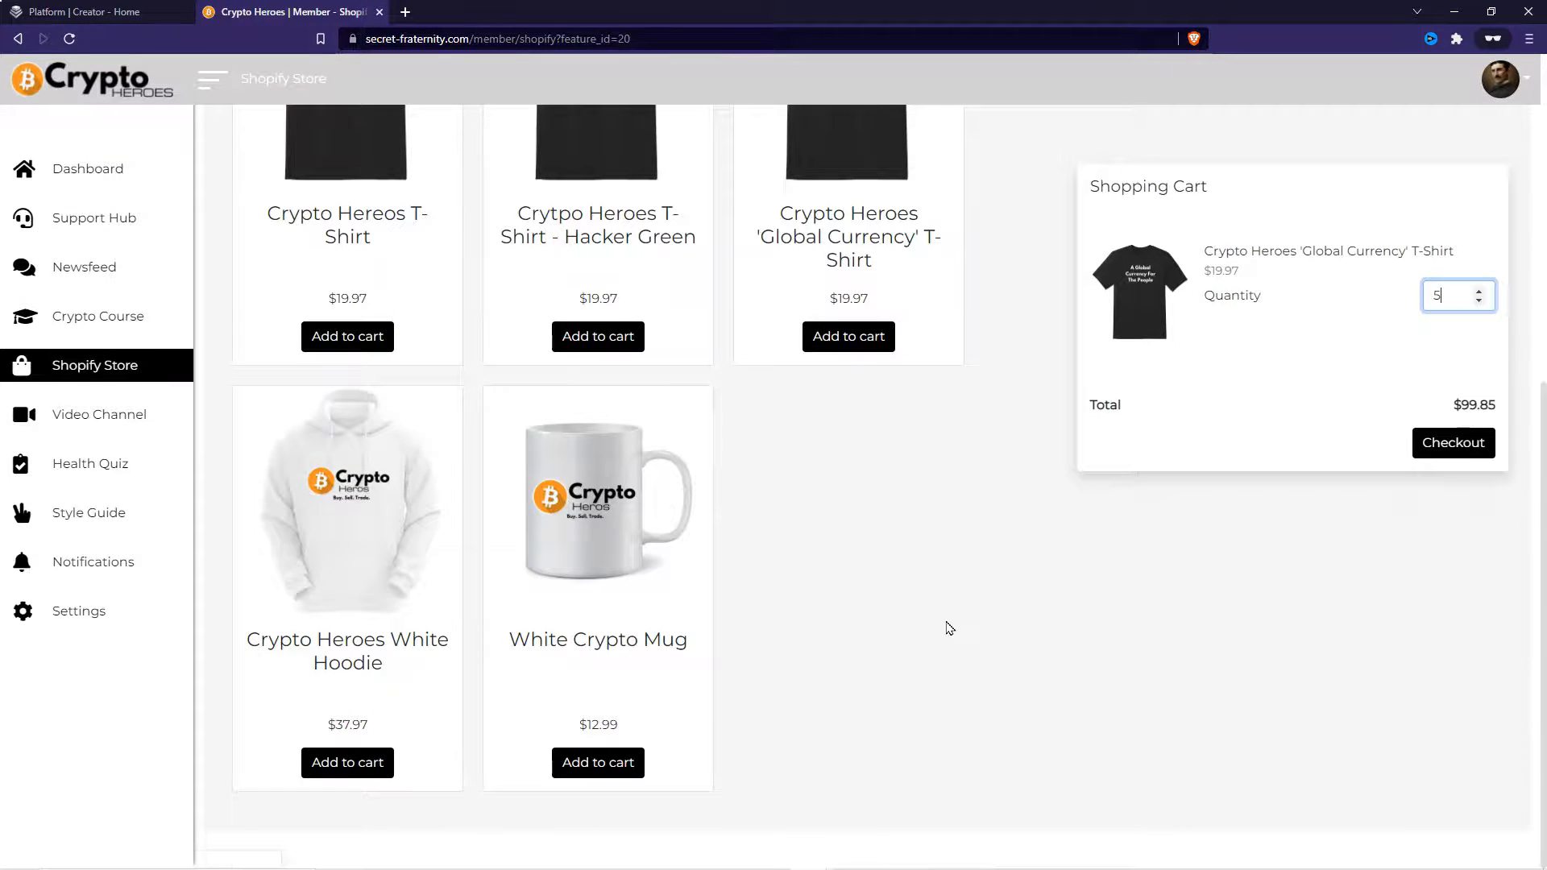
scroll(950, 629, "up", 6)
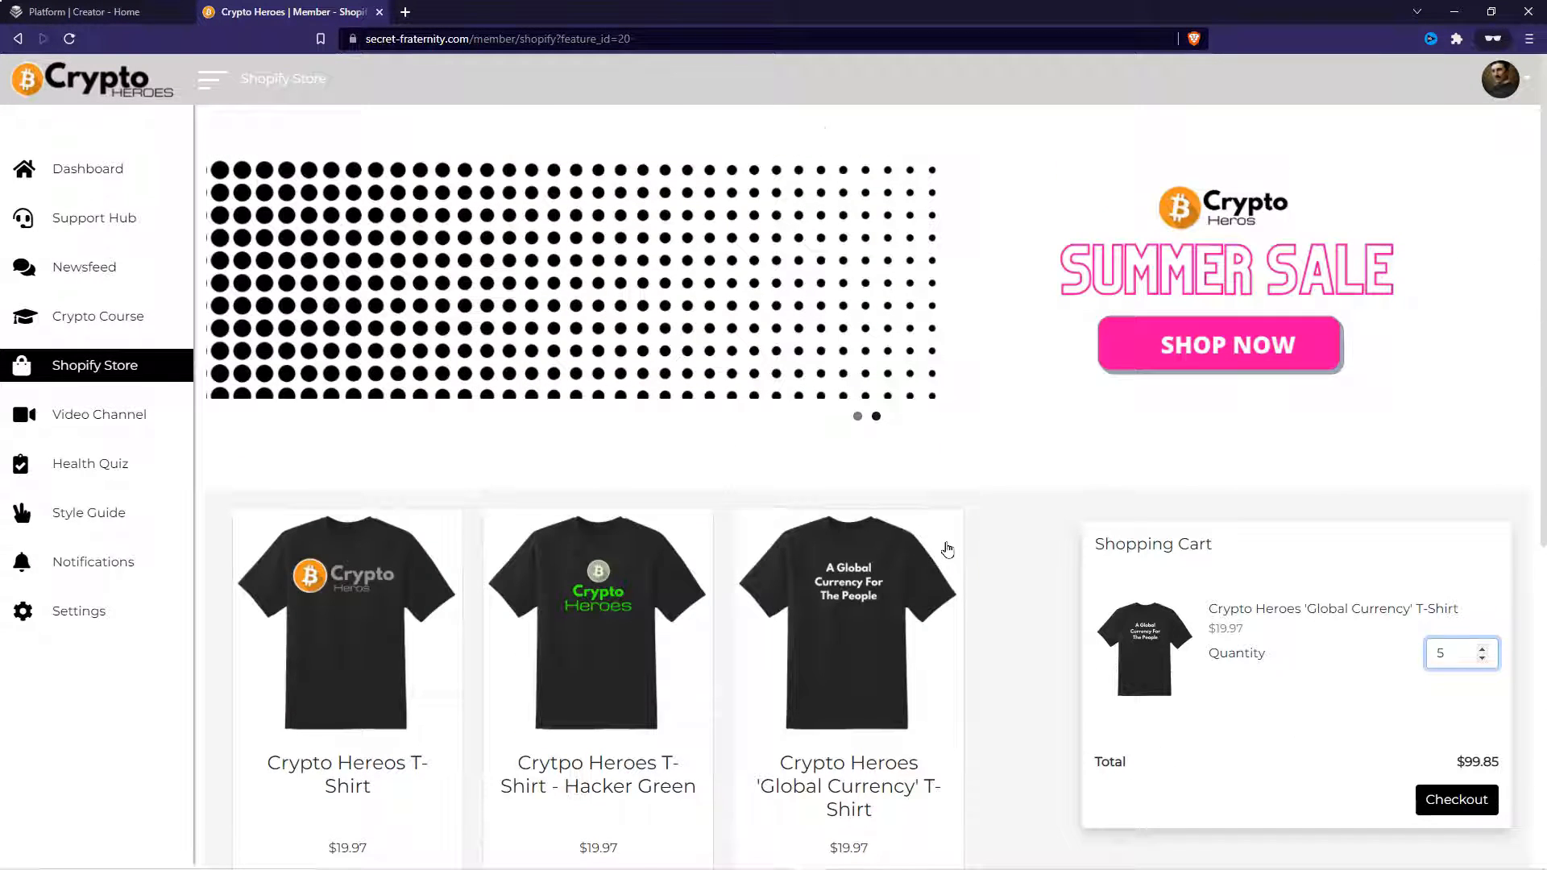
scroll(948, 549, "down", 5)
scroll(916, 518, "up", 3)
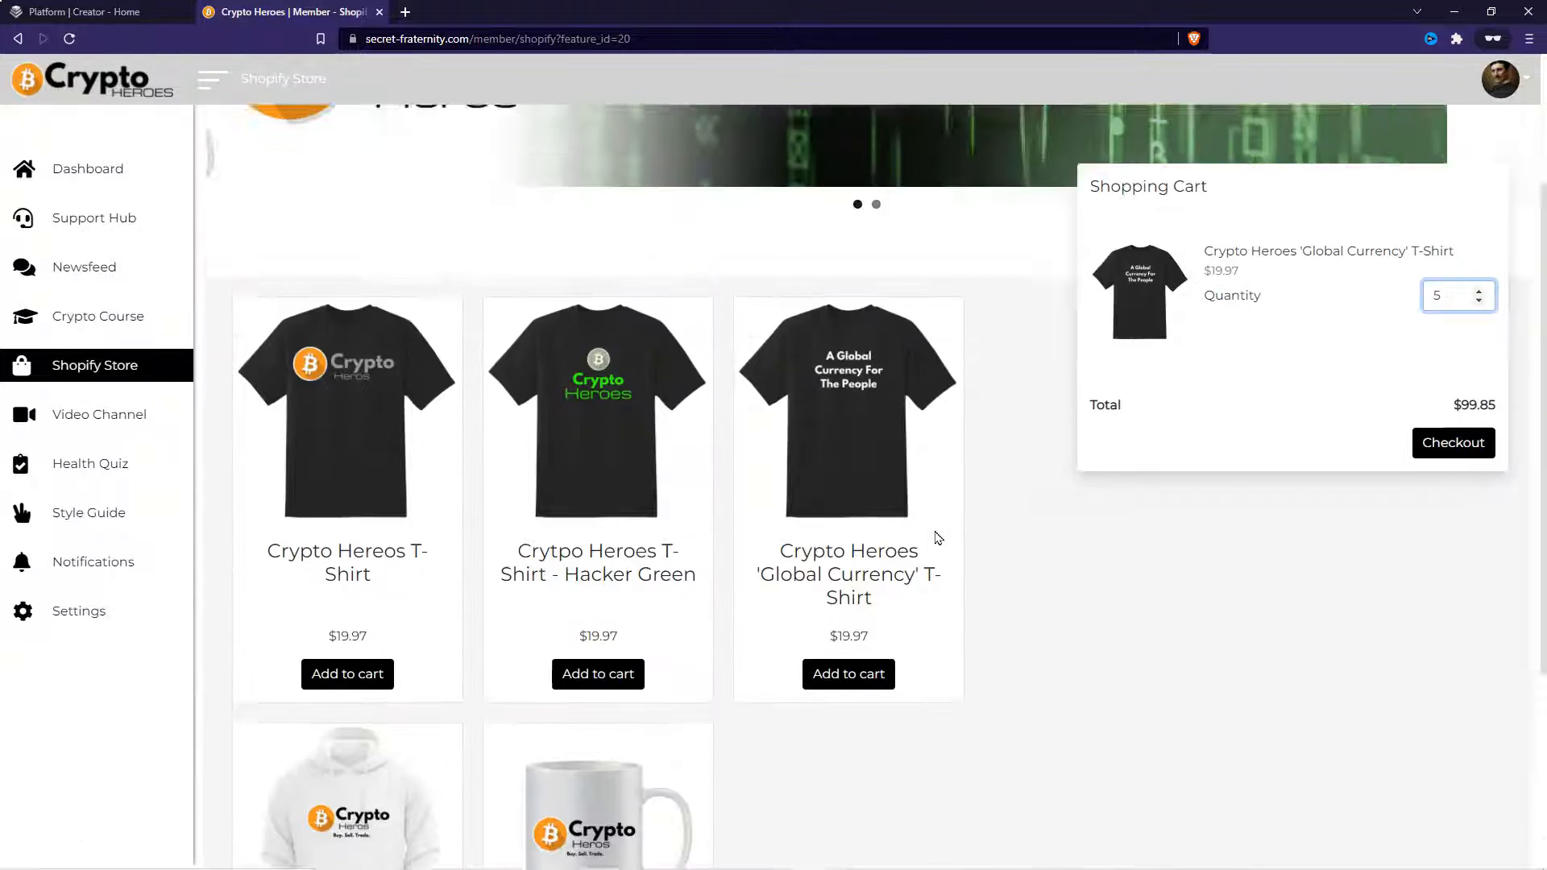
scroll(939, 538, "up", 3)
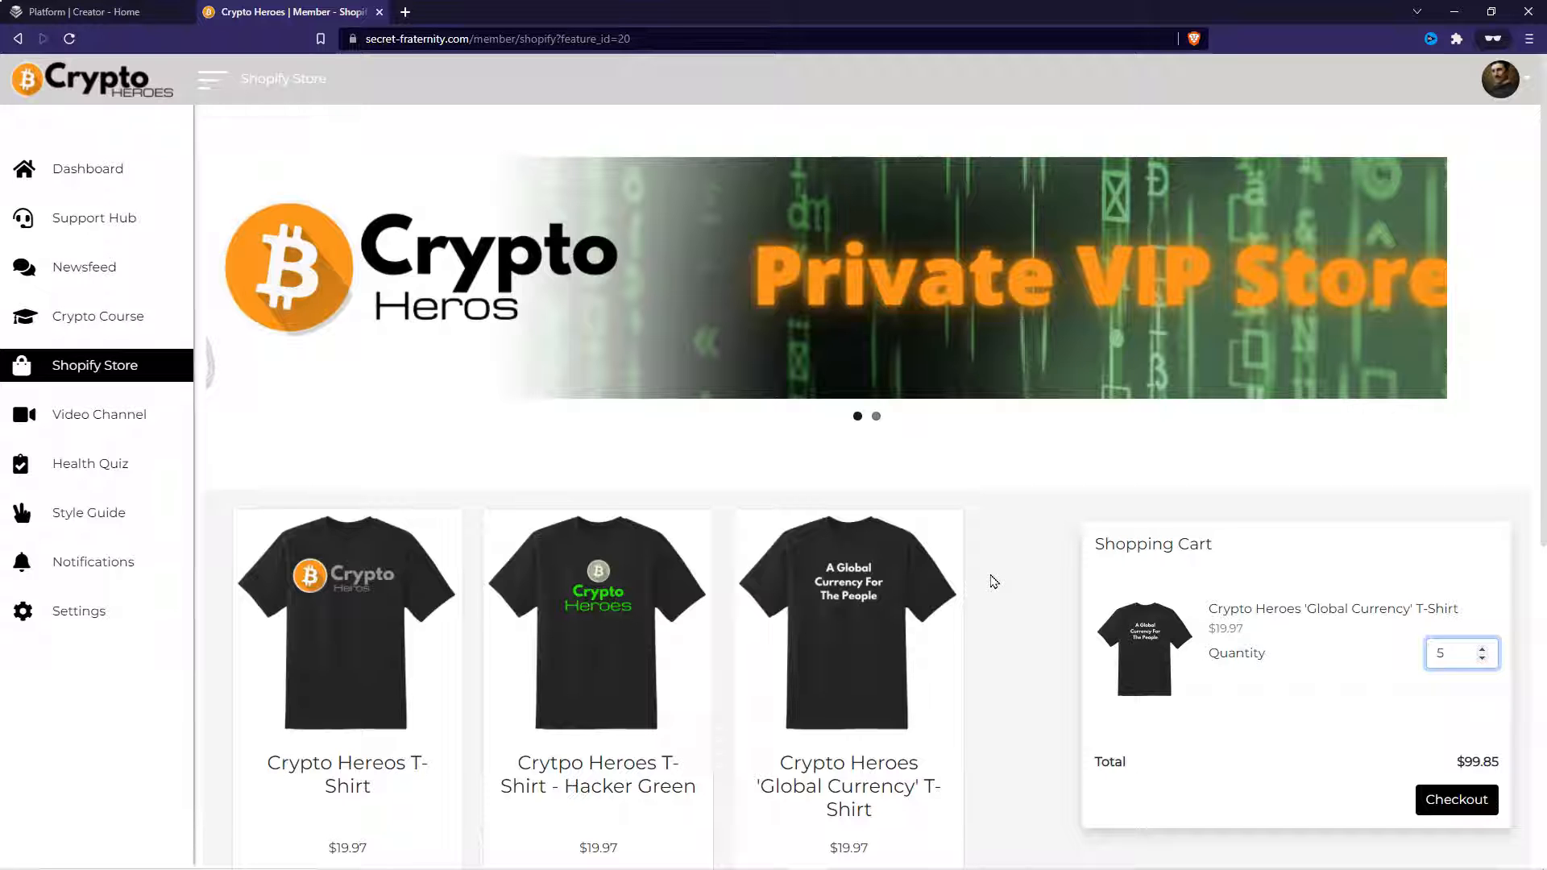
mouse_move(973, 869)
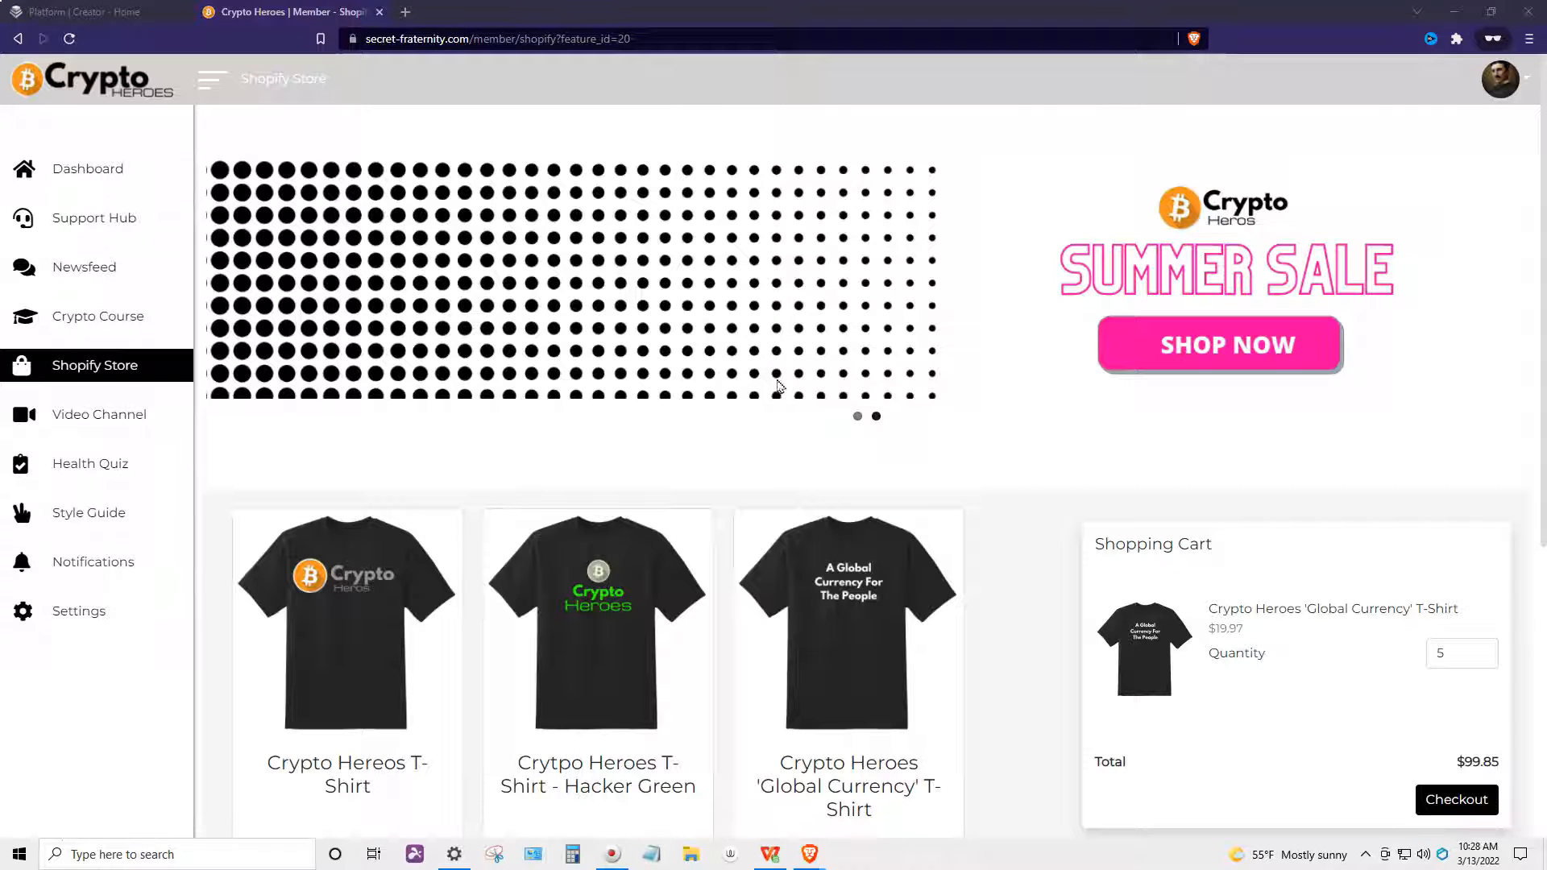
- Delete the existing Shopify Store feature from the creator app
left_click(84, 12)
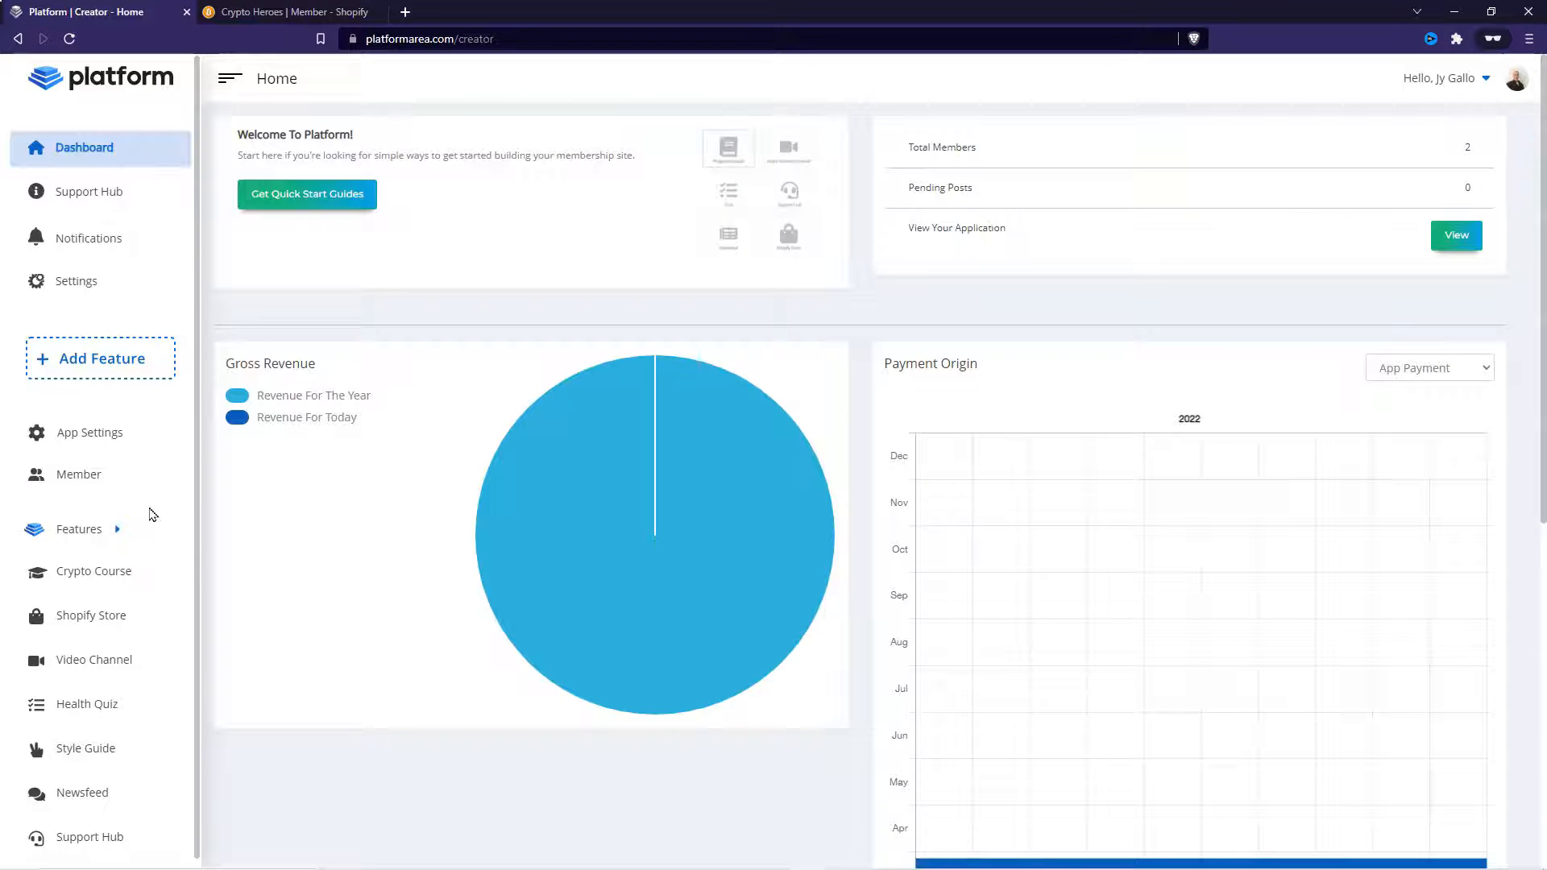
left_click(111, 611)
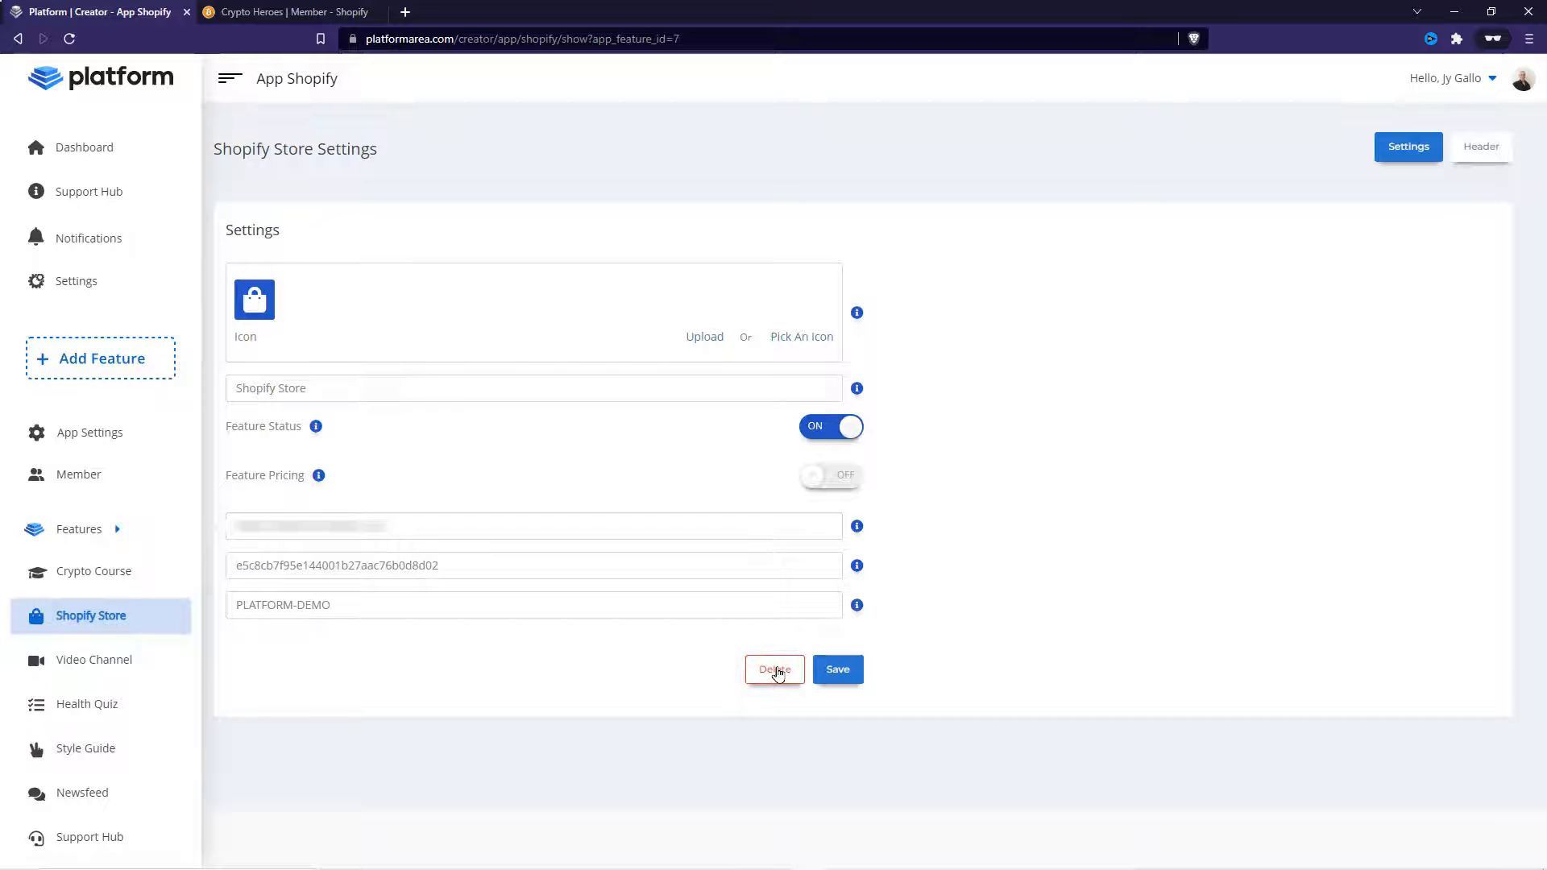
left_click(776, 671)
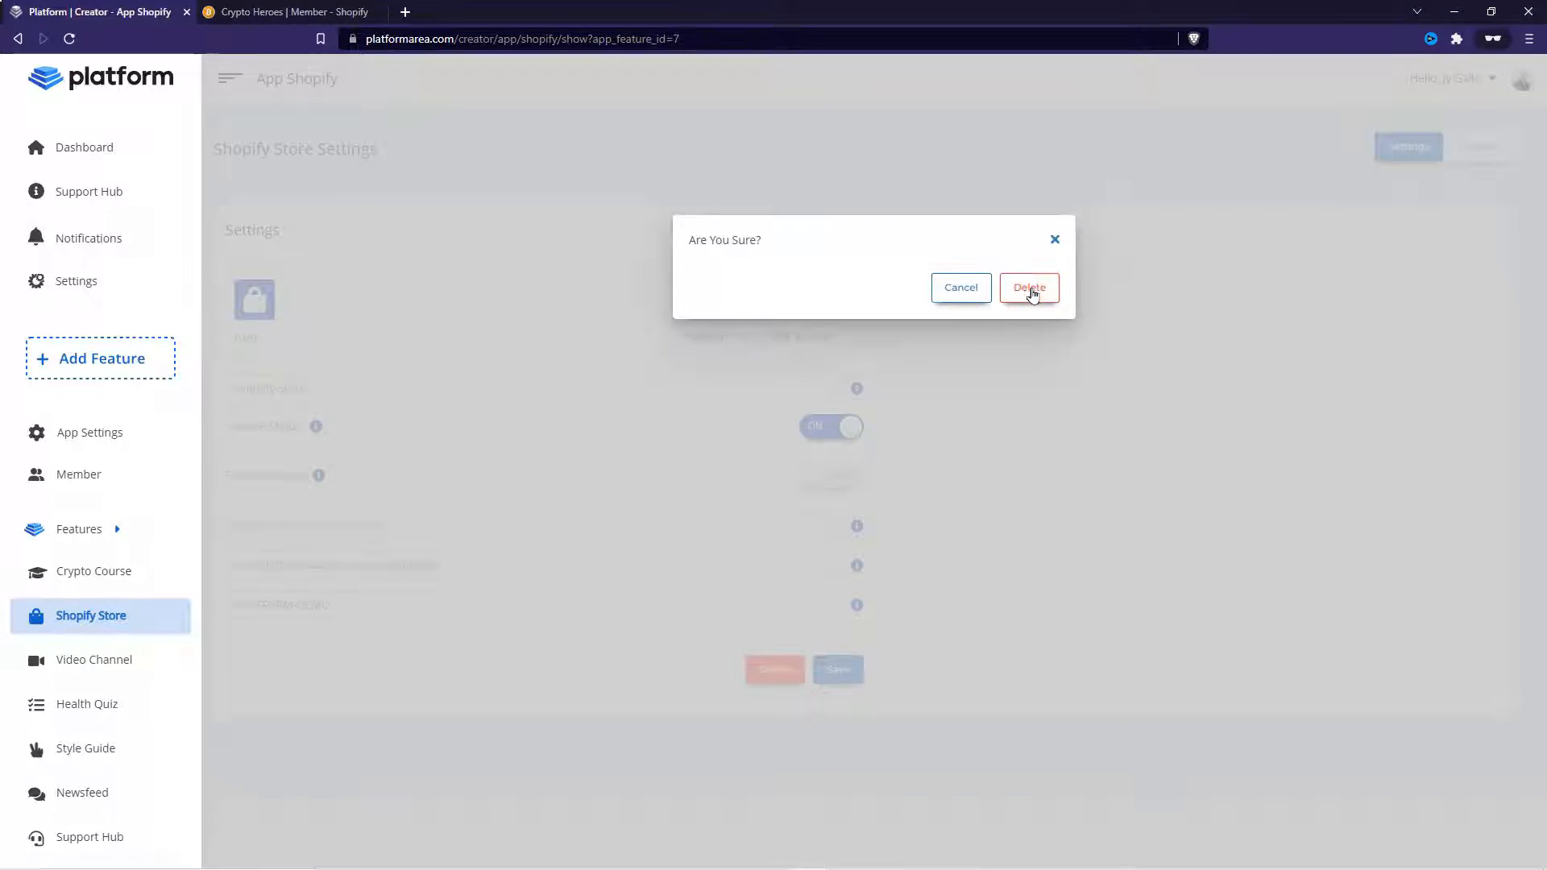
left_click(1032, 290)
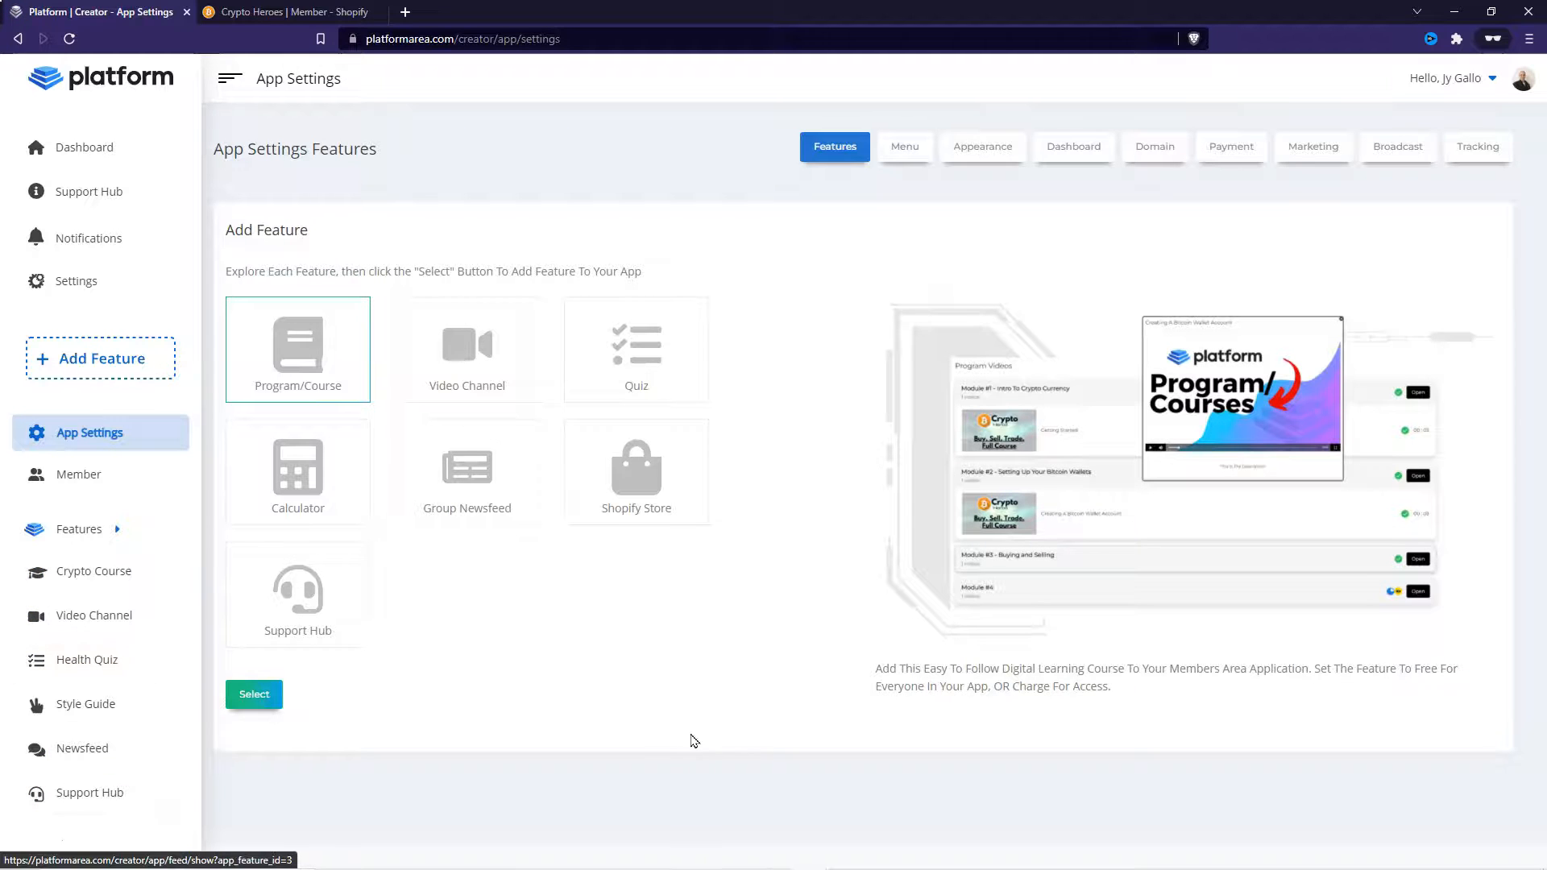
- Reload the member app's dashboard to check its menu, then return to the creator app
left_click(591, 670)
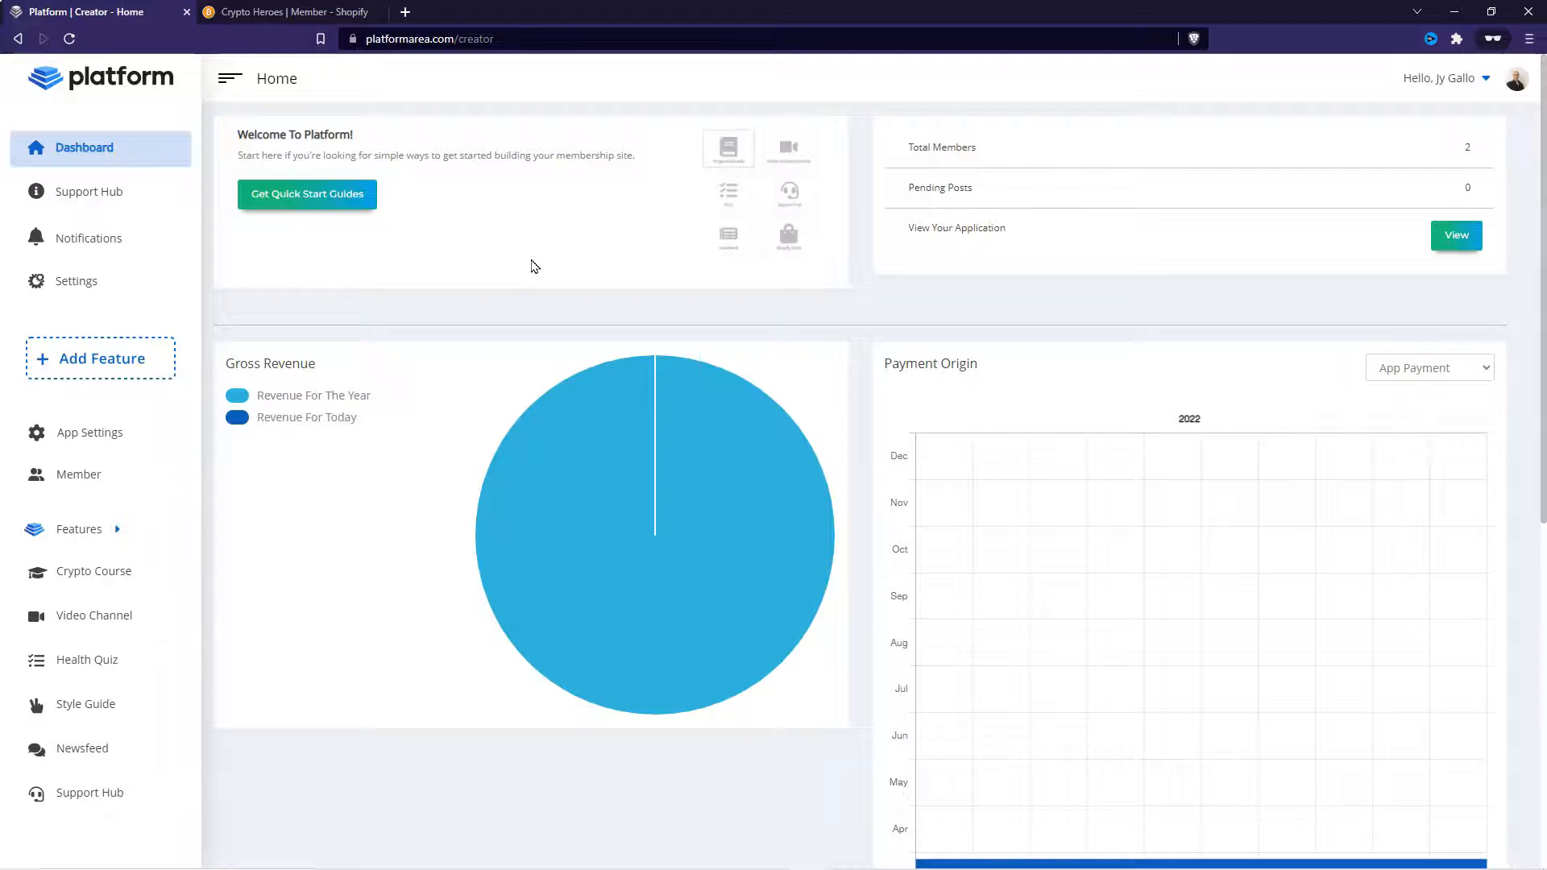
left_click(242, 12)
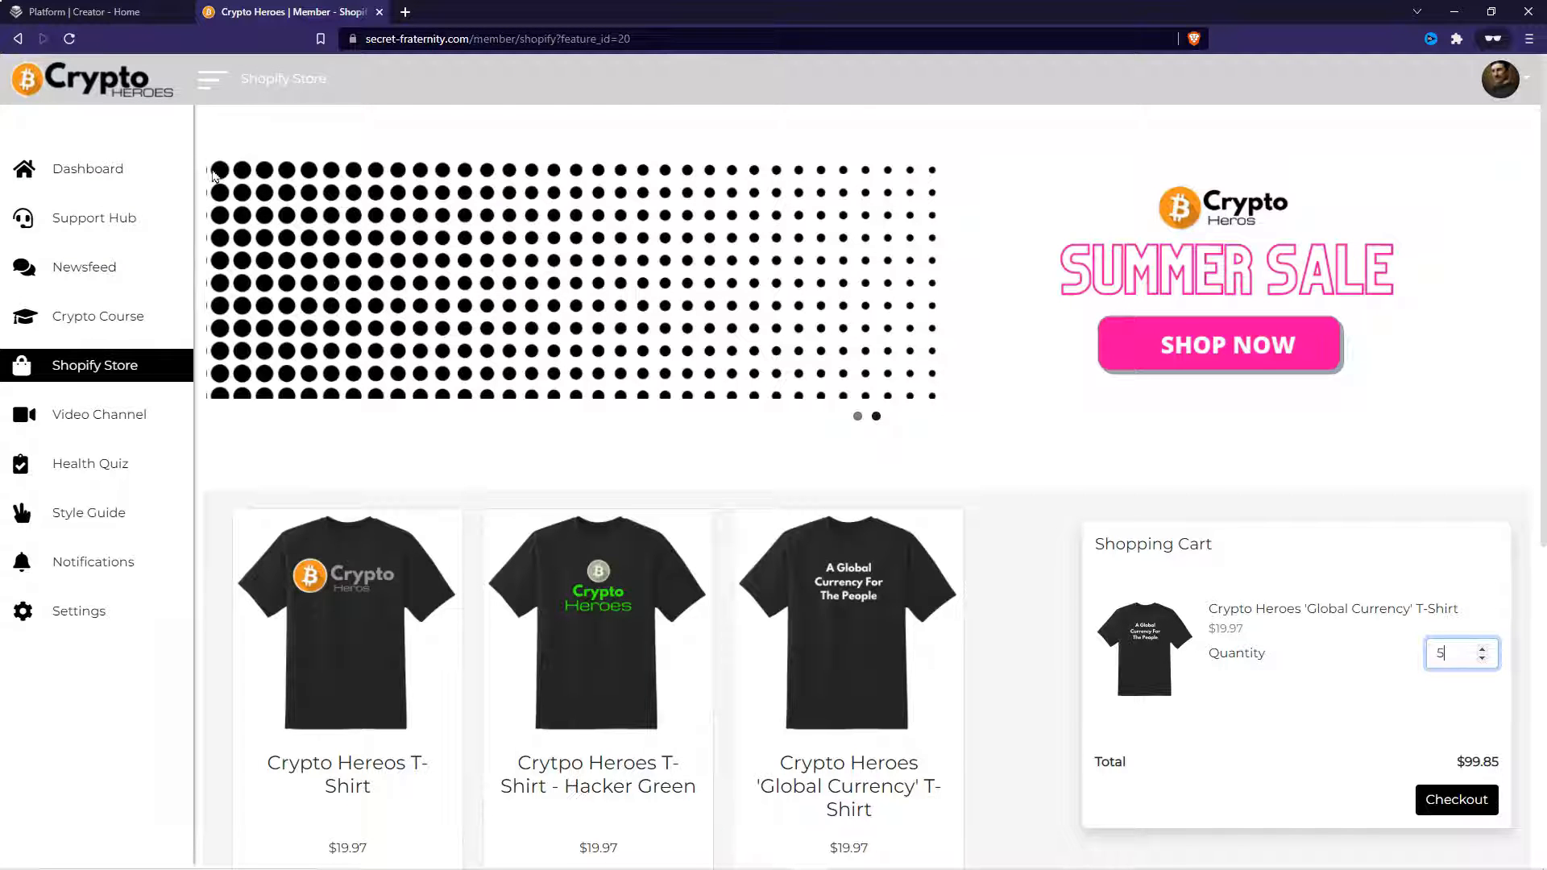
left_click(69, 39)
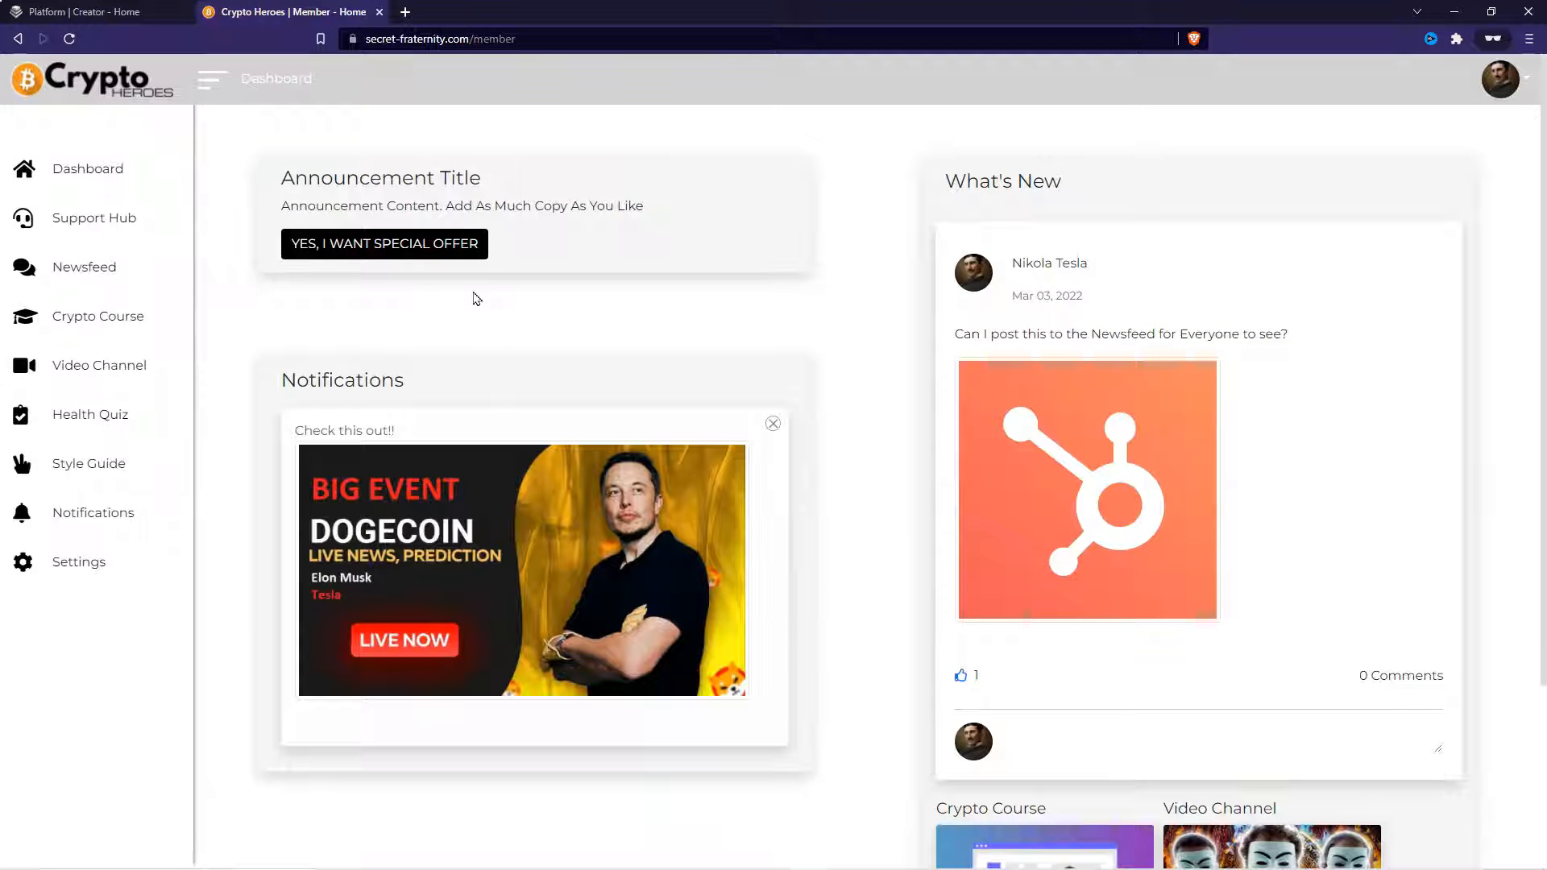
left_click(85, 11)
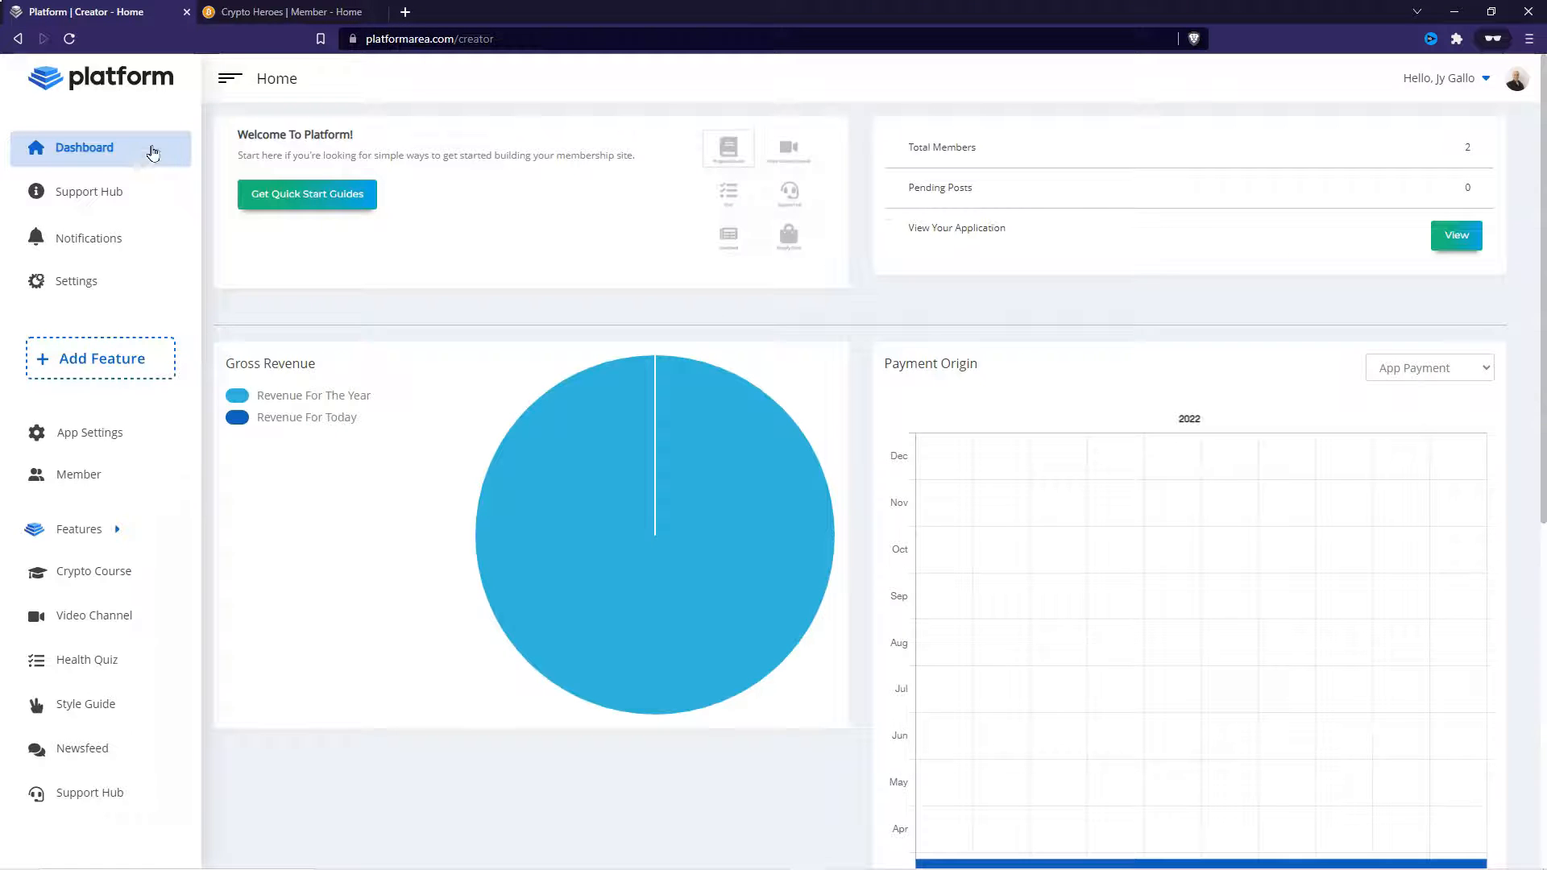
- Add a new Shopify Store feature to the app
left_click(87, 355)
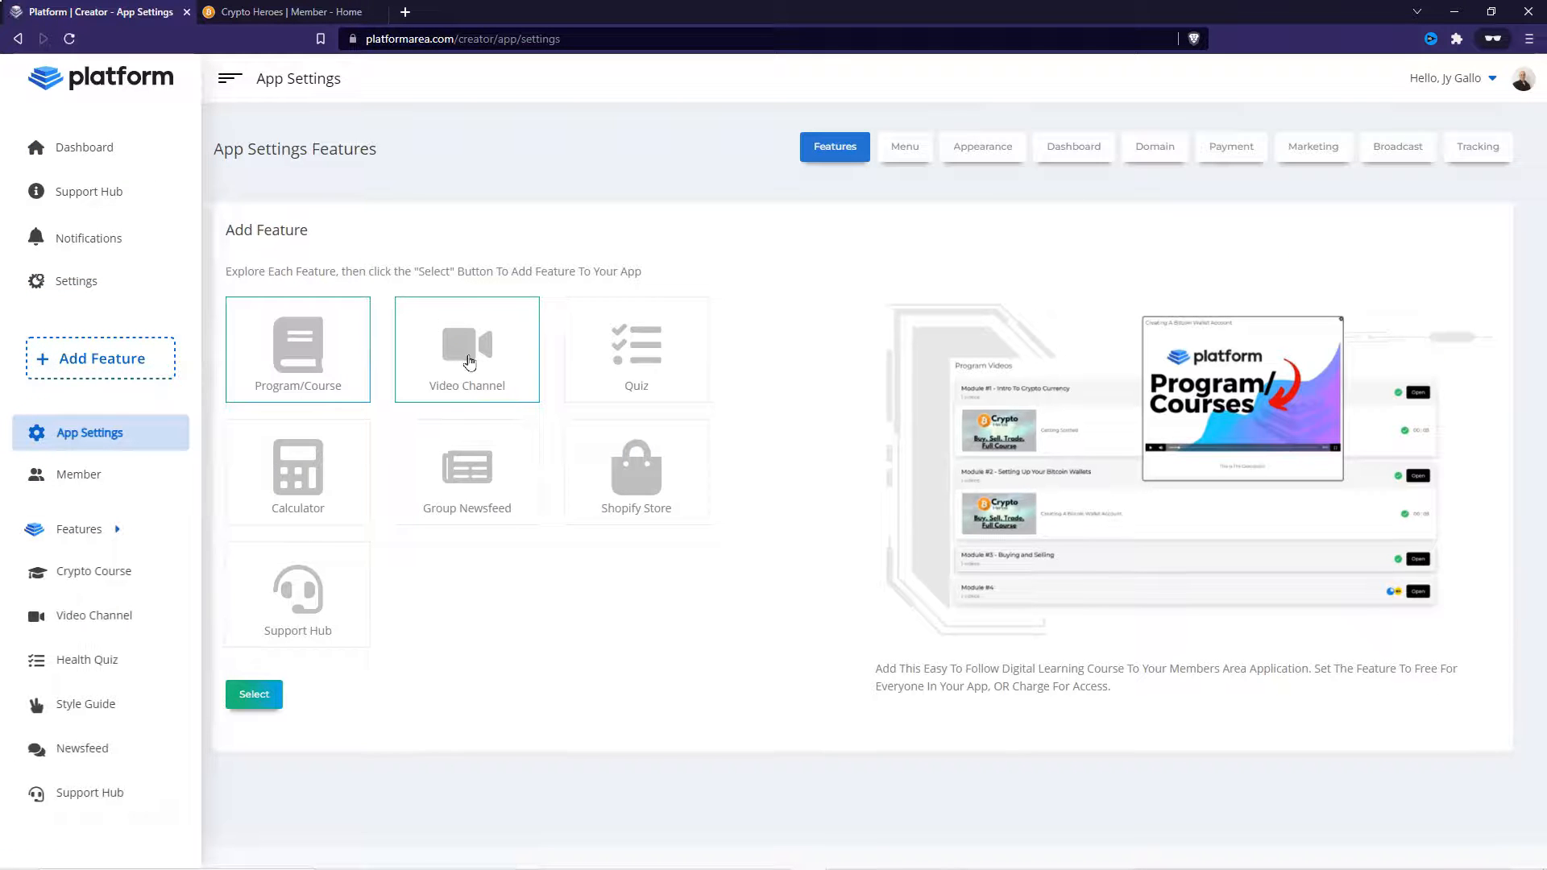
left_click(631, 457)
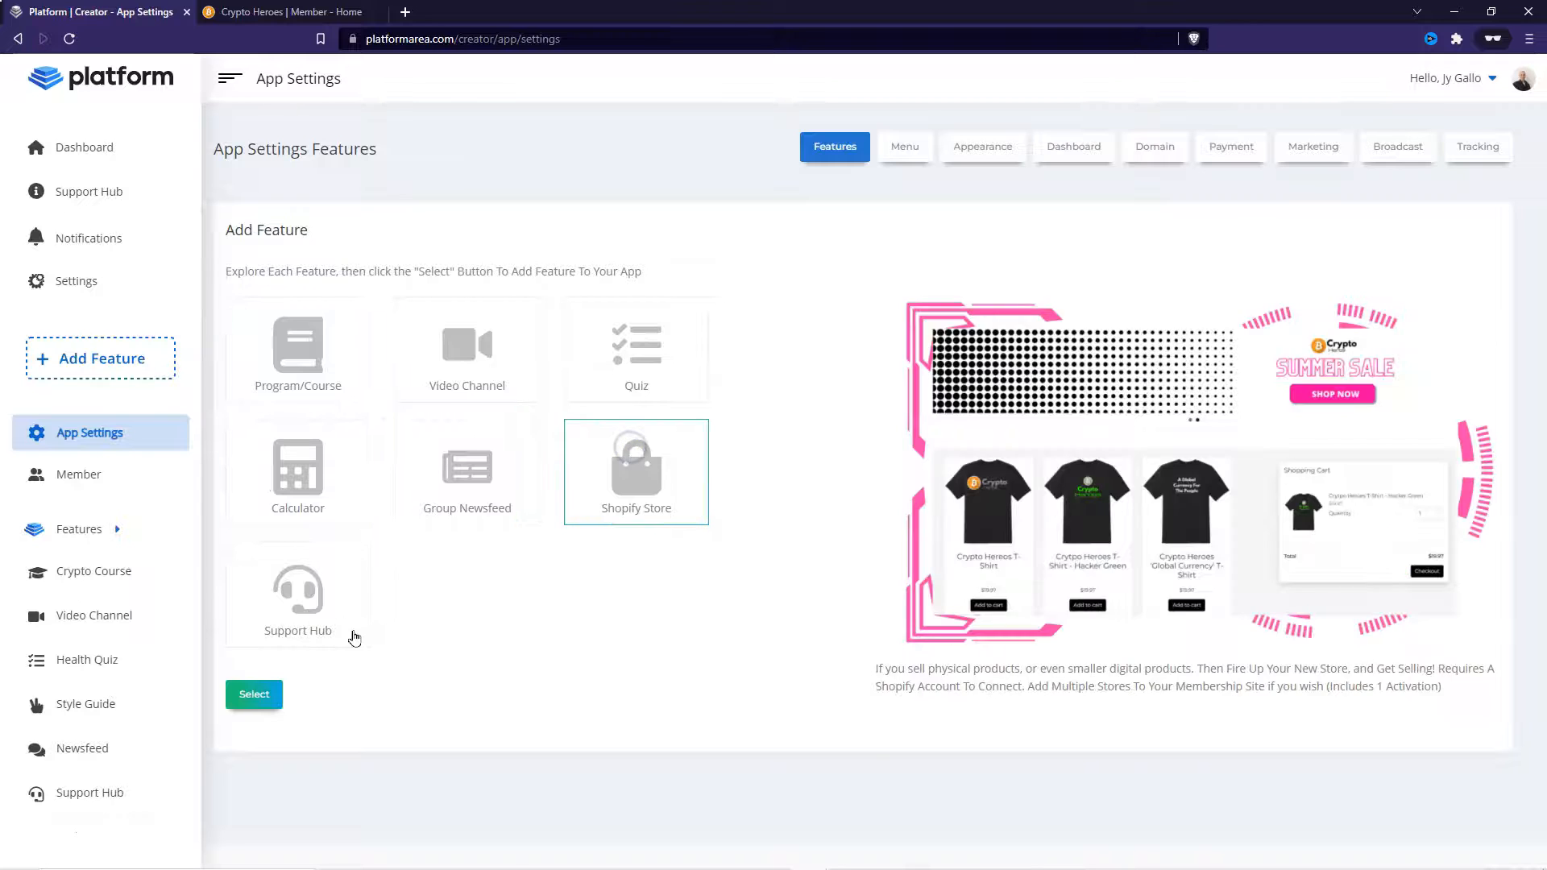
left_click(254, 695)
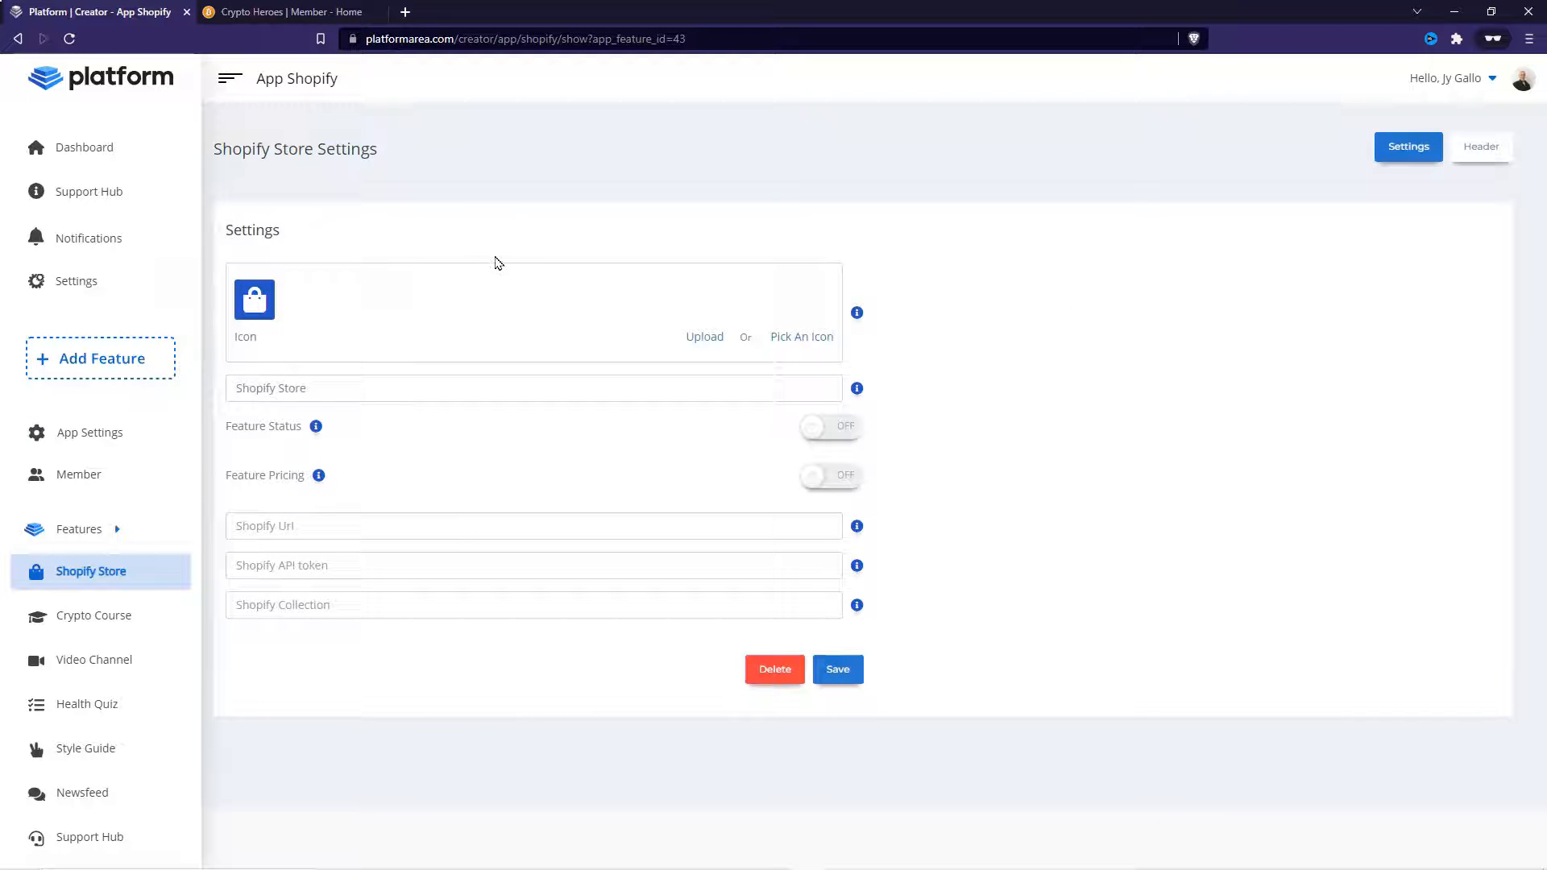
- Name the new feature Platform Store
left_click(335, 391)
type("S")
key("BackSpace")
type("Platform Stor")
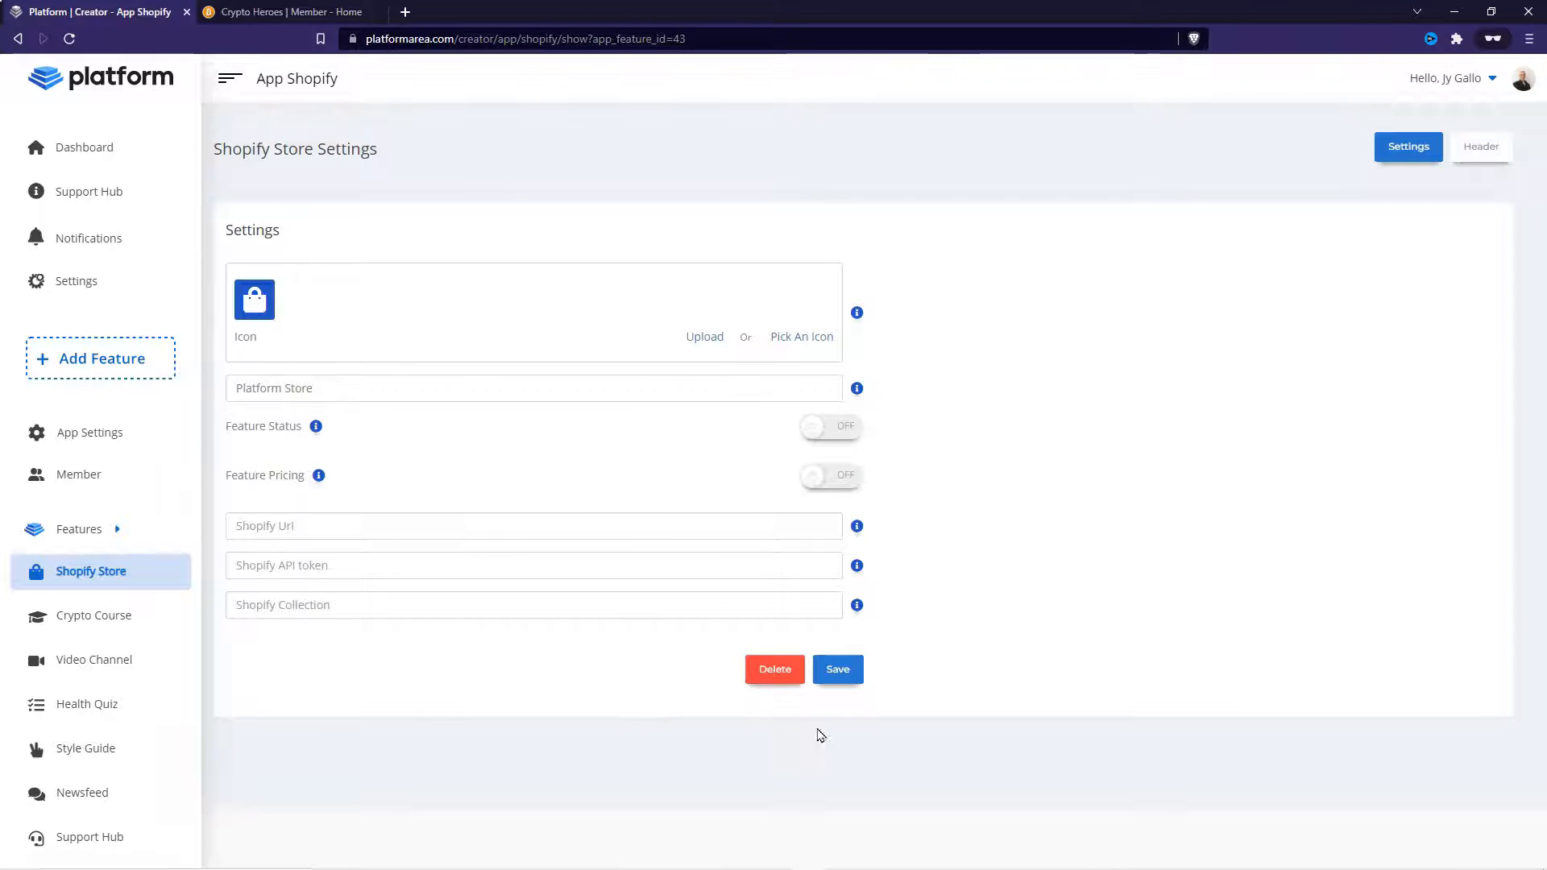
- Switch to the Shopify website and open its Pricing page
mouse_move(829, 853)
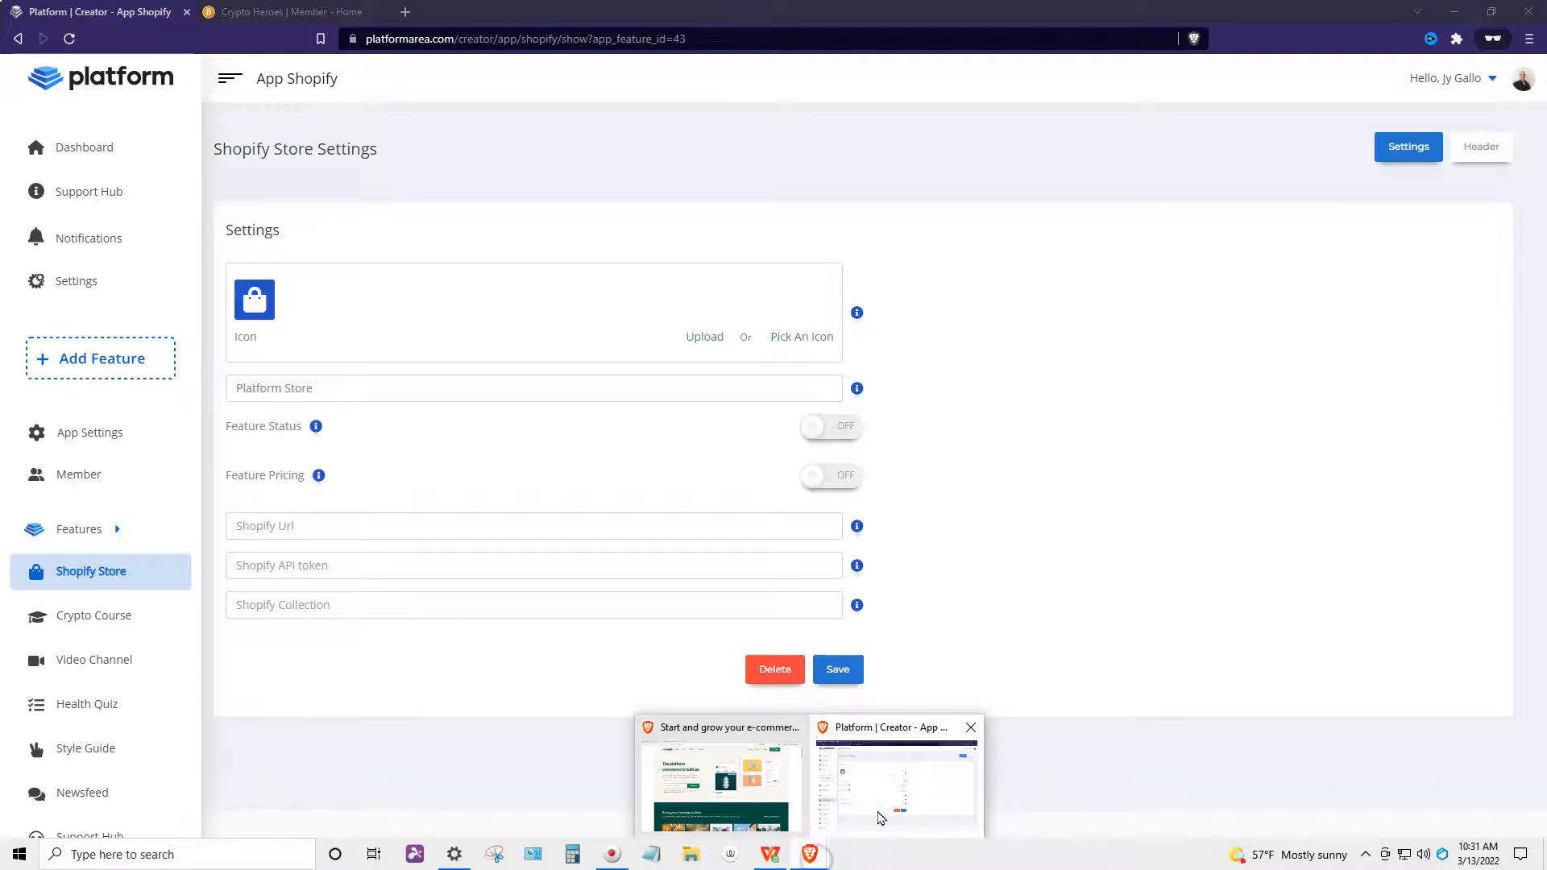
left_click(722, 774)
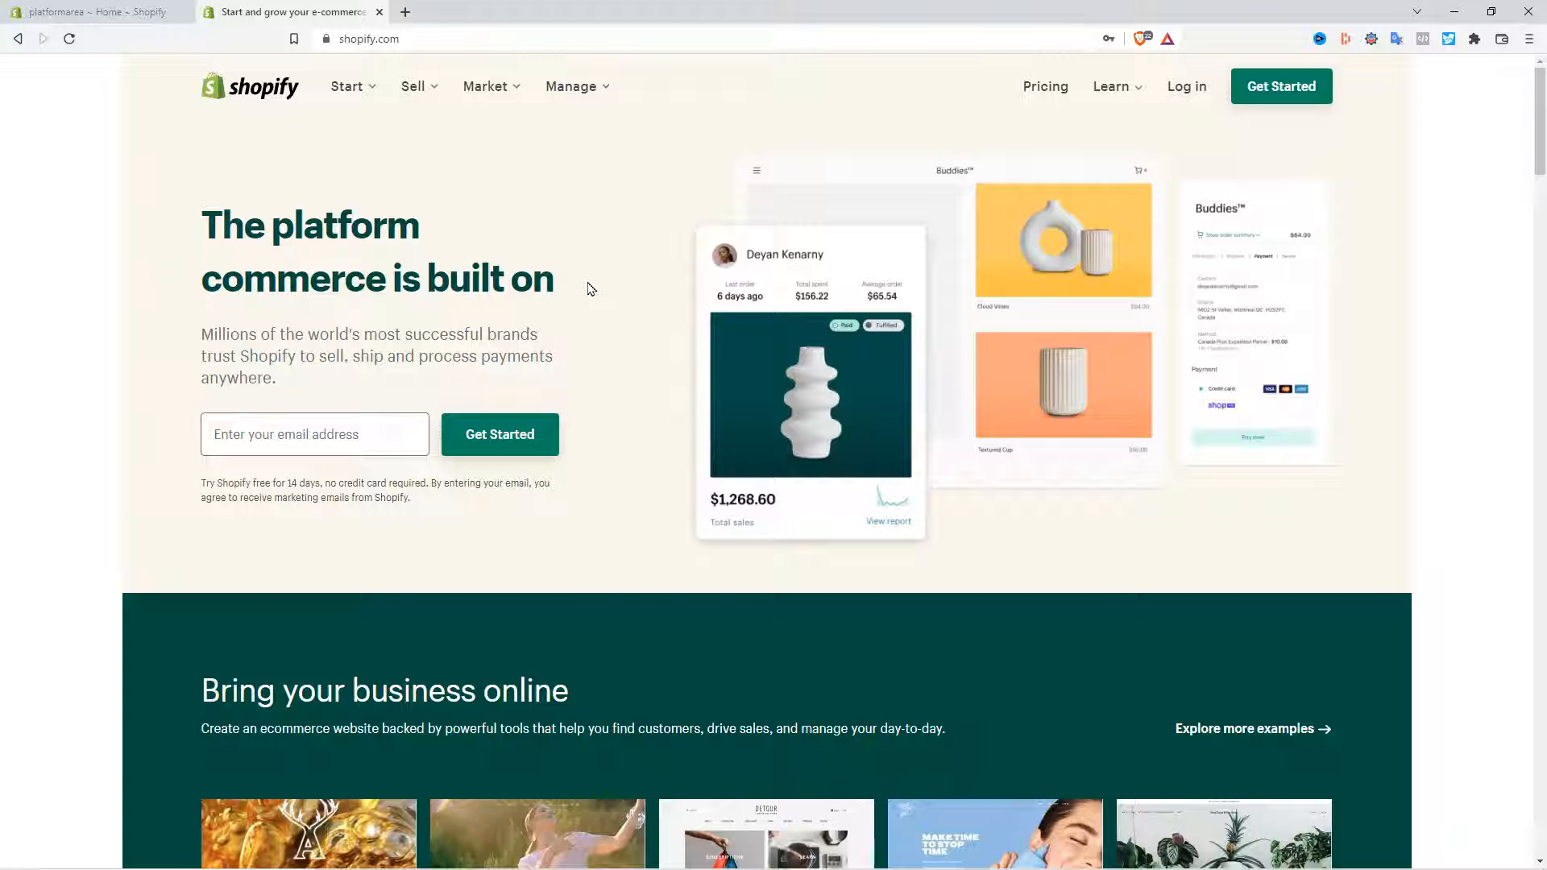
left_click(399, 39)
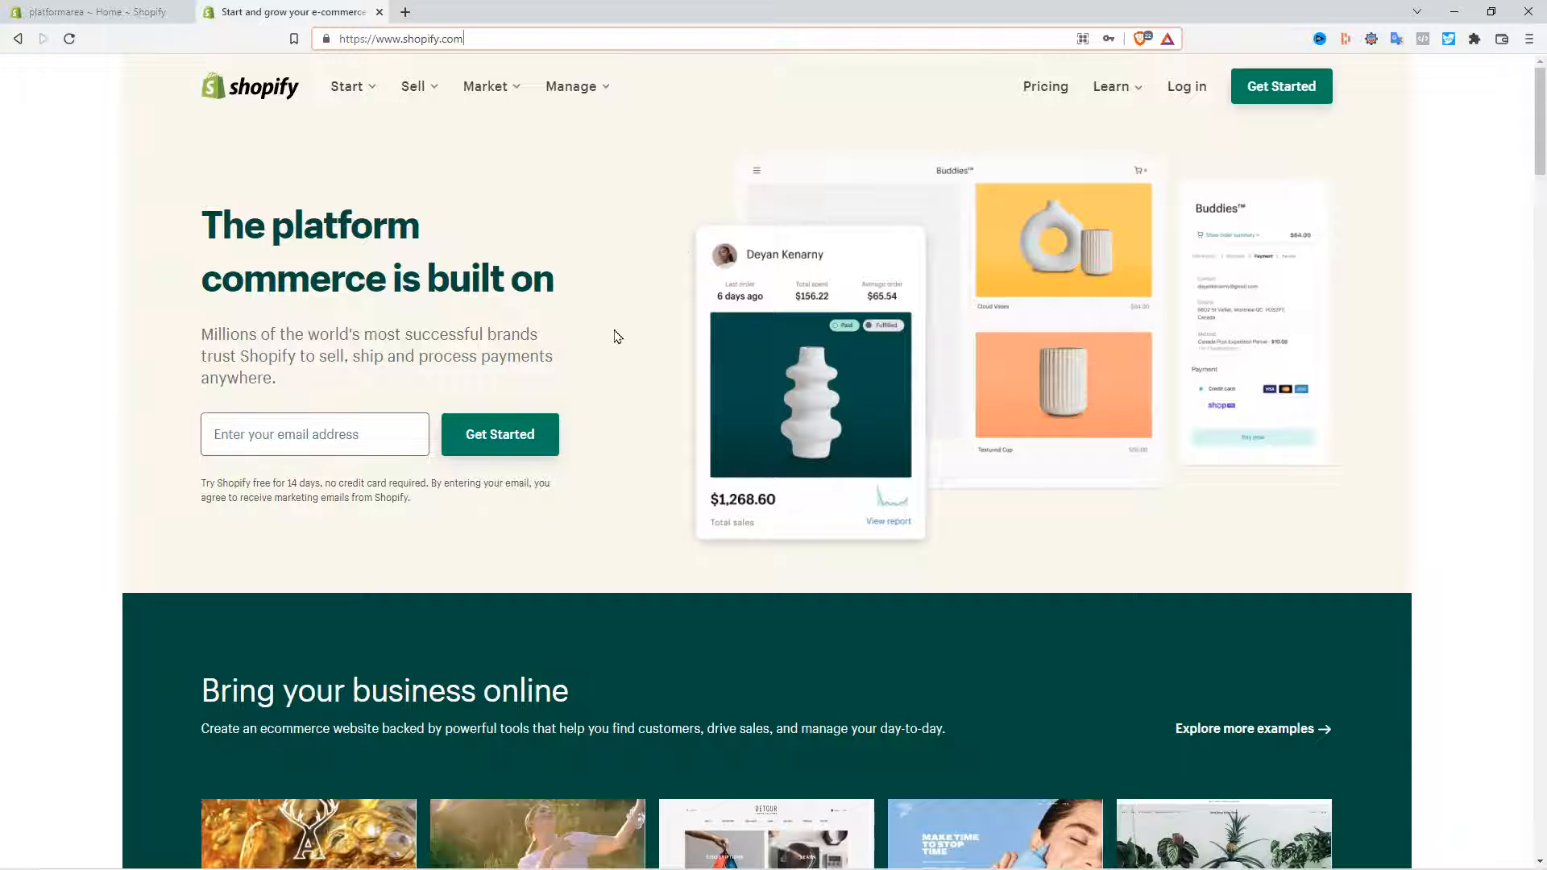
left_click(1048, 87)
- Highlight the Basic plan's description and price on the pricing page
scroll(336, 476, "down", 2)
scroll(518, 522, "up", 2)
left_click_drag(463, 541, 316, 444)
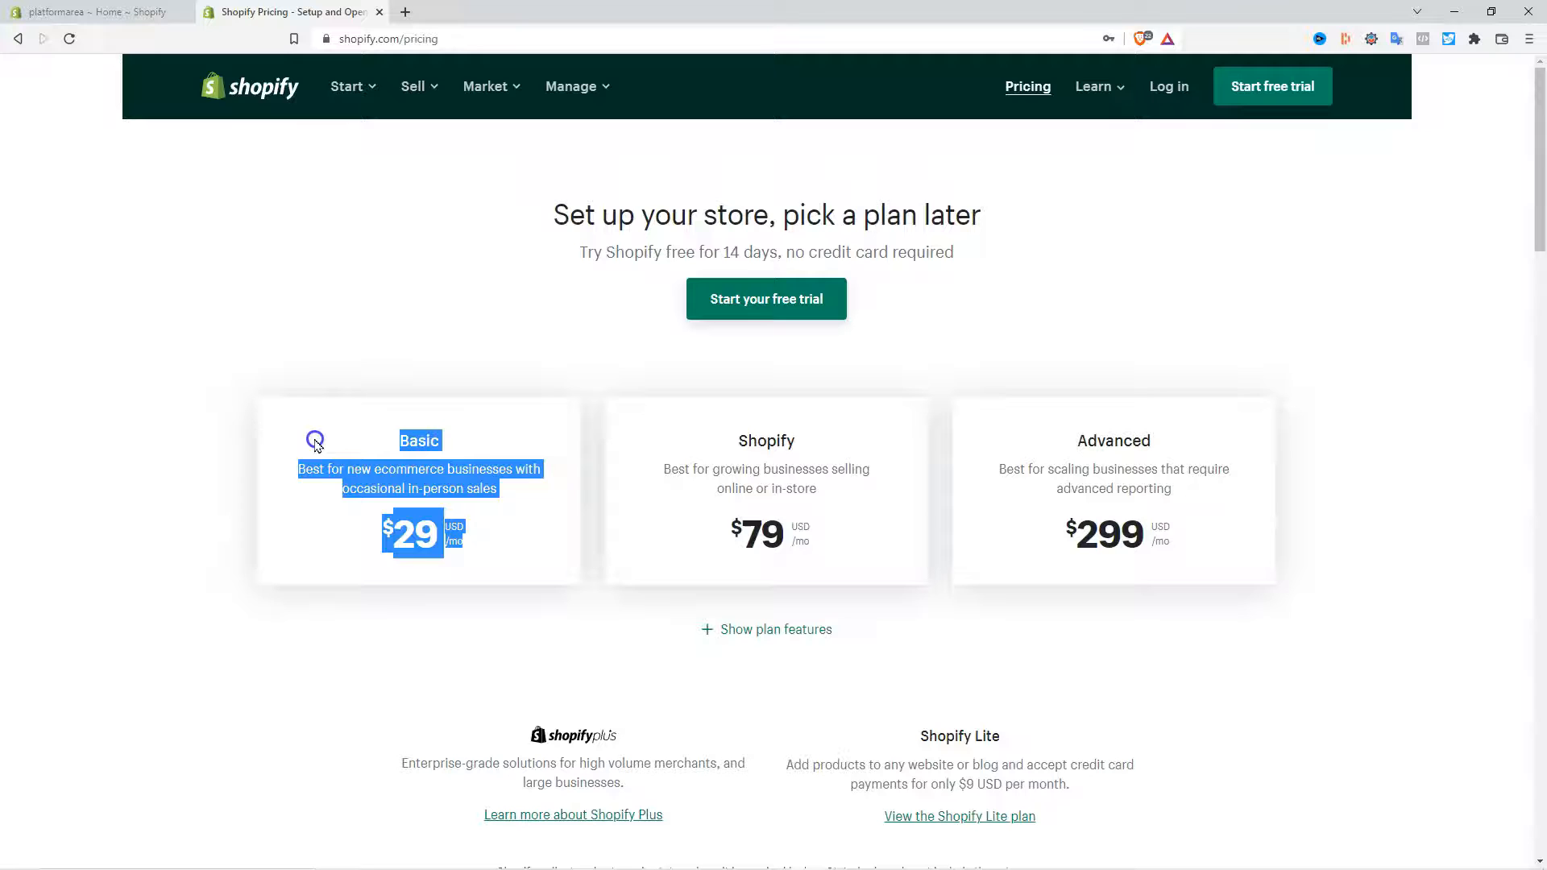
left_click(380, 364)
left_click_drag(466, 543, 303, 396)
left_click(363, 355)
left_click_drag(484, 556, 317, 418)
left_click(326, 323)
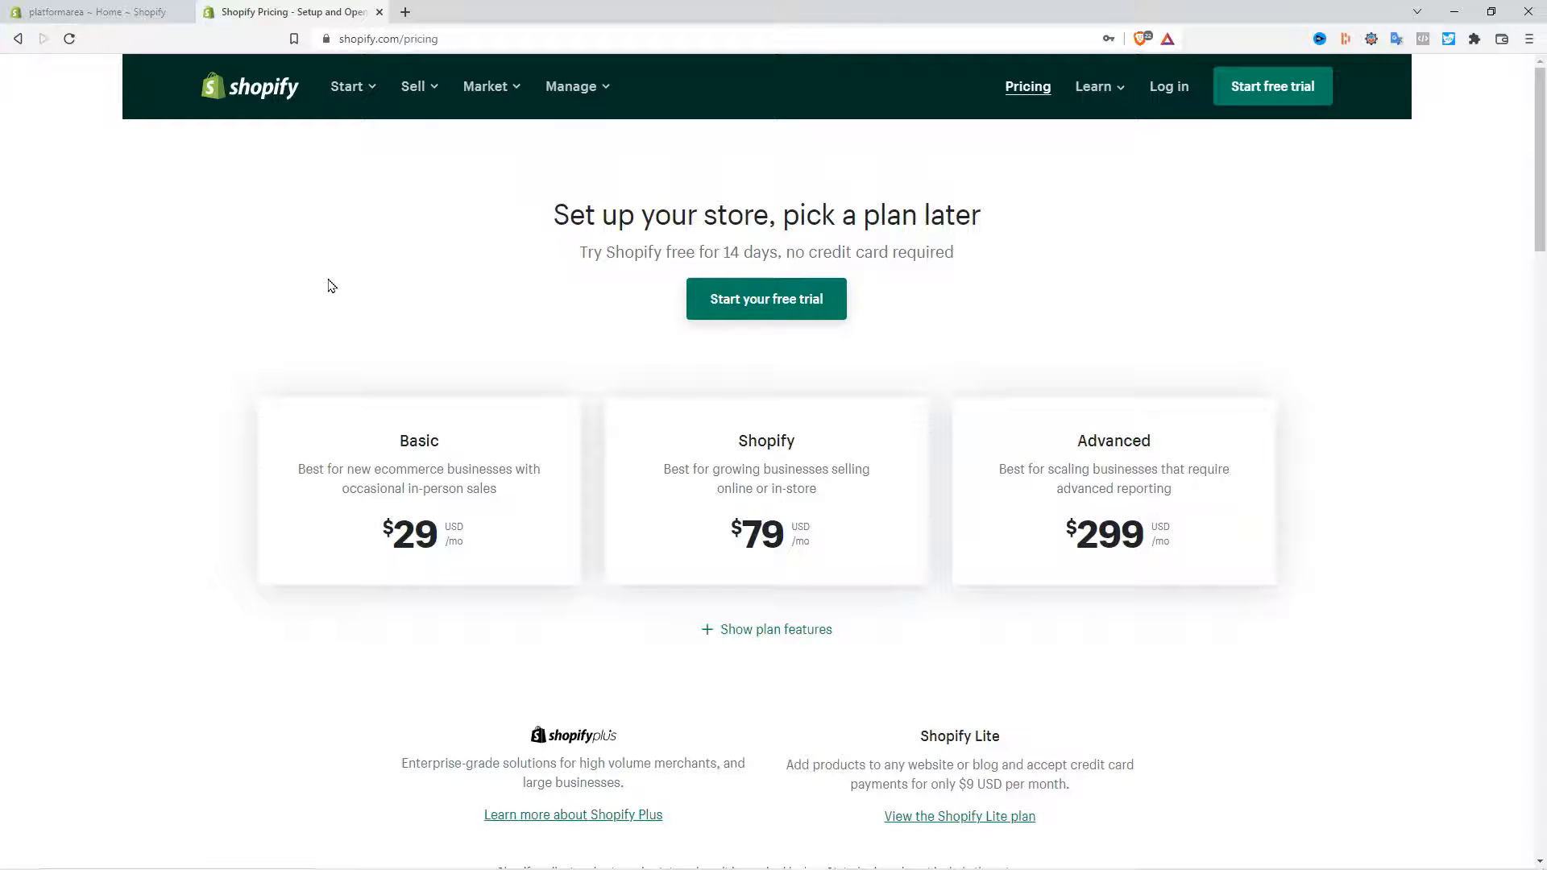
- Open the platformarea Shopify store admin
left_click(100, 13)
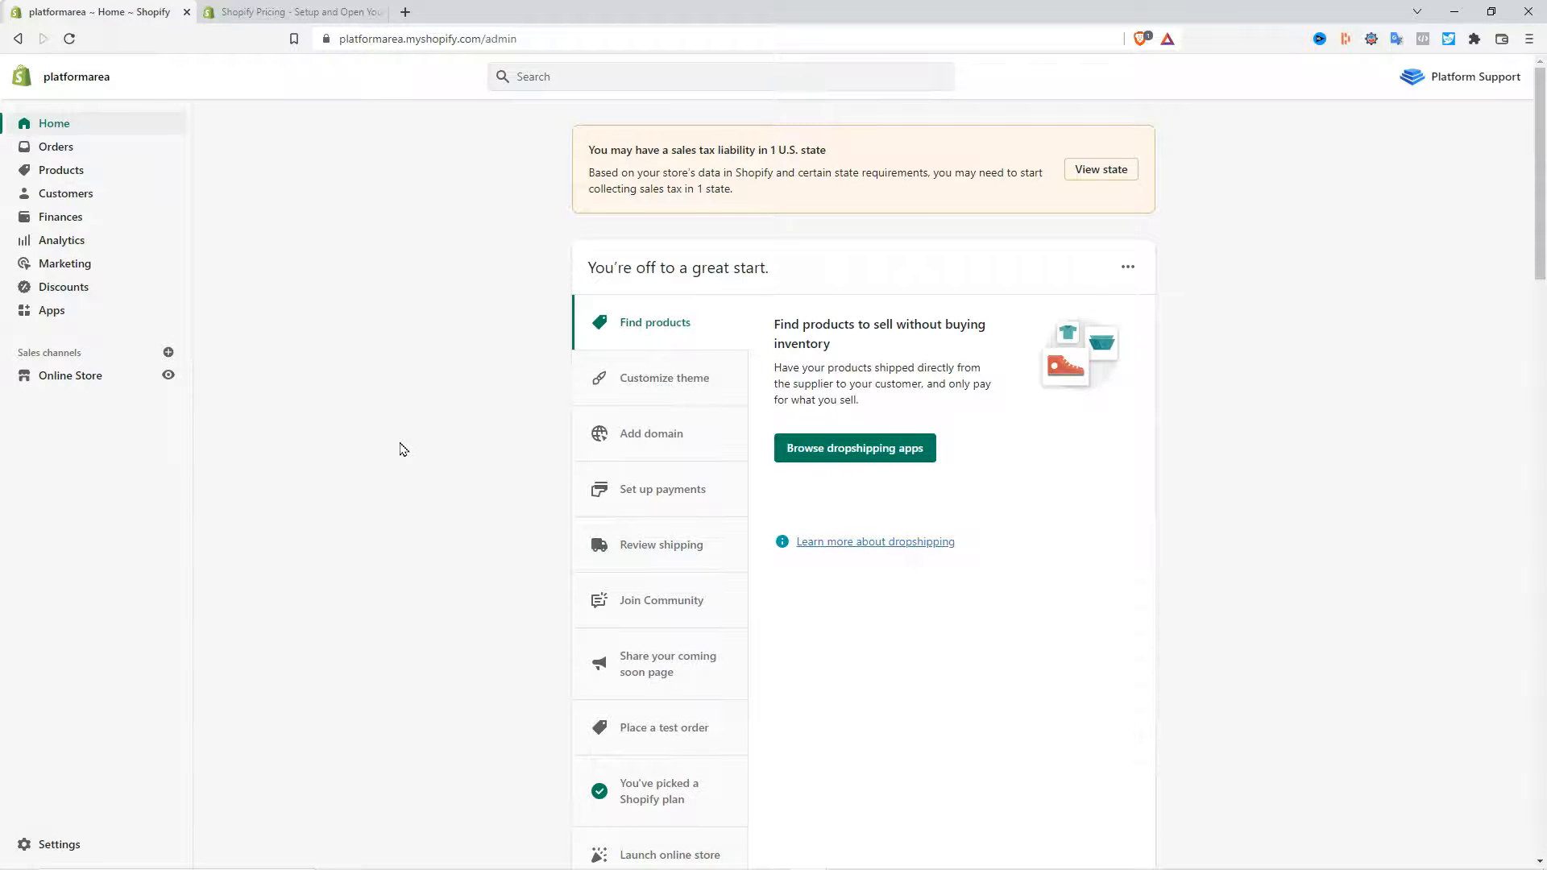
mouse_move(809, 854)
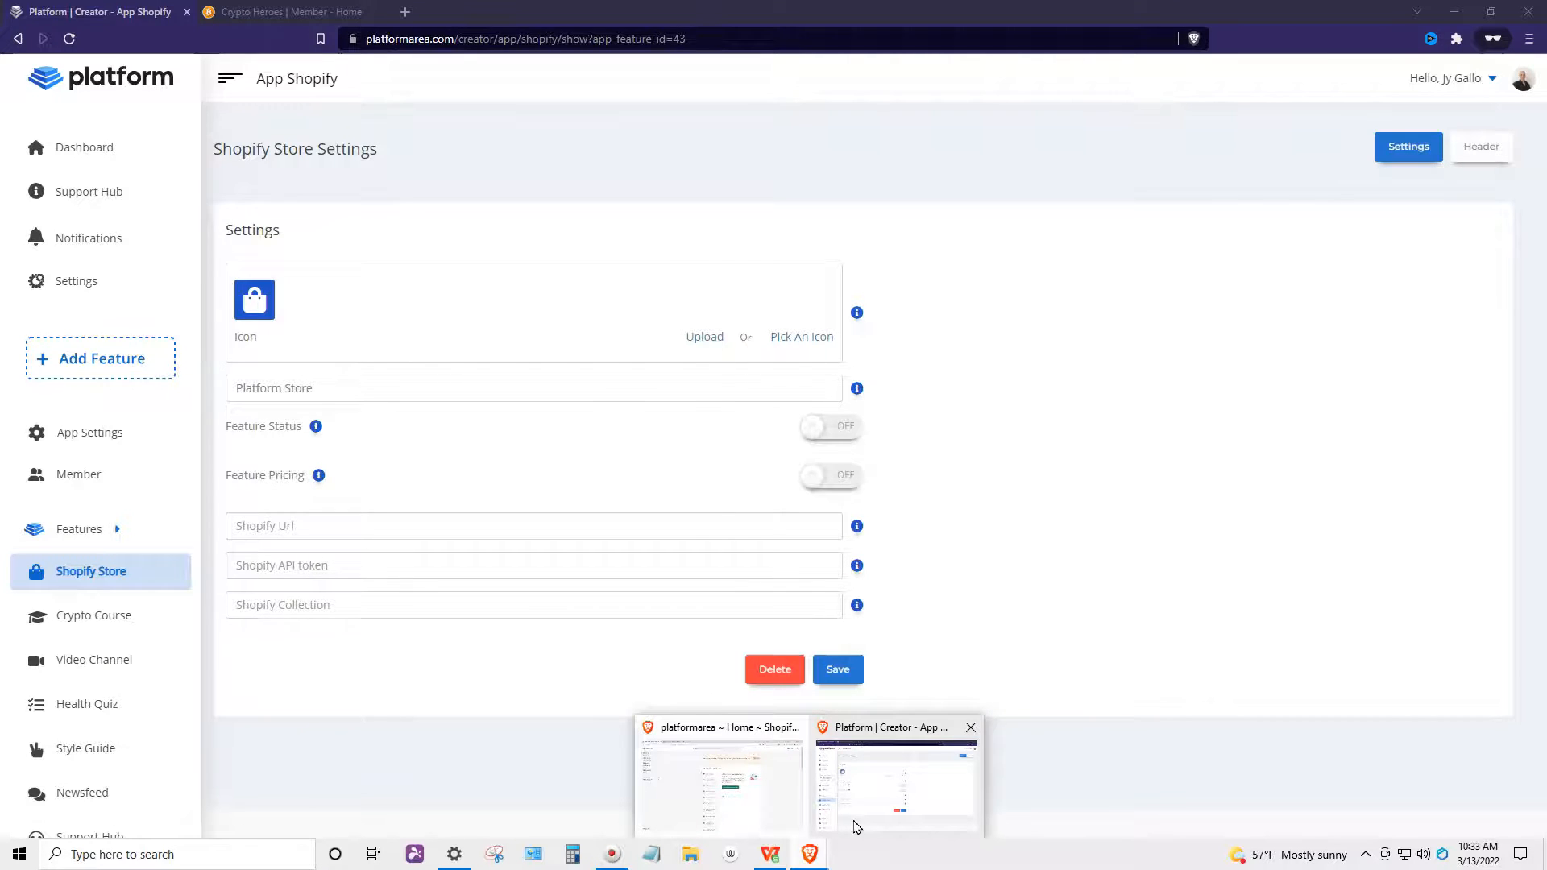
left_click(722, 786)
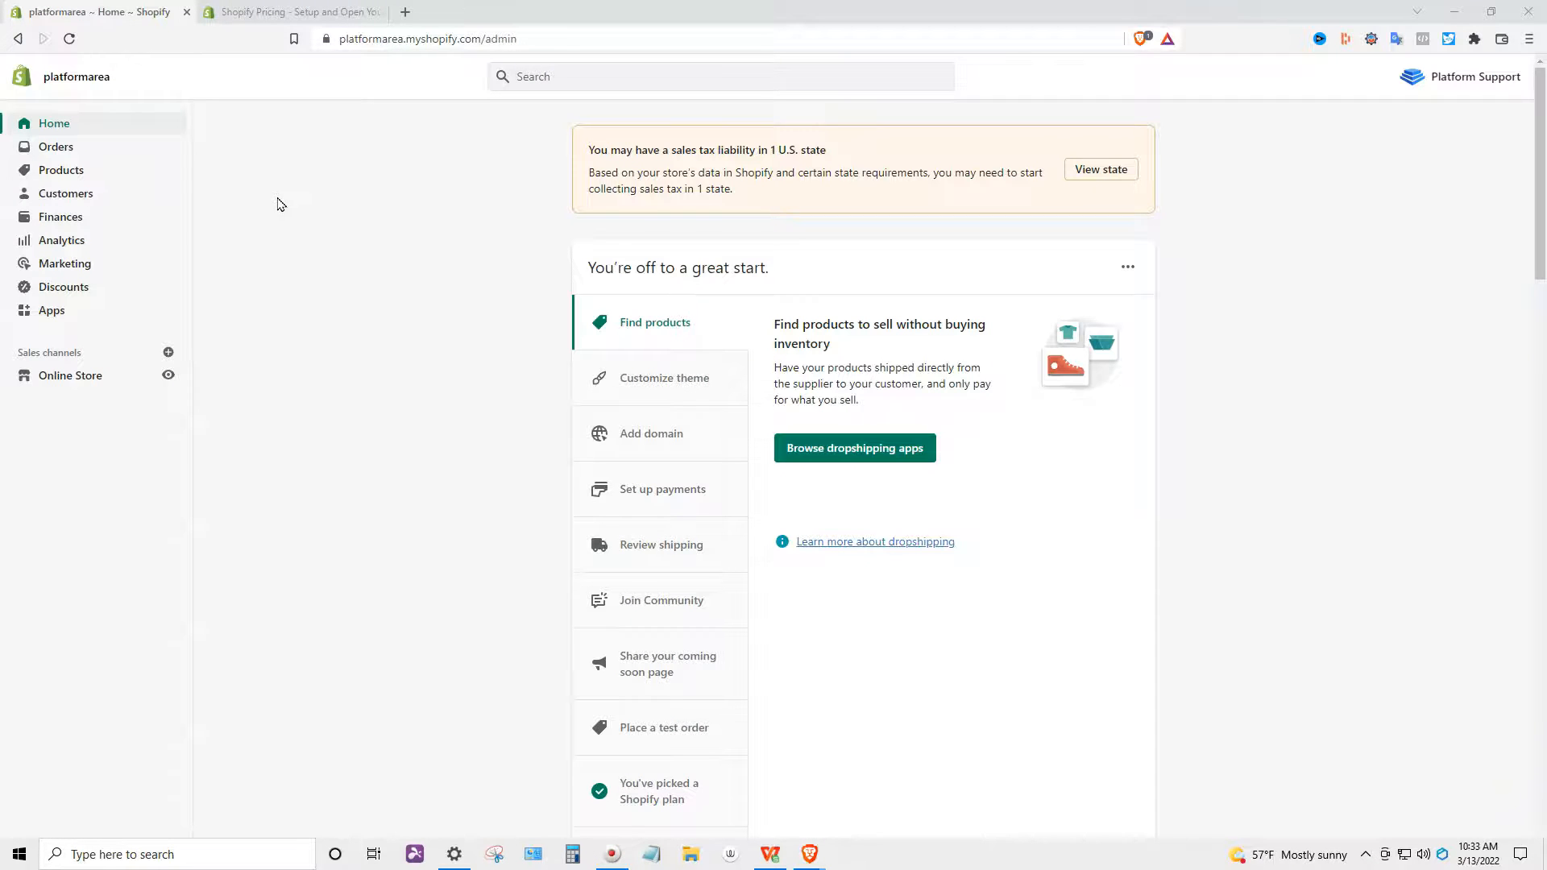
- Browse the store's products and collections, opening the Platform Sexy Items collection
left_click(81, 170)
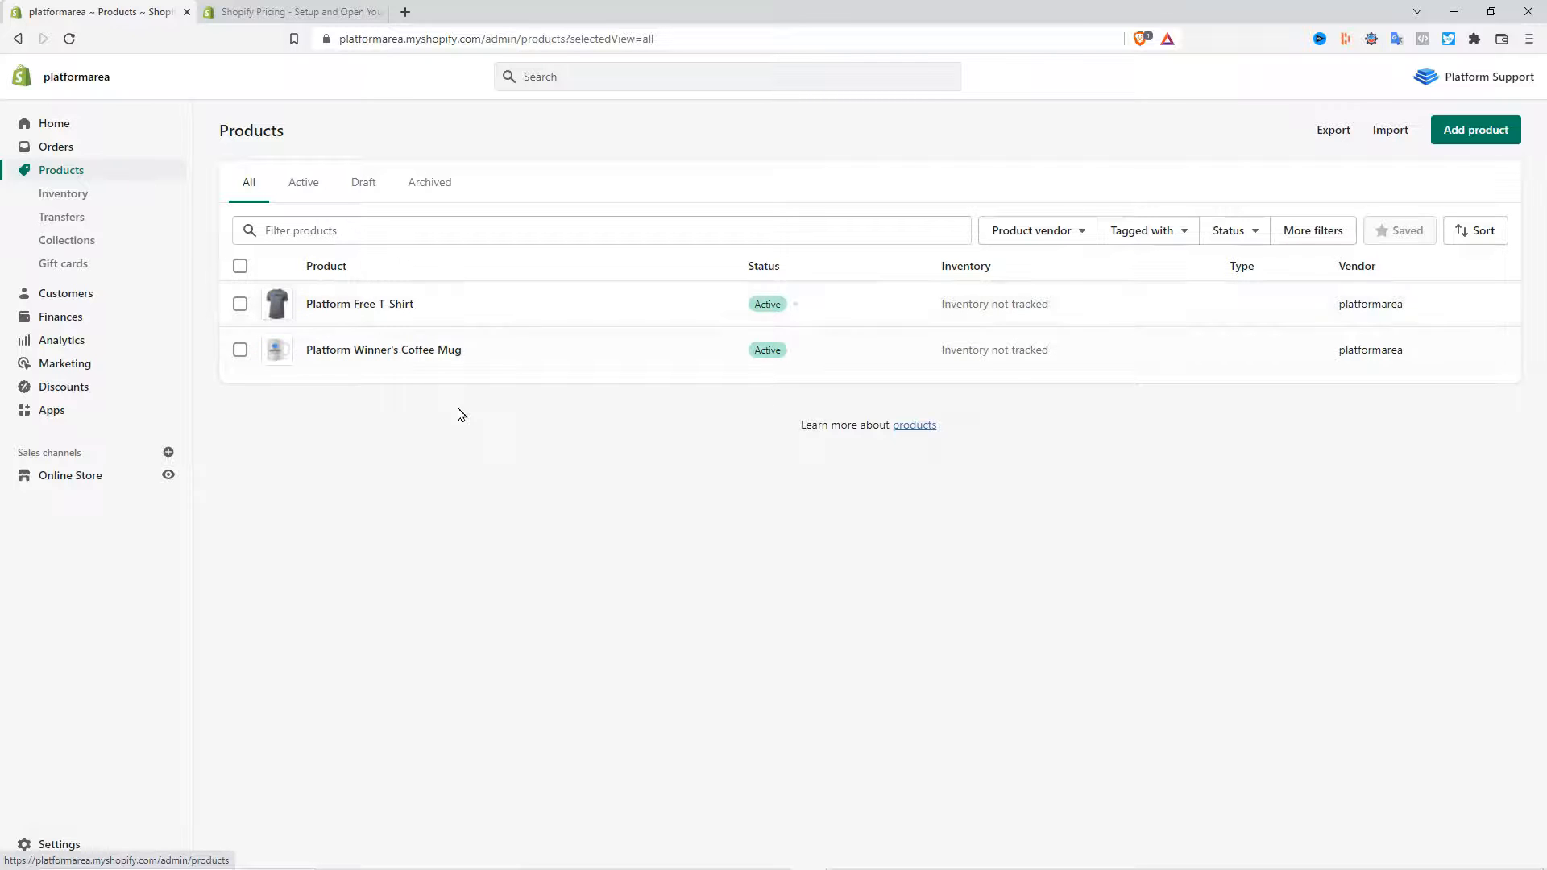
left_click(77, 244)
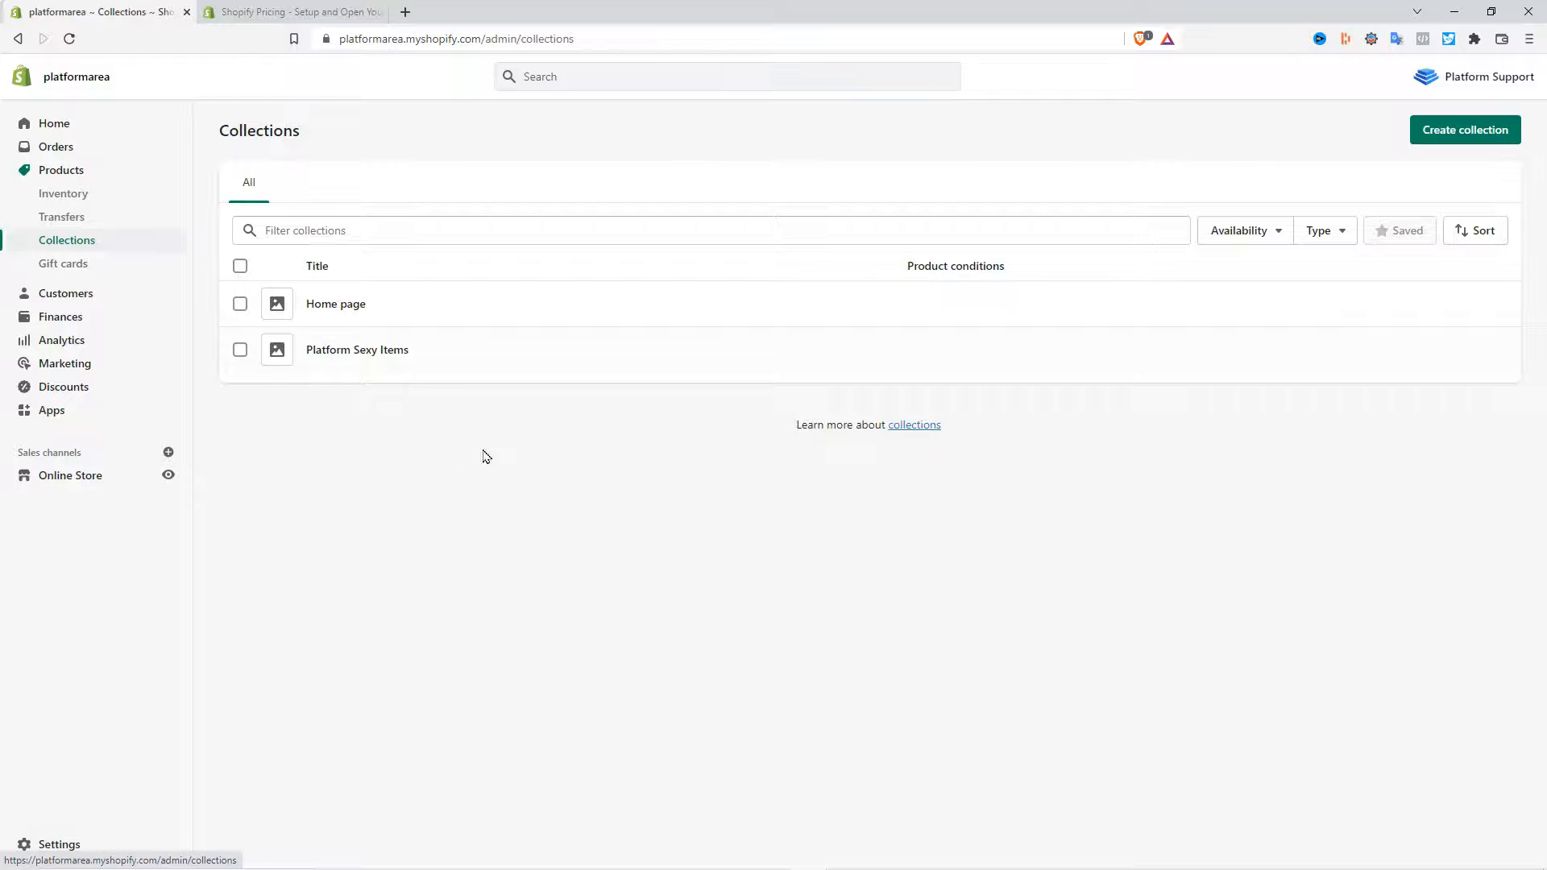
left_click(347, 351)
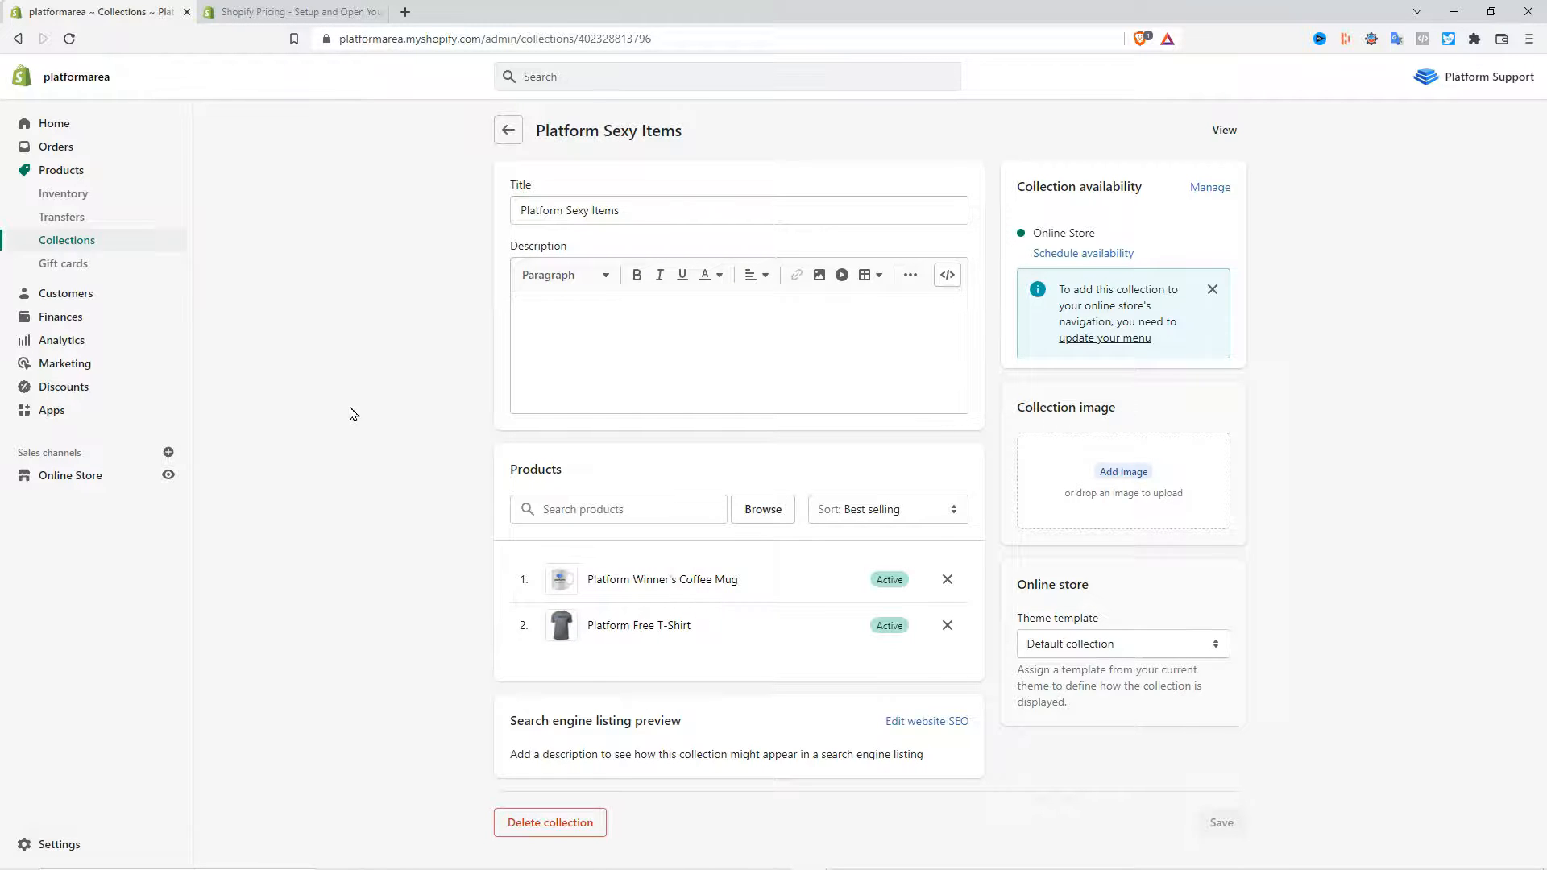
left_click(159, 238)
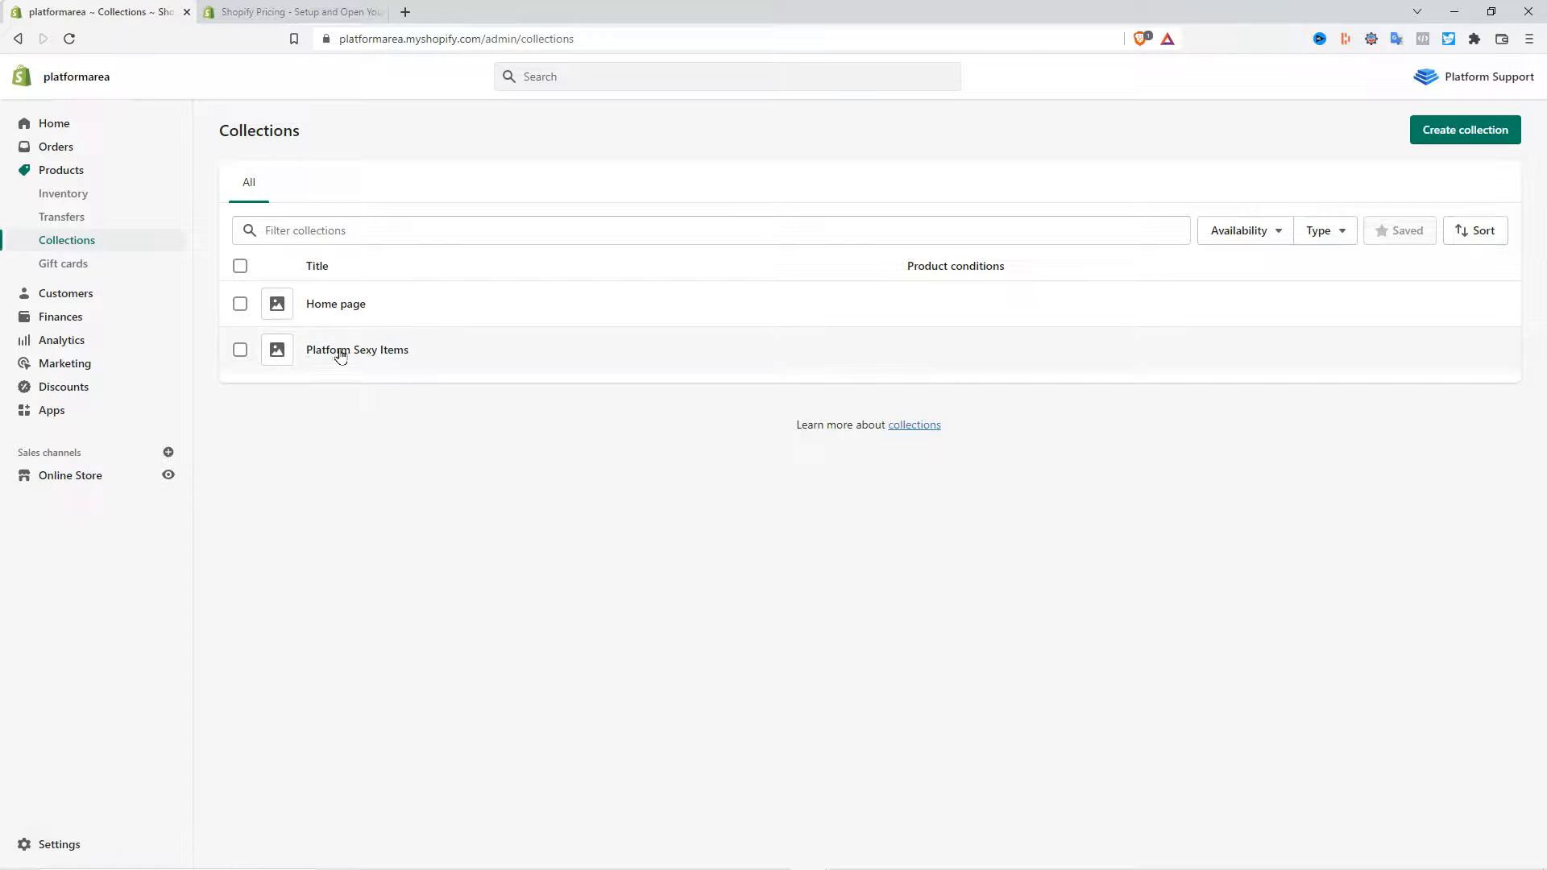
left_click(52, 123)
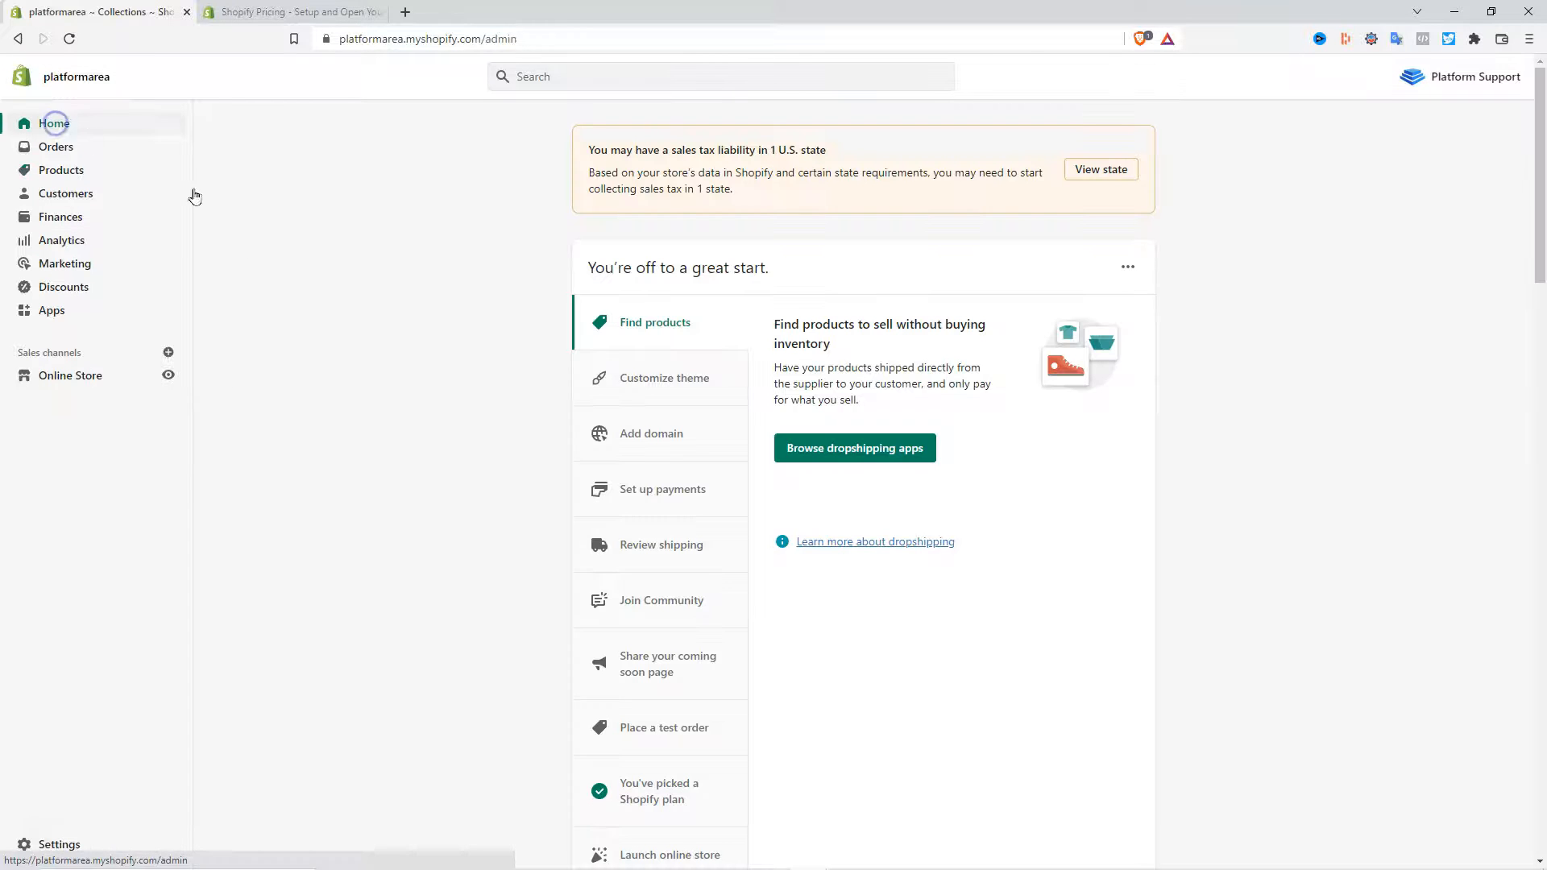
- Allow custom app development for the store from the Apps section
left_click(49, 312)
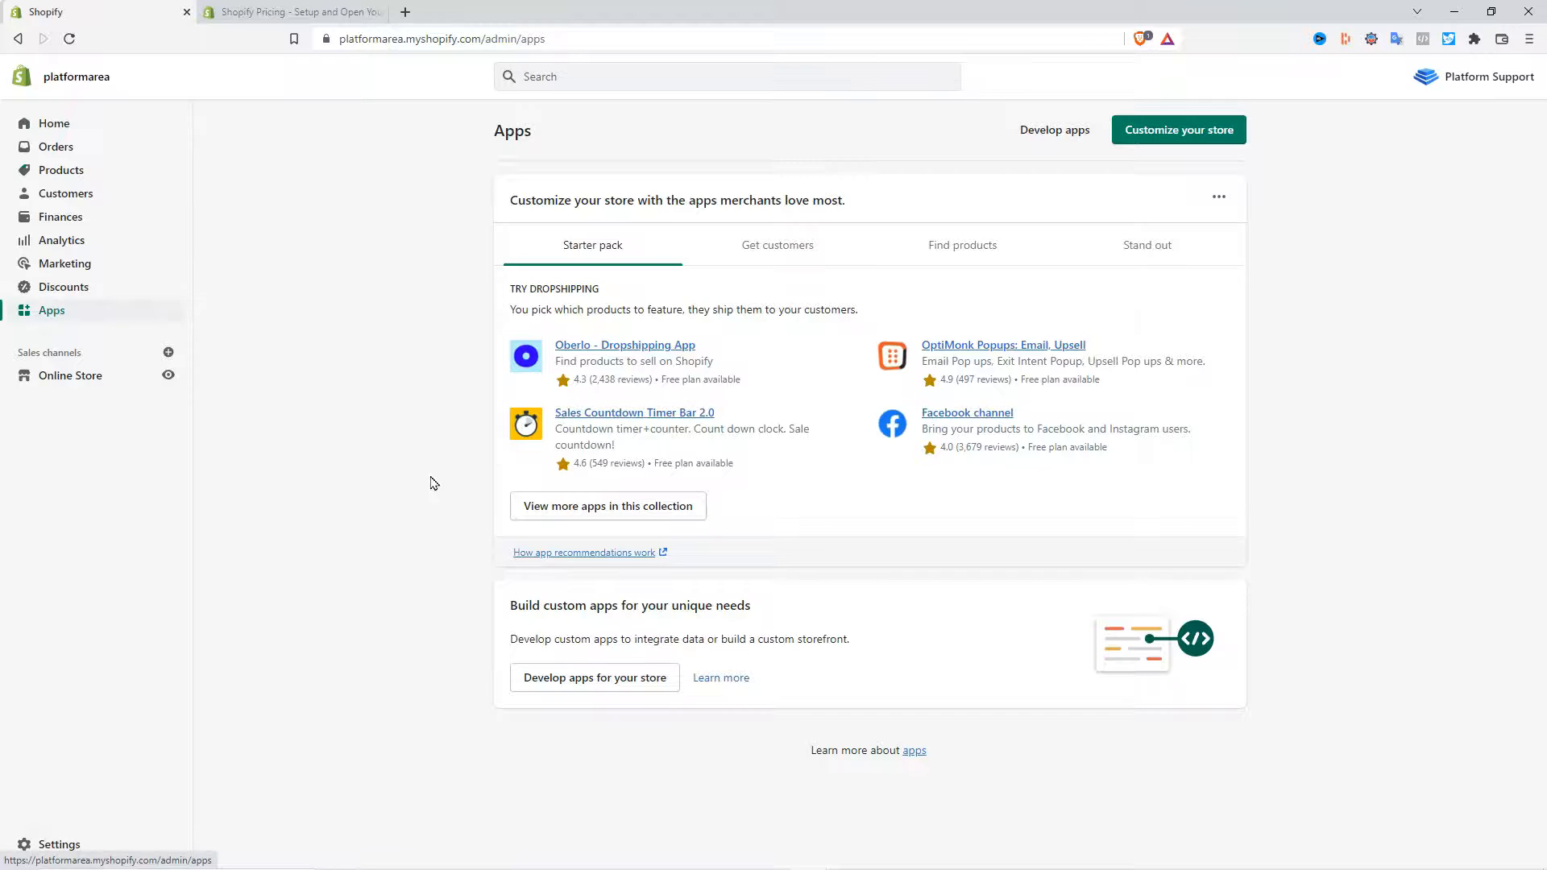
left_click(1050, 133)
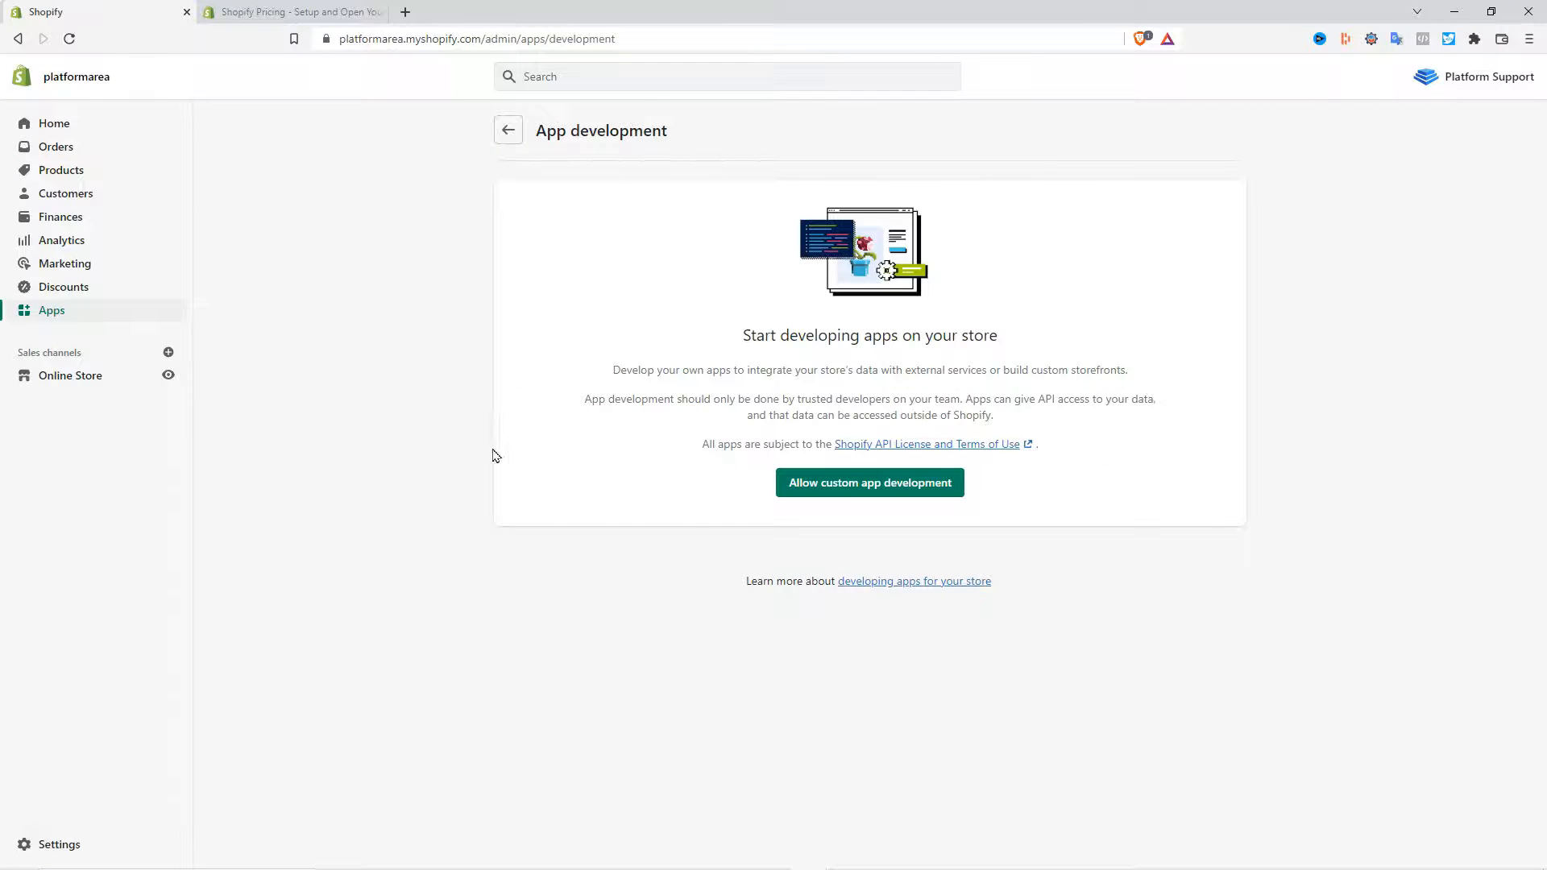
left_click(877, 488)
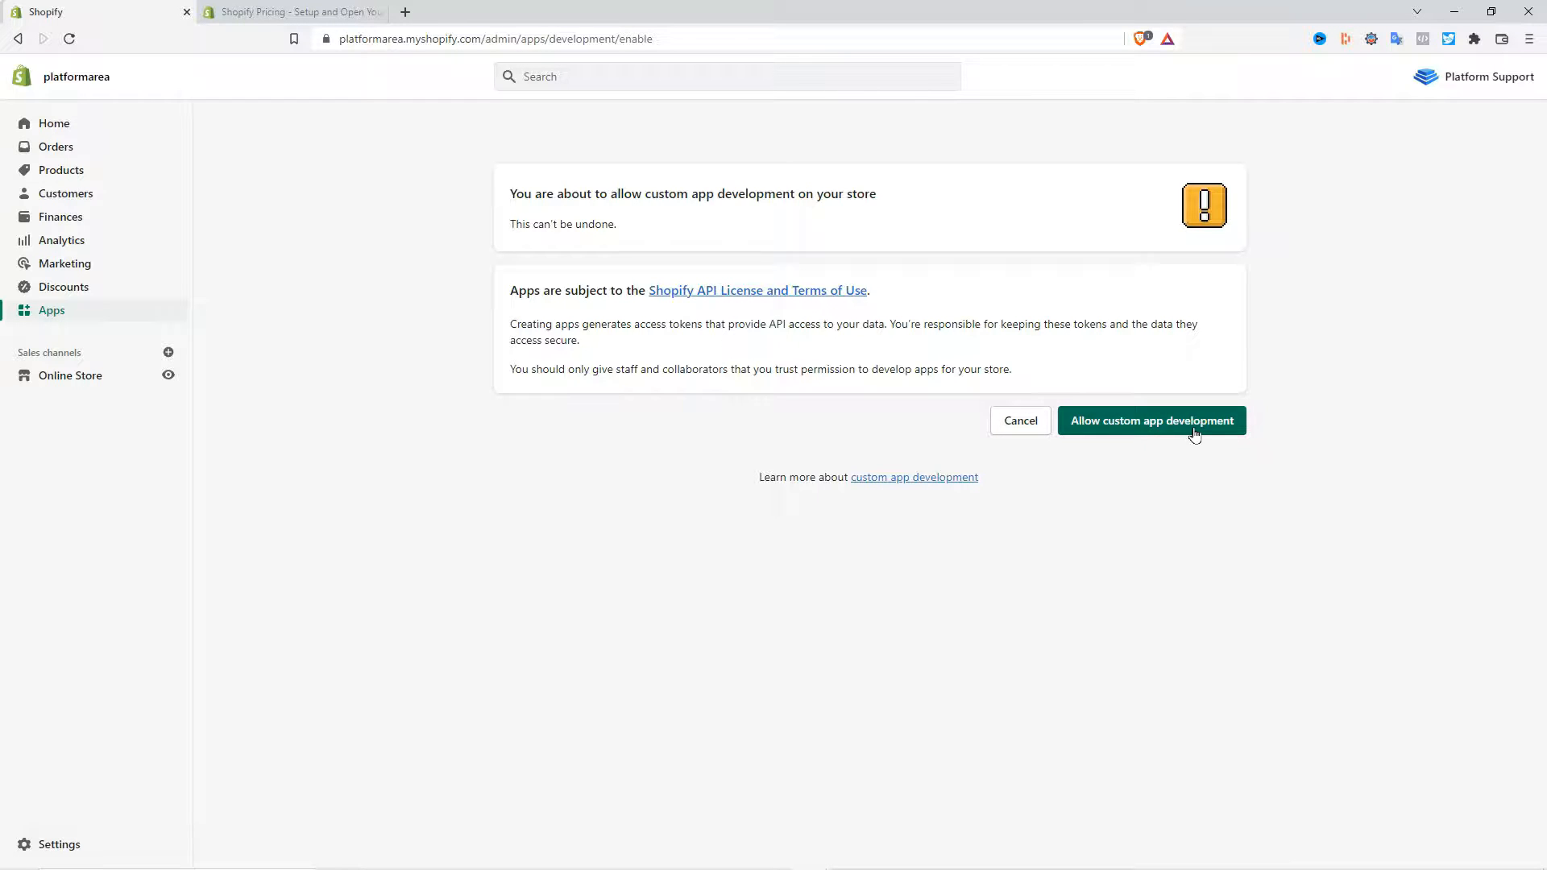
left_click(1153, 420)
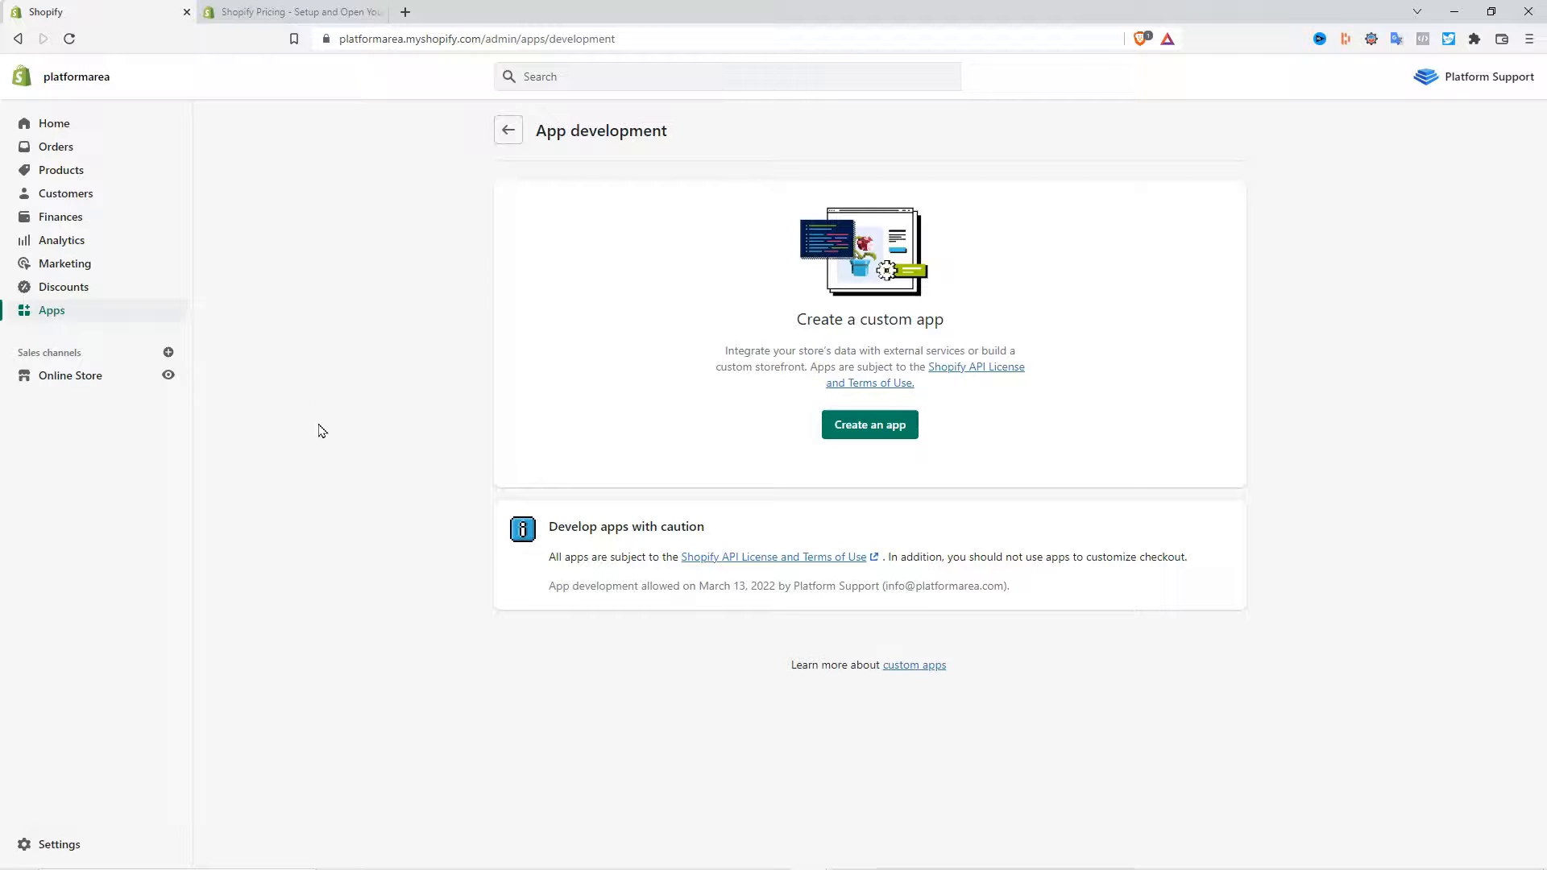
- Create a custom app named Platform Store
left_click(878, 425)
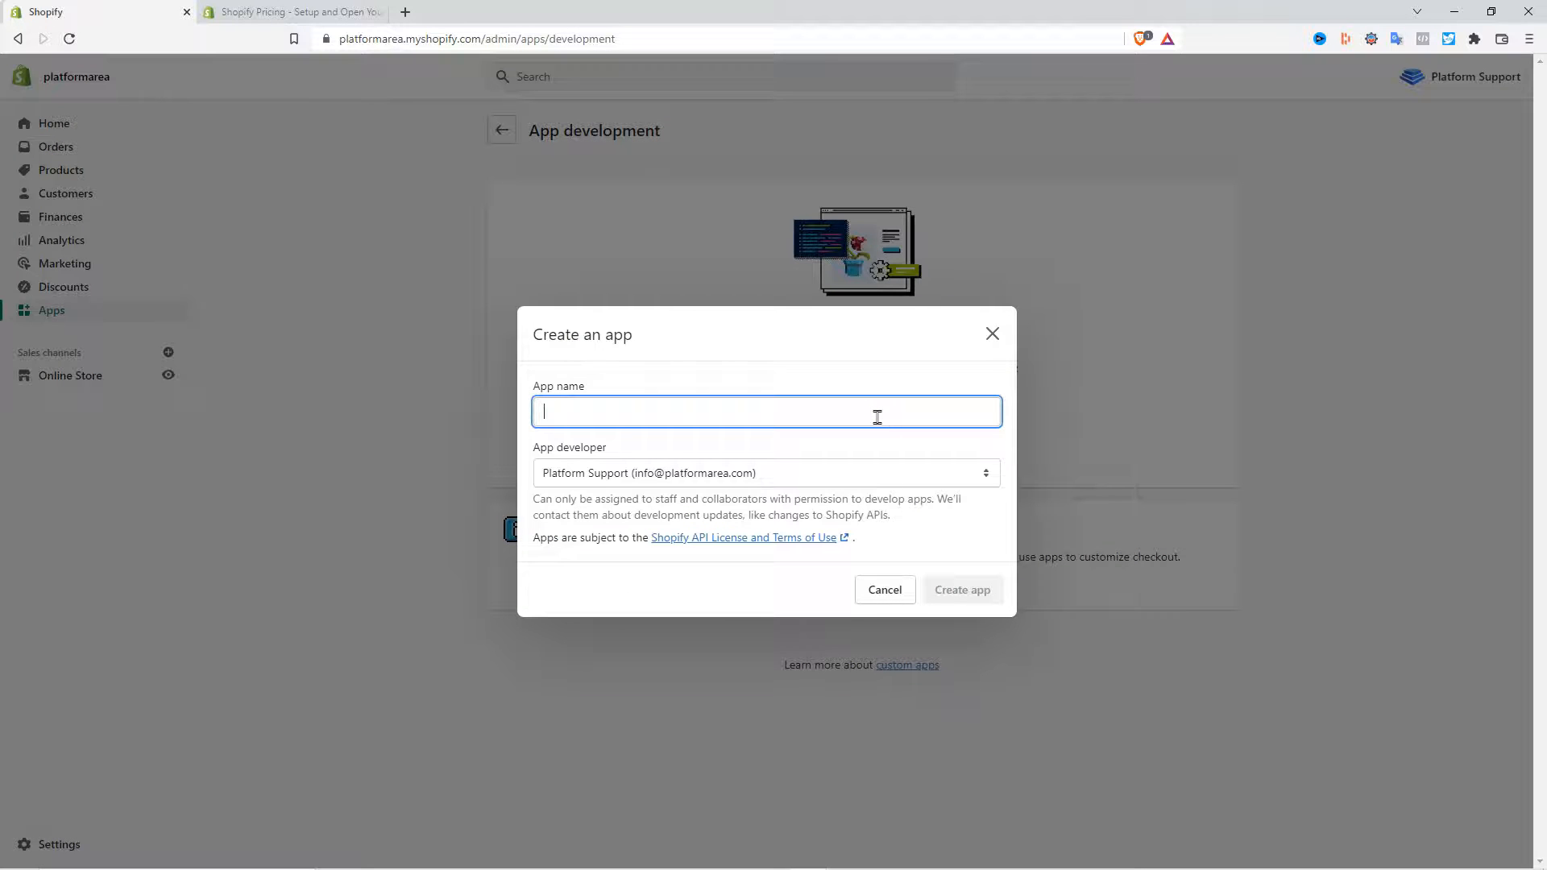
type("Platform Store")
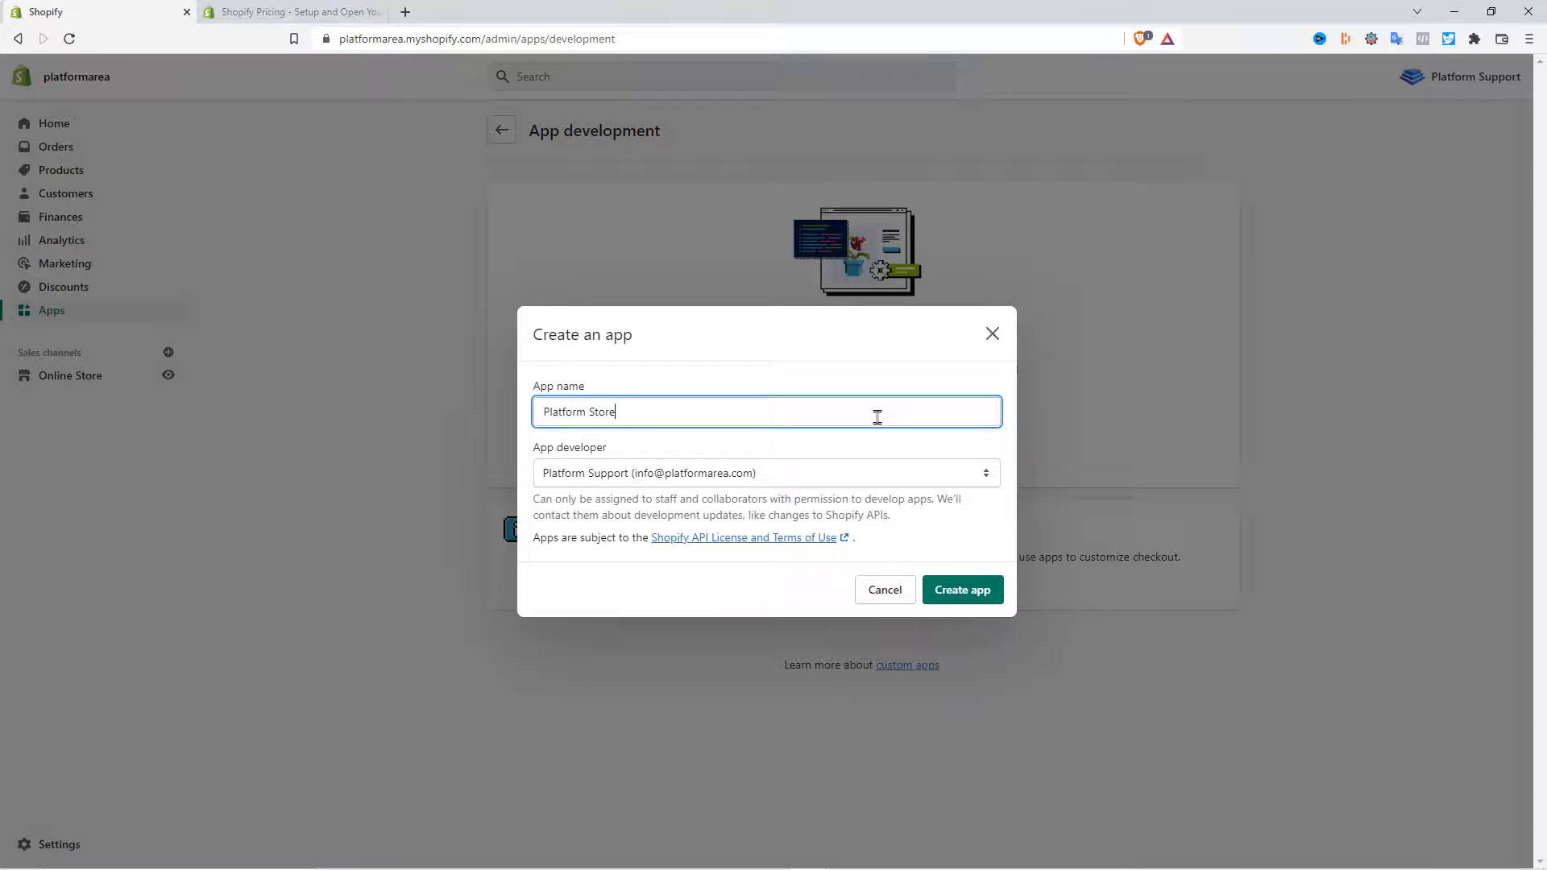
left_click(966, 591)
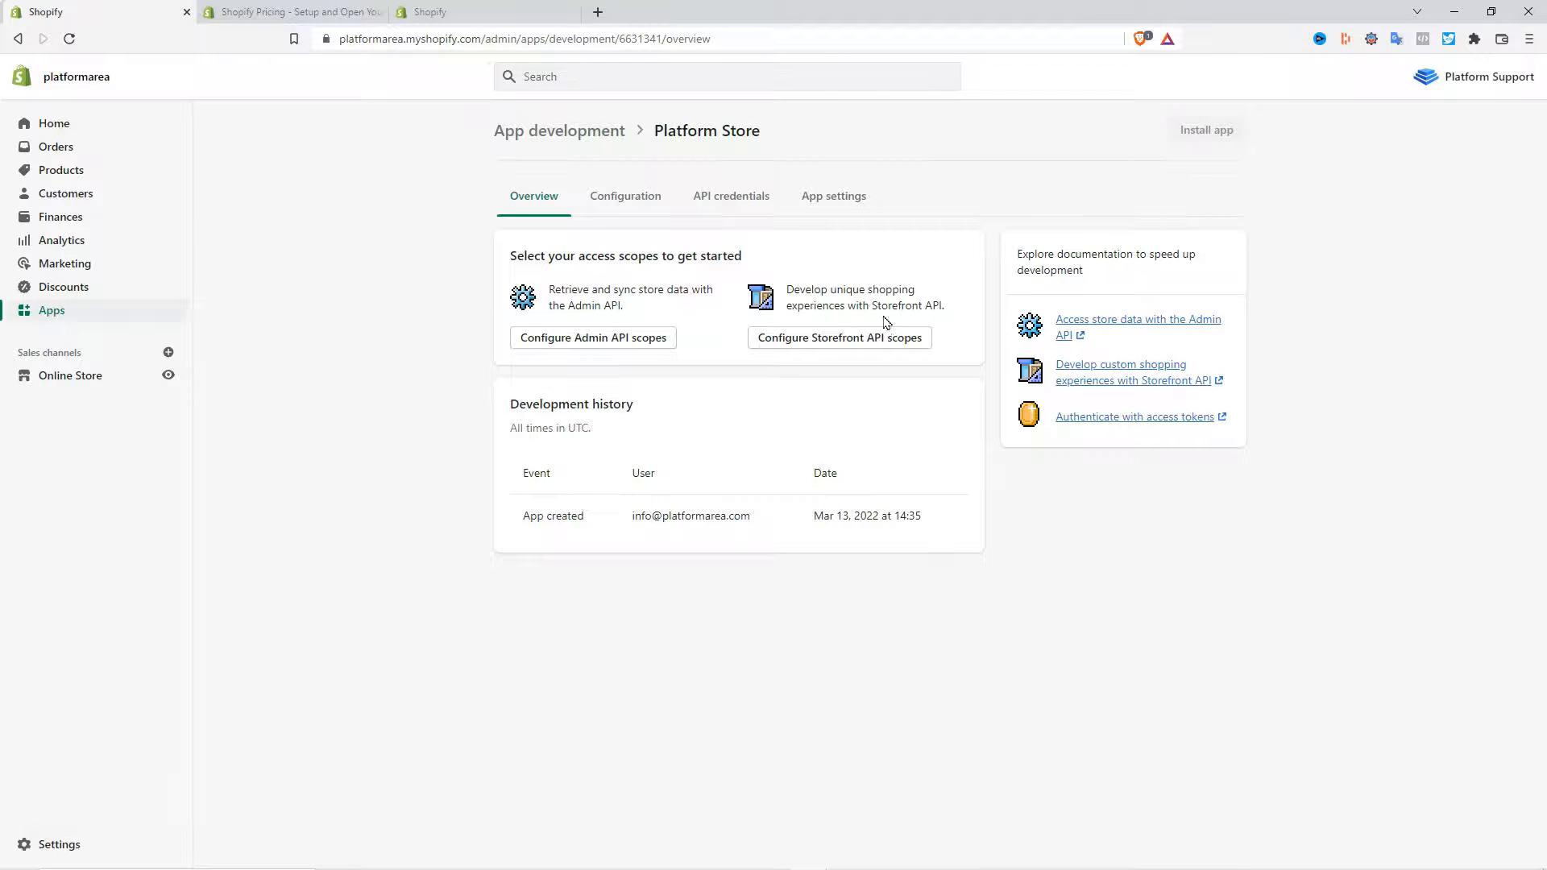
- Configure the app's Storefront API scopes, enabling all unauthenticated access scopes, and save
left_click(850, 339)
left_click(740, 393)
left_click(743, 423)
left_click(739, 502)
left_click(739, 591)
scroll(819, 543, "down", 1)
left_click(740, 530)
left_click(774, 641)
left_click(740, 674)
left_click(740, 720)
left_click(741, 768)
scroll(741, 769, "down", 4)
left_click(739, 540)
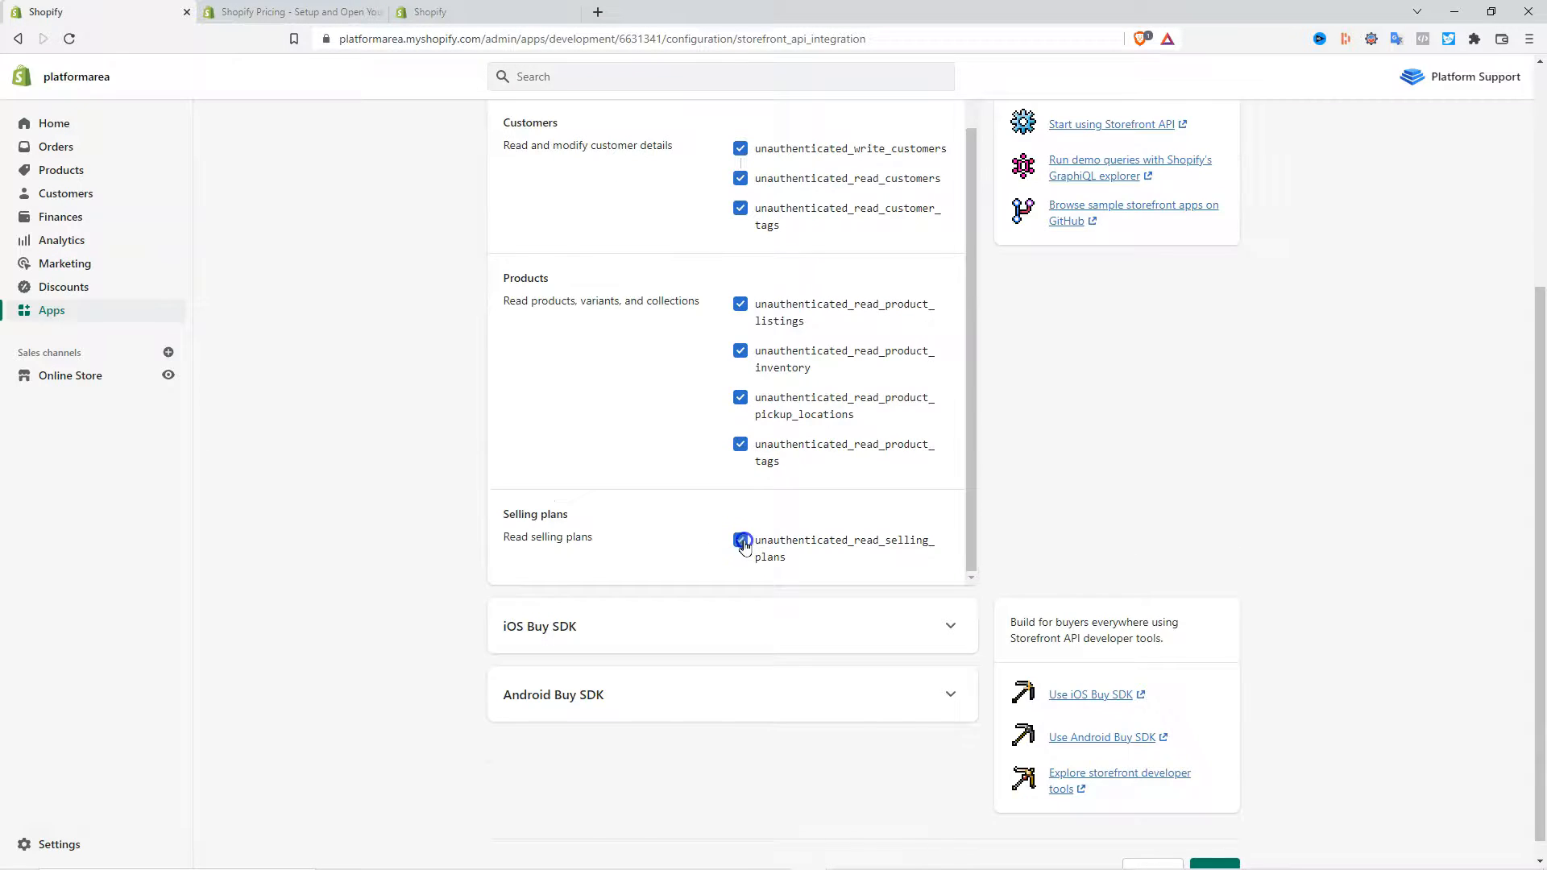
scroll(740, 540, "up", 4)
left_click(1237, 250)
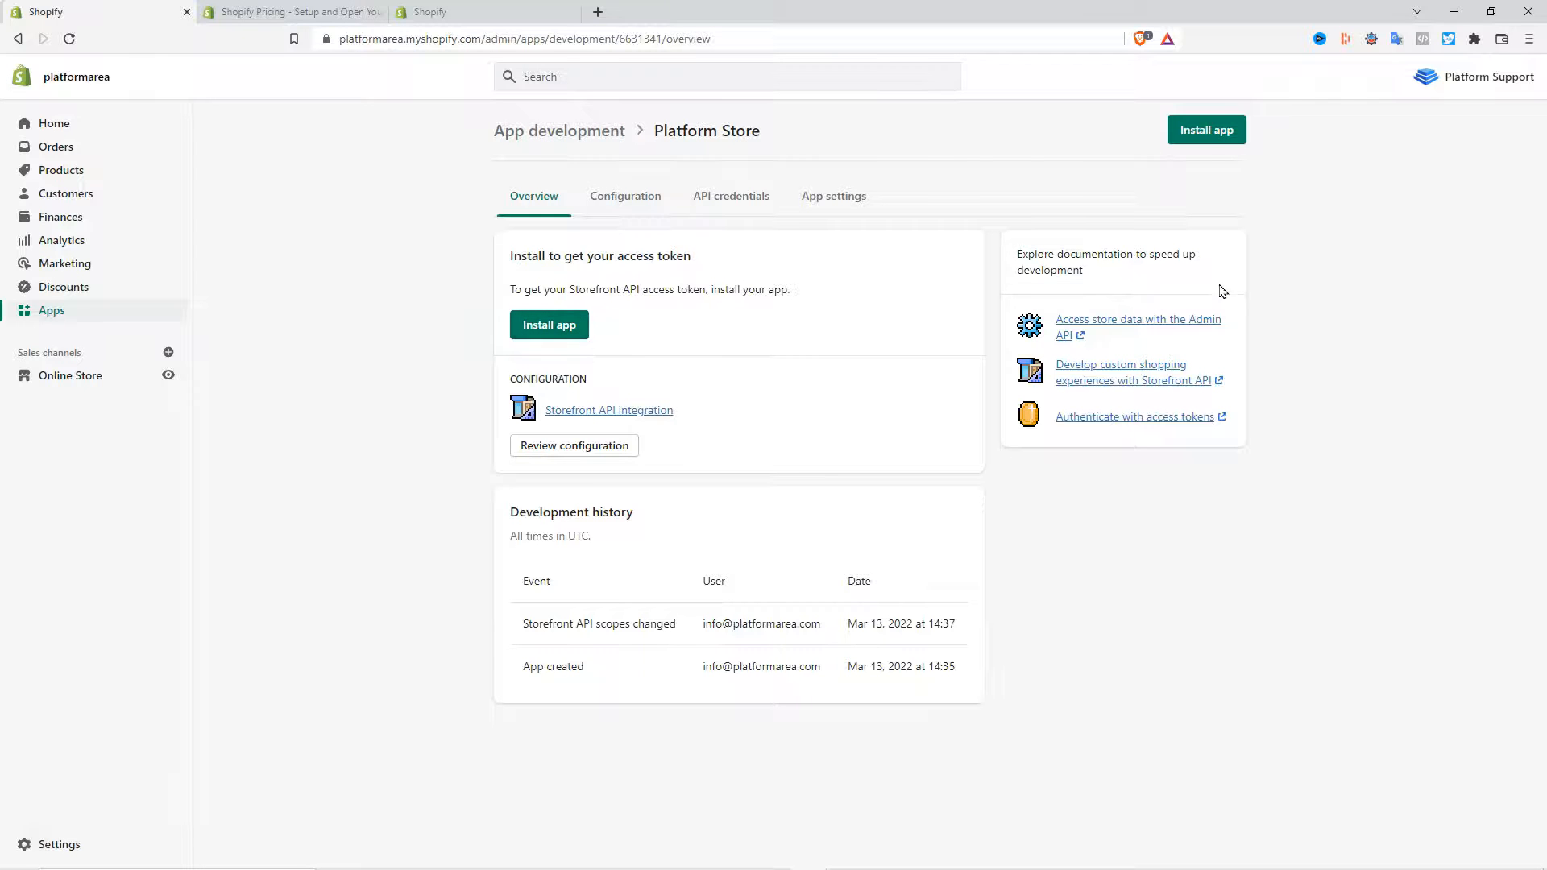
- Install the Platform Store app on the store
left_click(1204, 137)
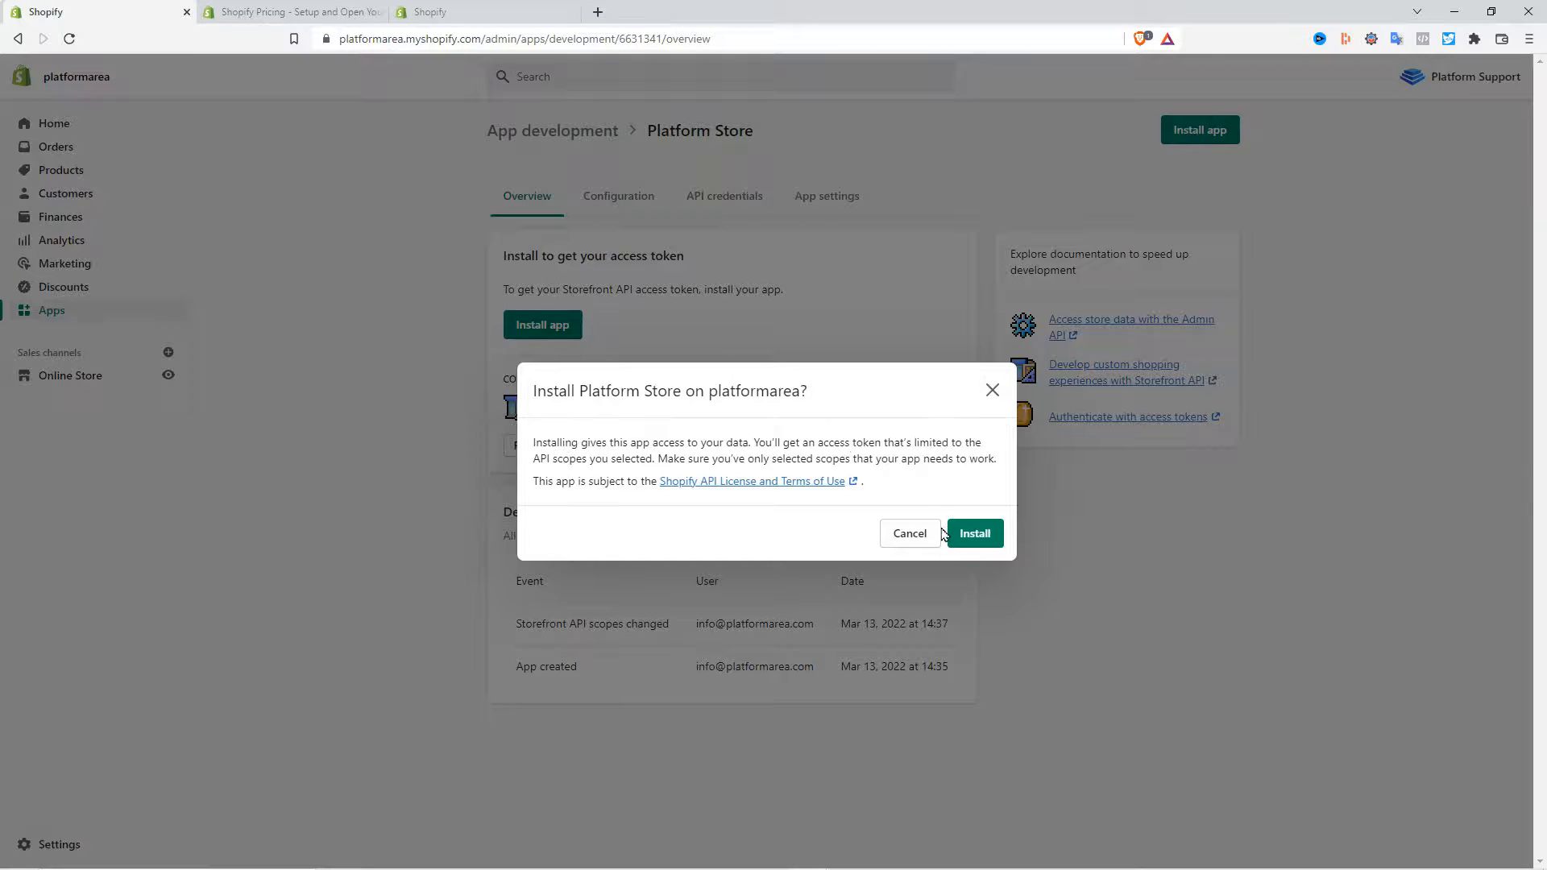
left_click(975, 535)
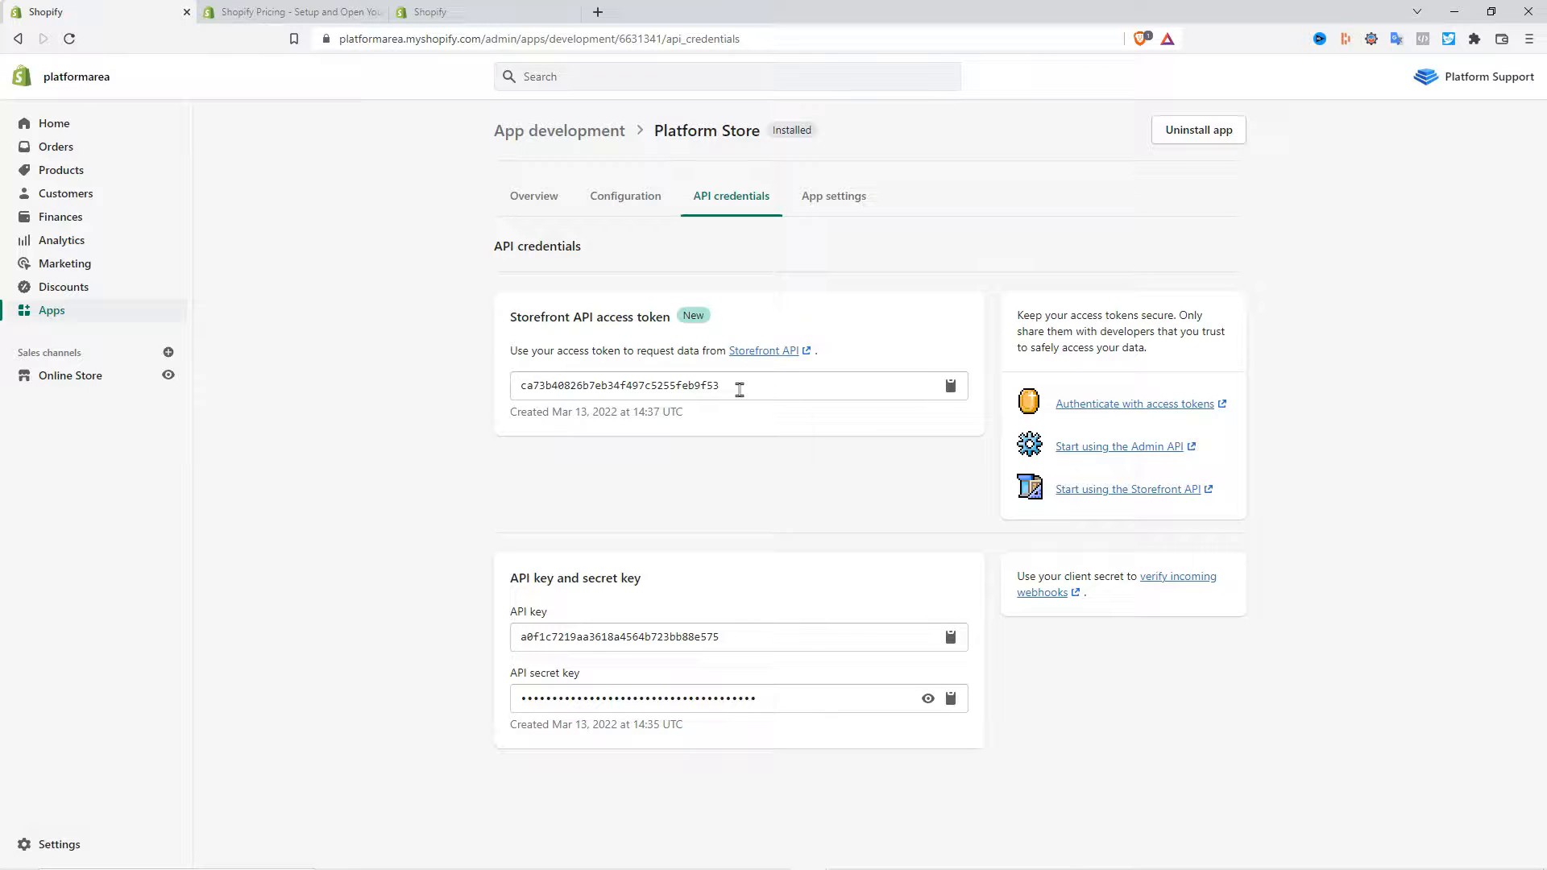
- Copy the Storefront API access token and paste it into the Platform feature's Shopify API token field
left_click(951, 389)
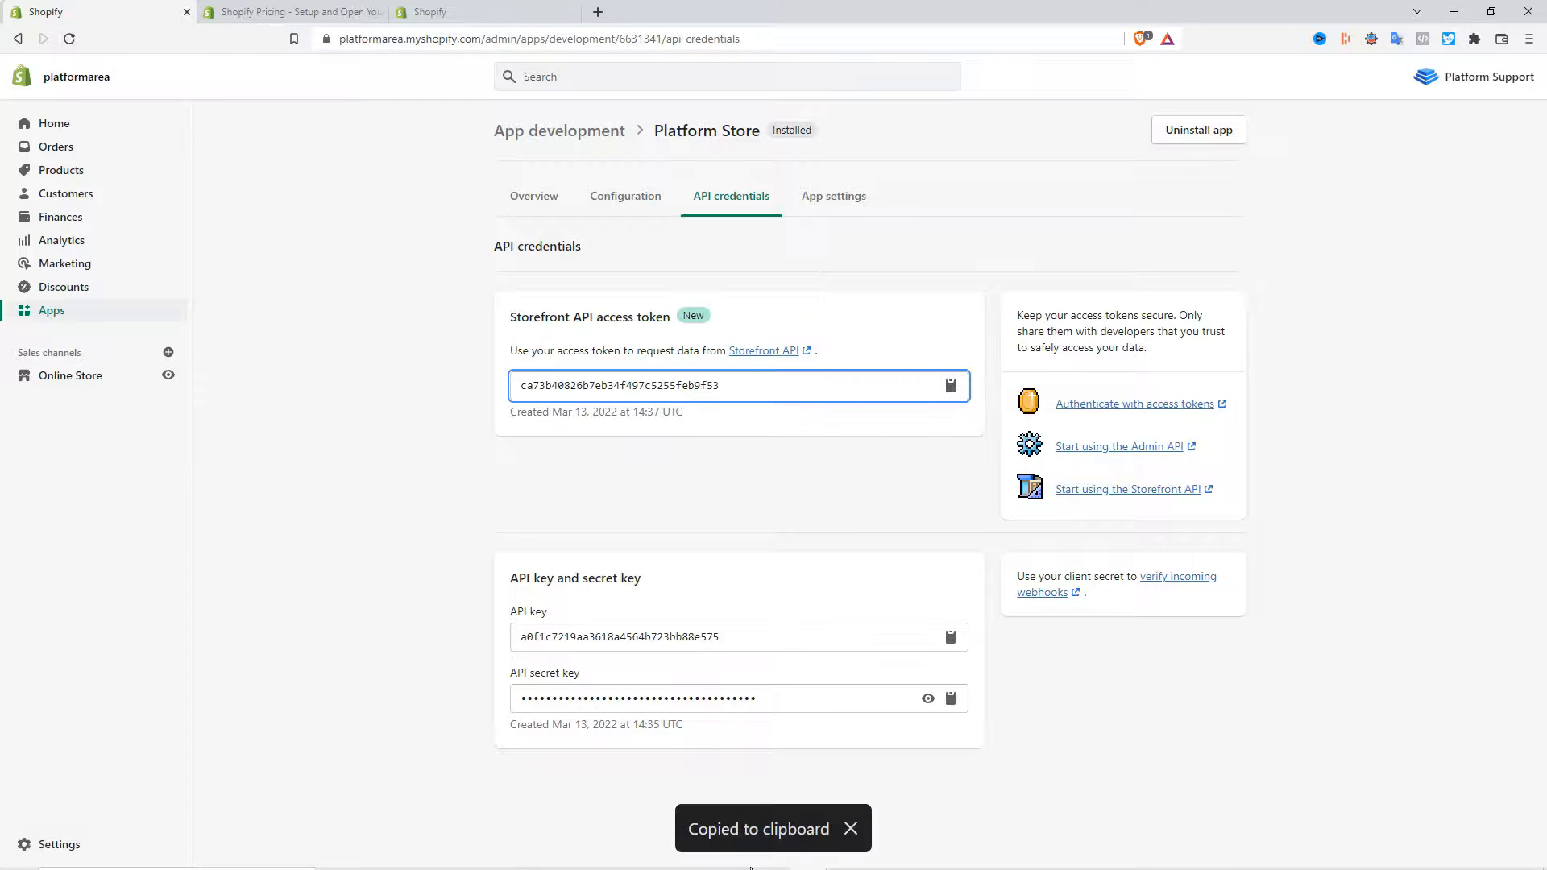
left_click(810, 854)
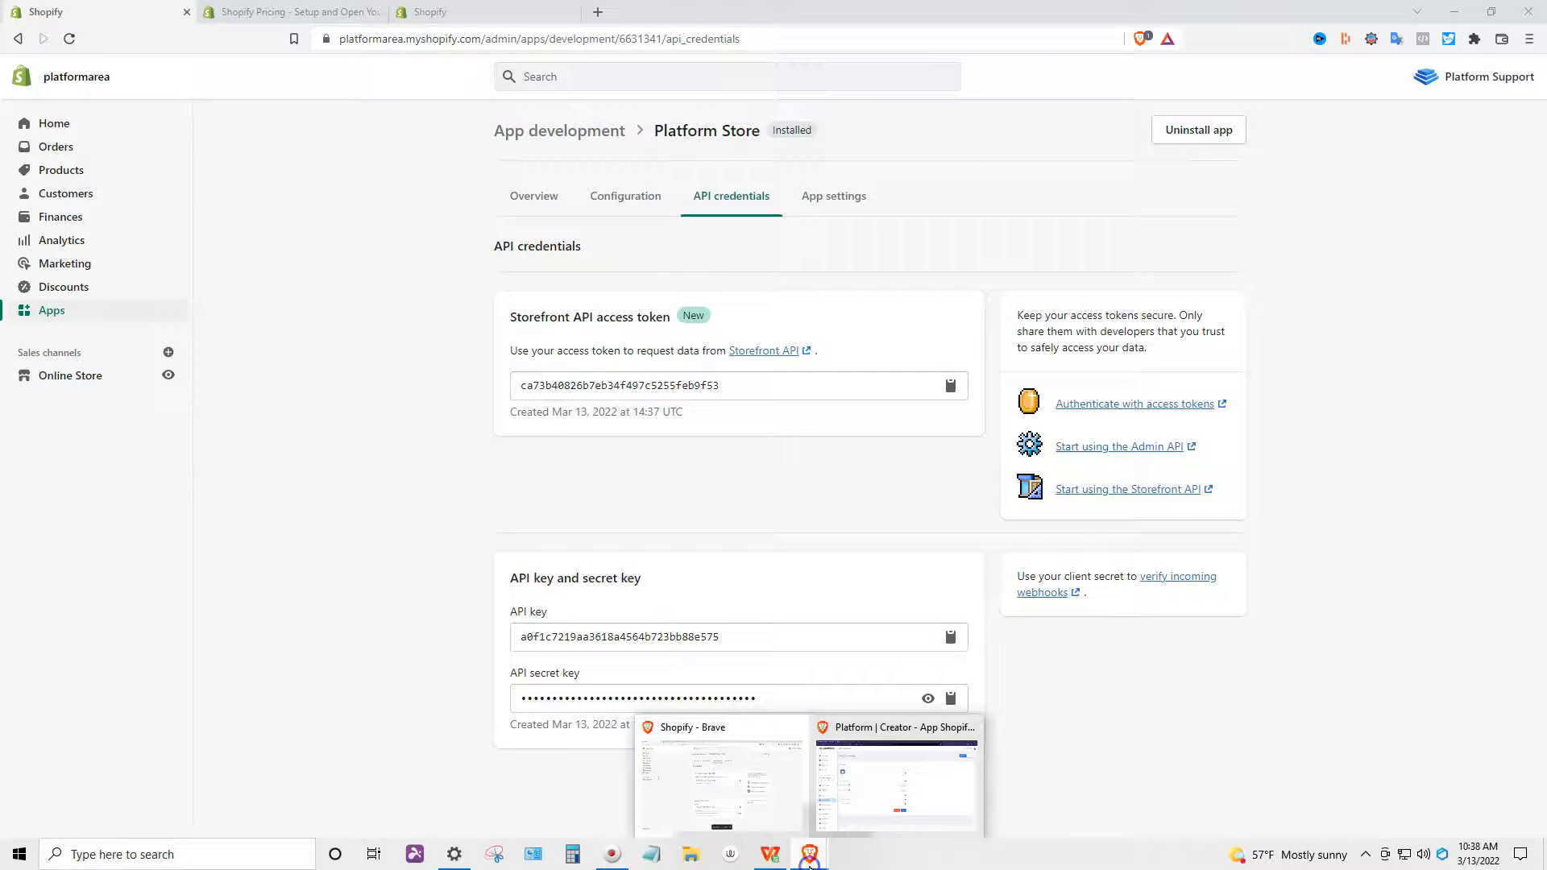
left_click(863, 810)
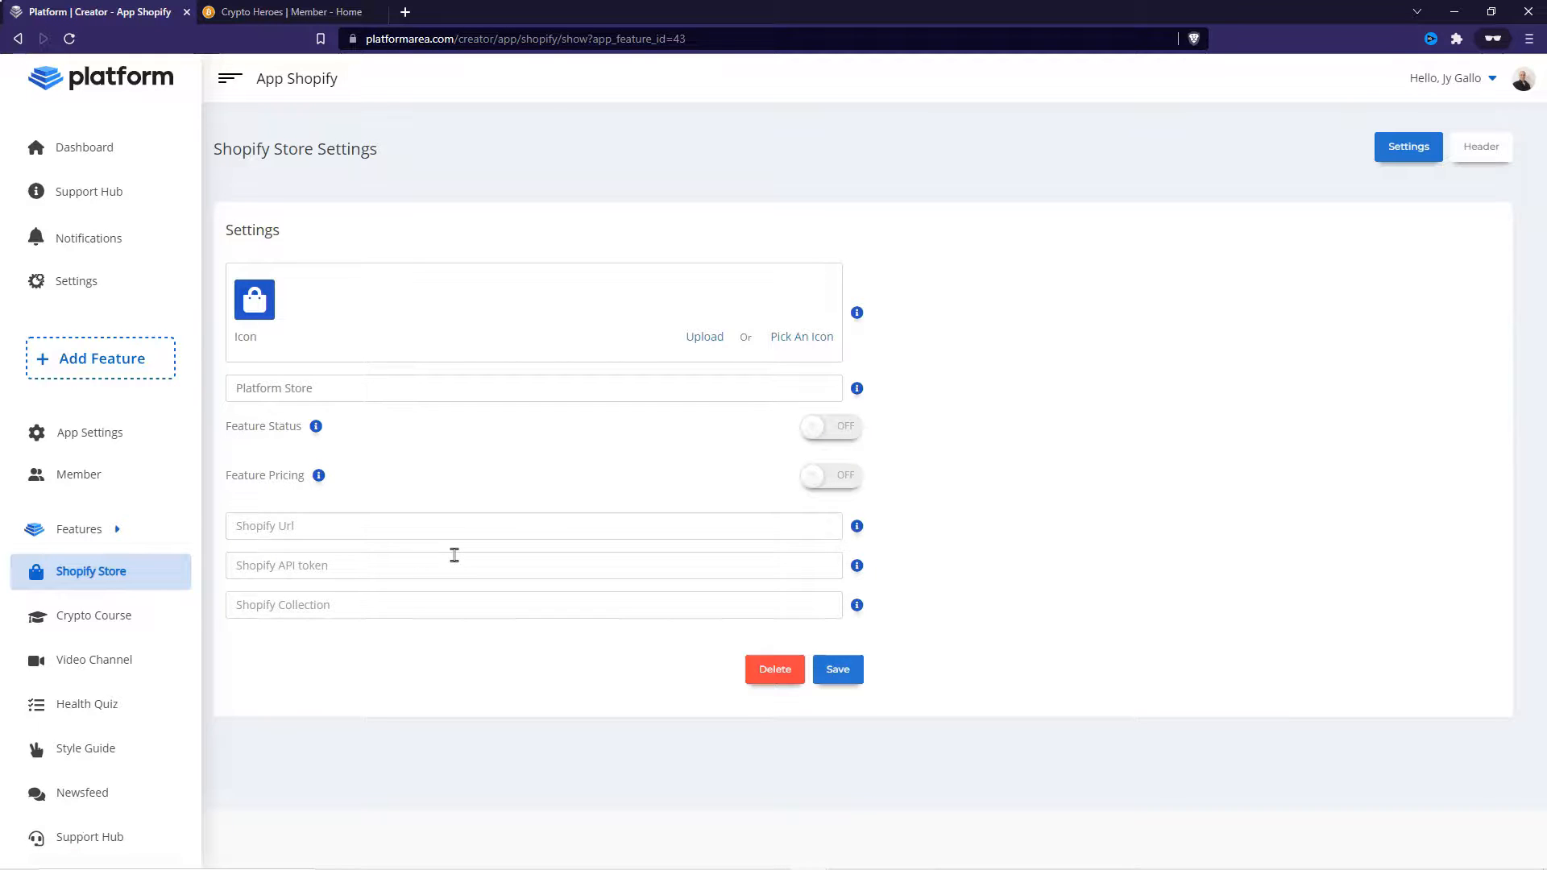
left_click(457, 553)
key("ctrl+v")
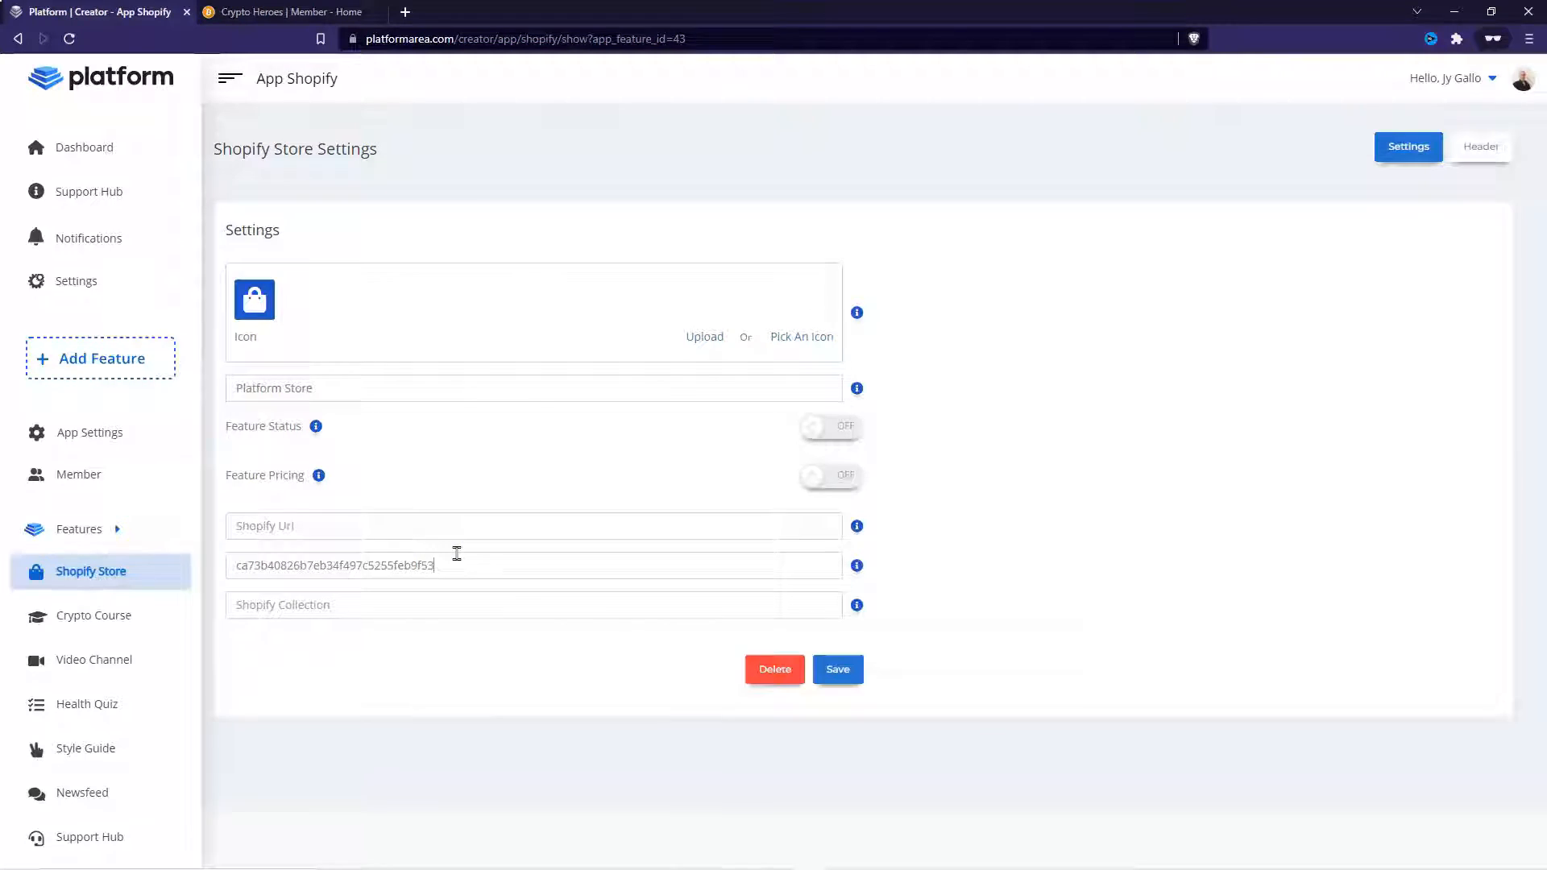
- Copy the Platform Sexy Items collection title and paste it into the Shopify Collection field
key("alt+Tab")
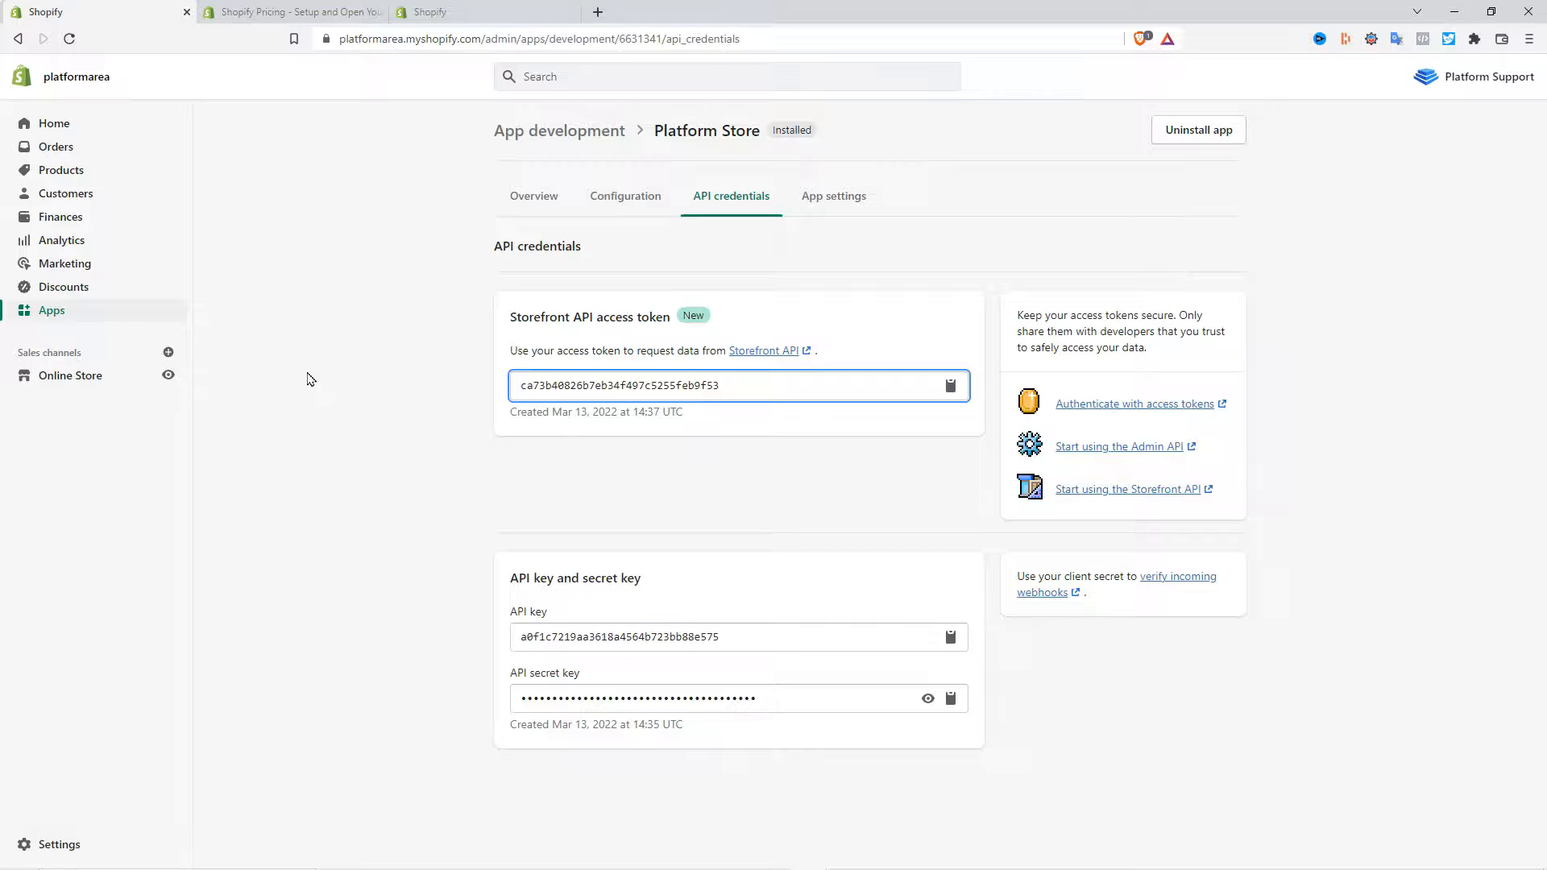
left_click(71, 172)
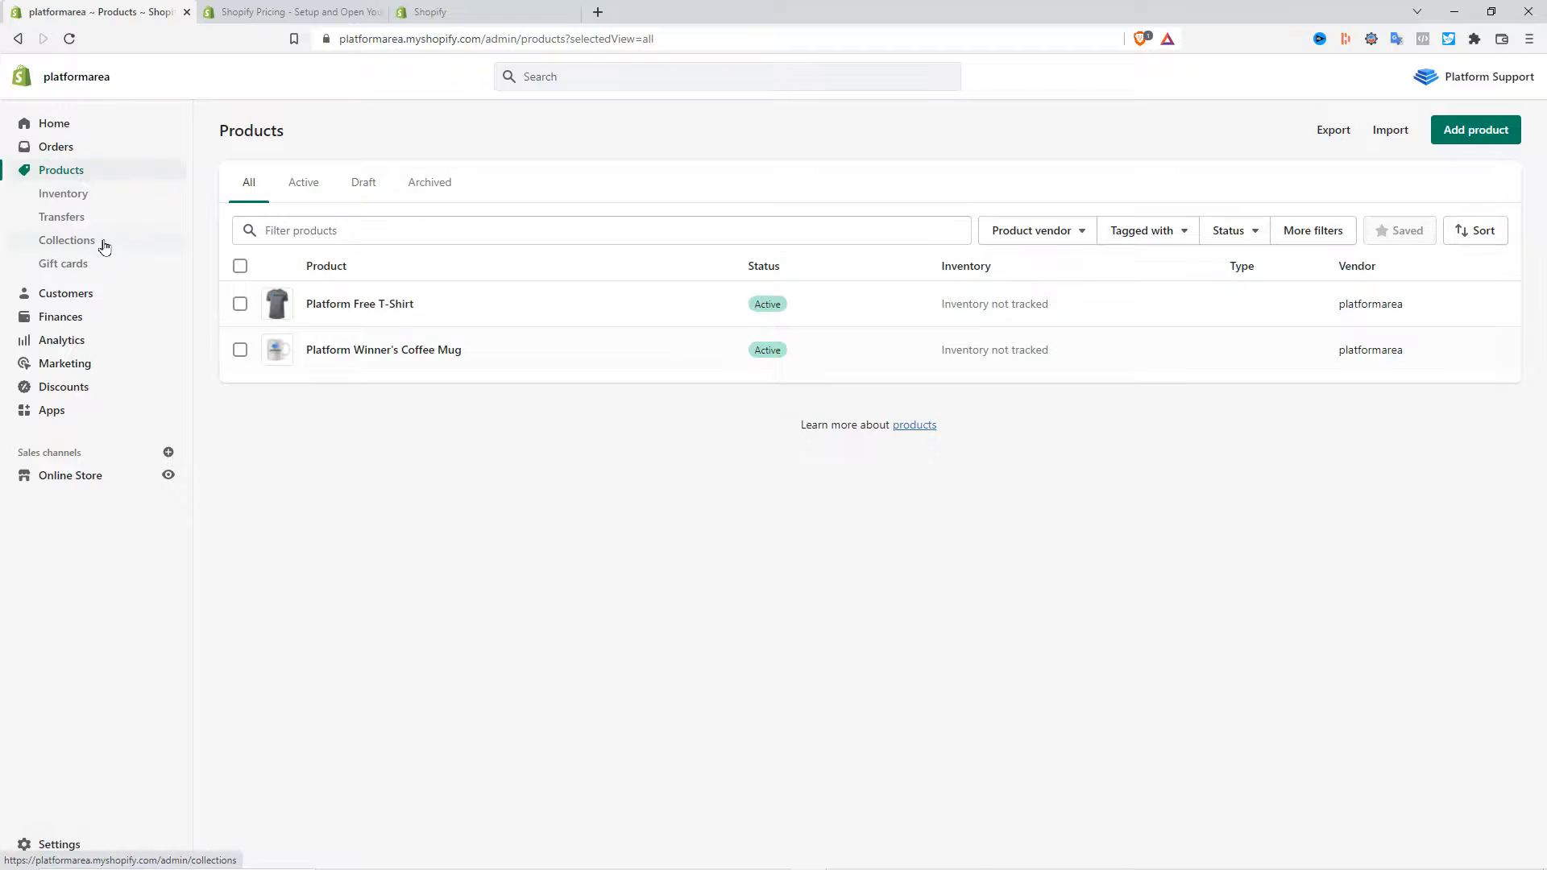
left_click(84, 250)
left_click_drag(685, 130, 540, 125)
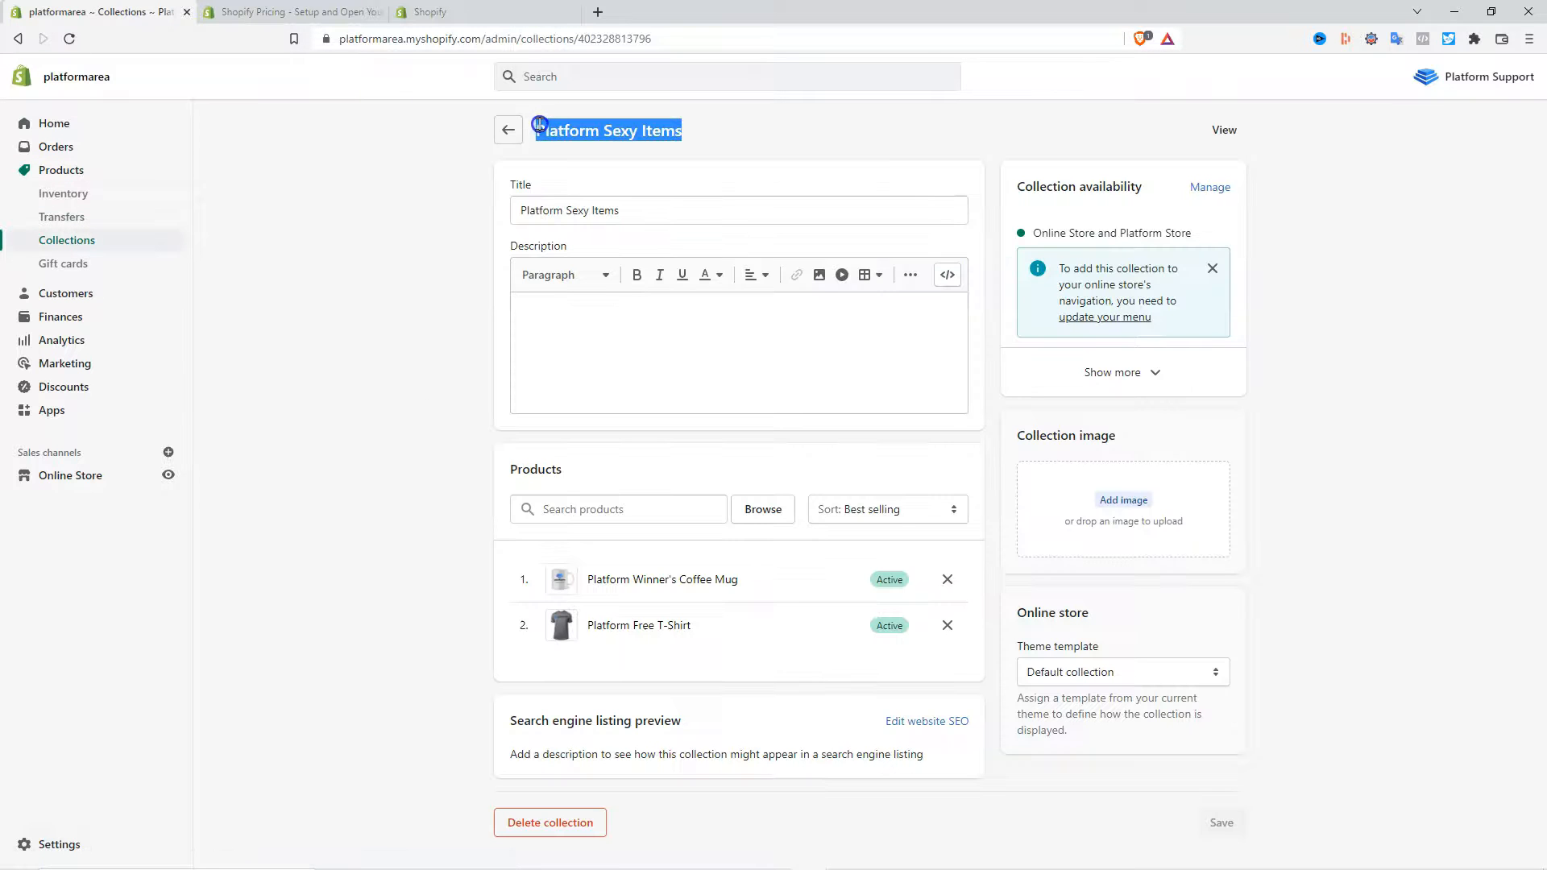
right_click(541, 129)
left_click(594, 143)
left_click(810, 854)
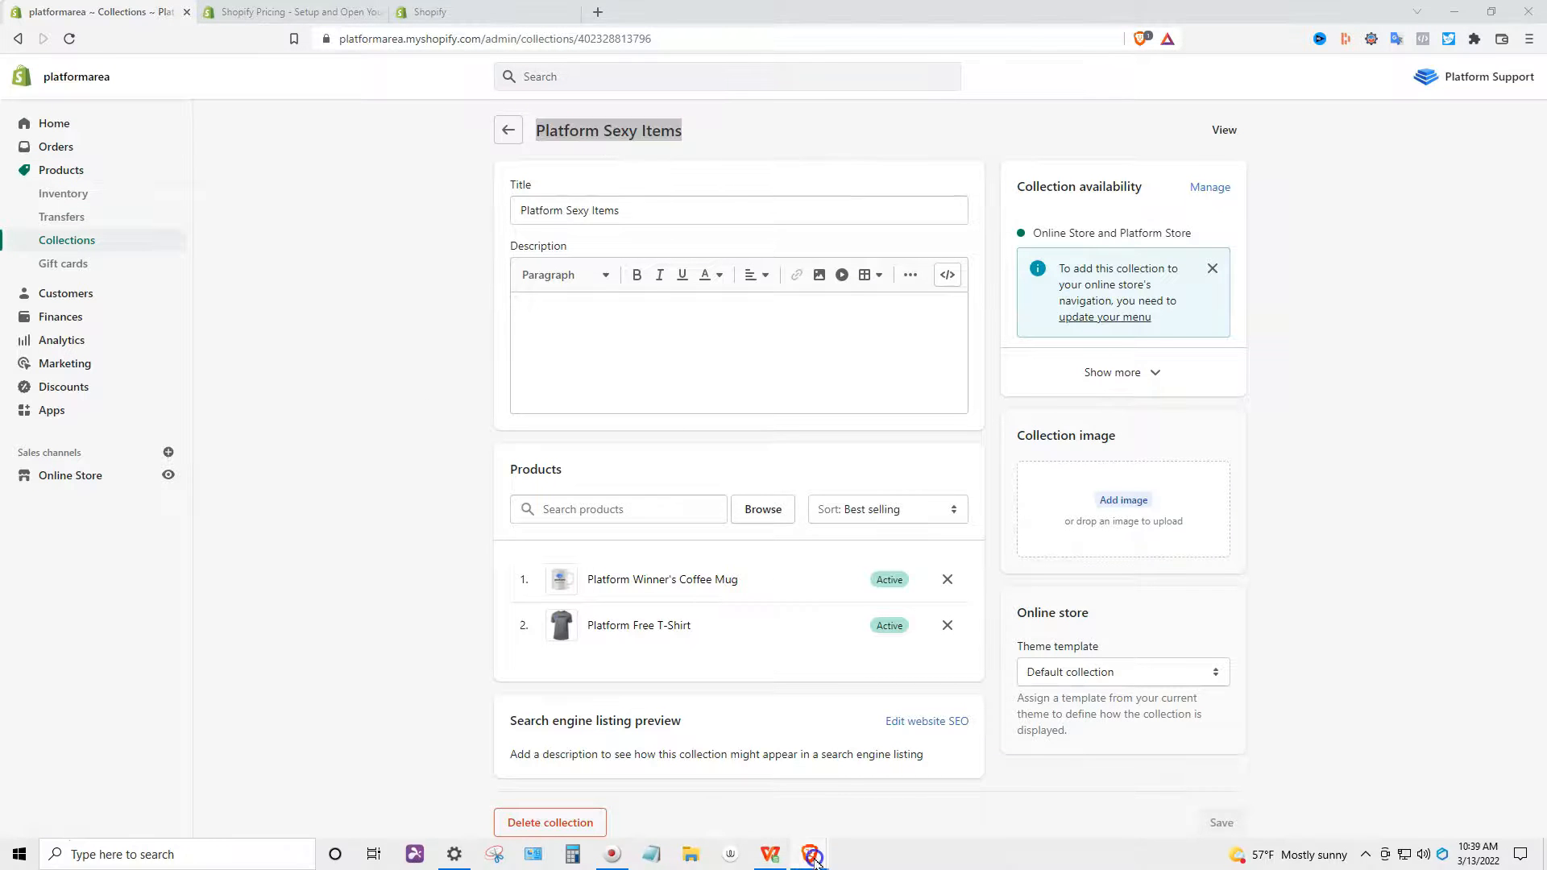
left_click(851, 813)
left_click(320, 602)
key("ctrl+v")
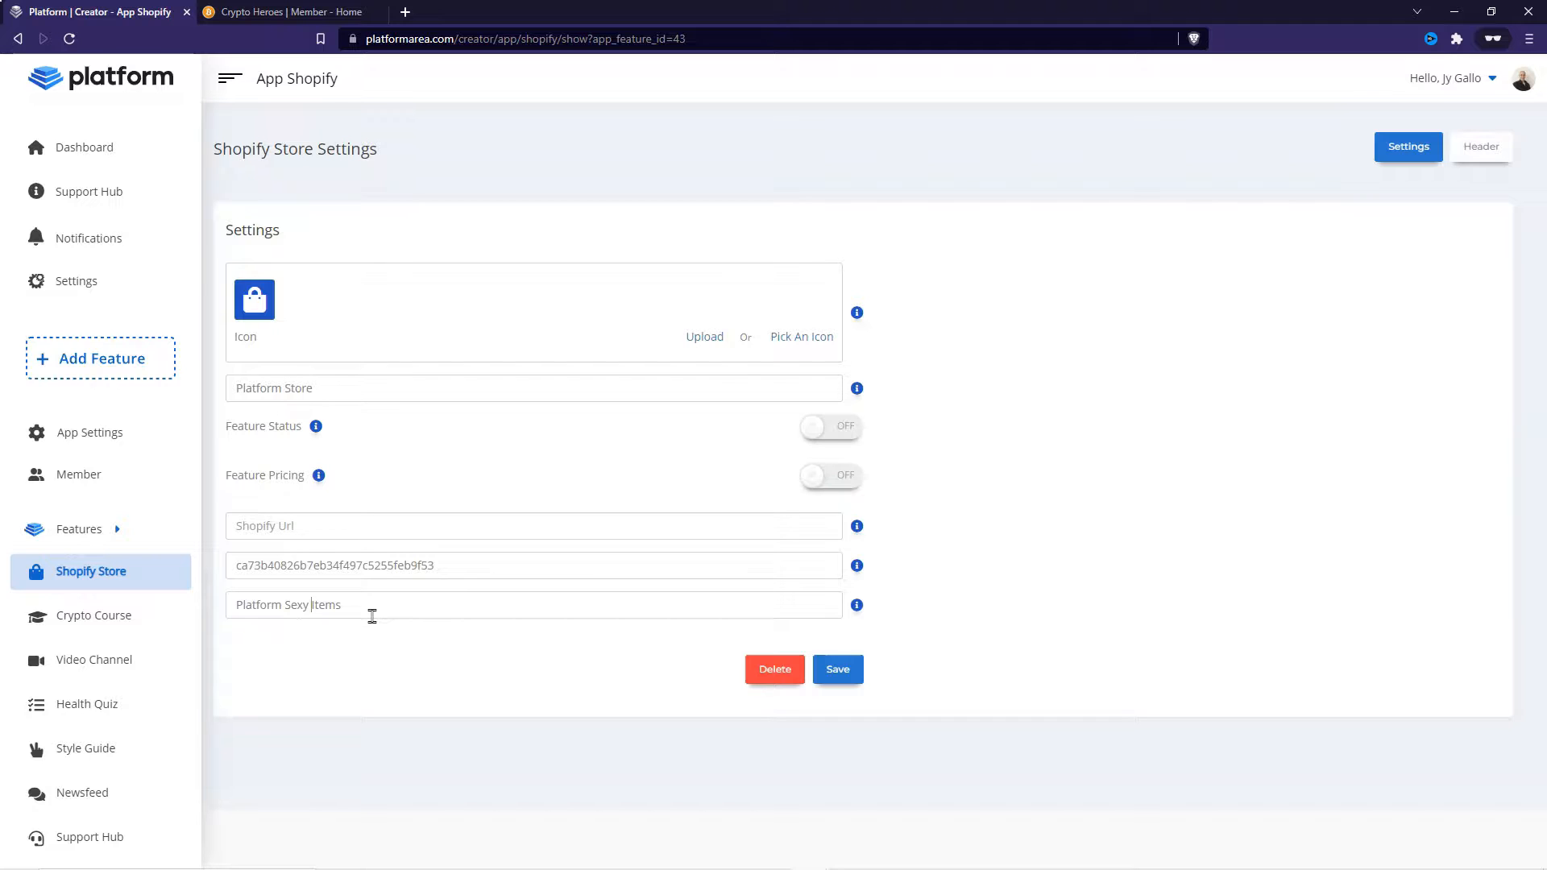
- Replace the spaces in the collection name with hyphens to read Platform-Sexy-Items
type("-")
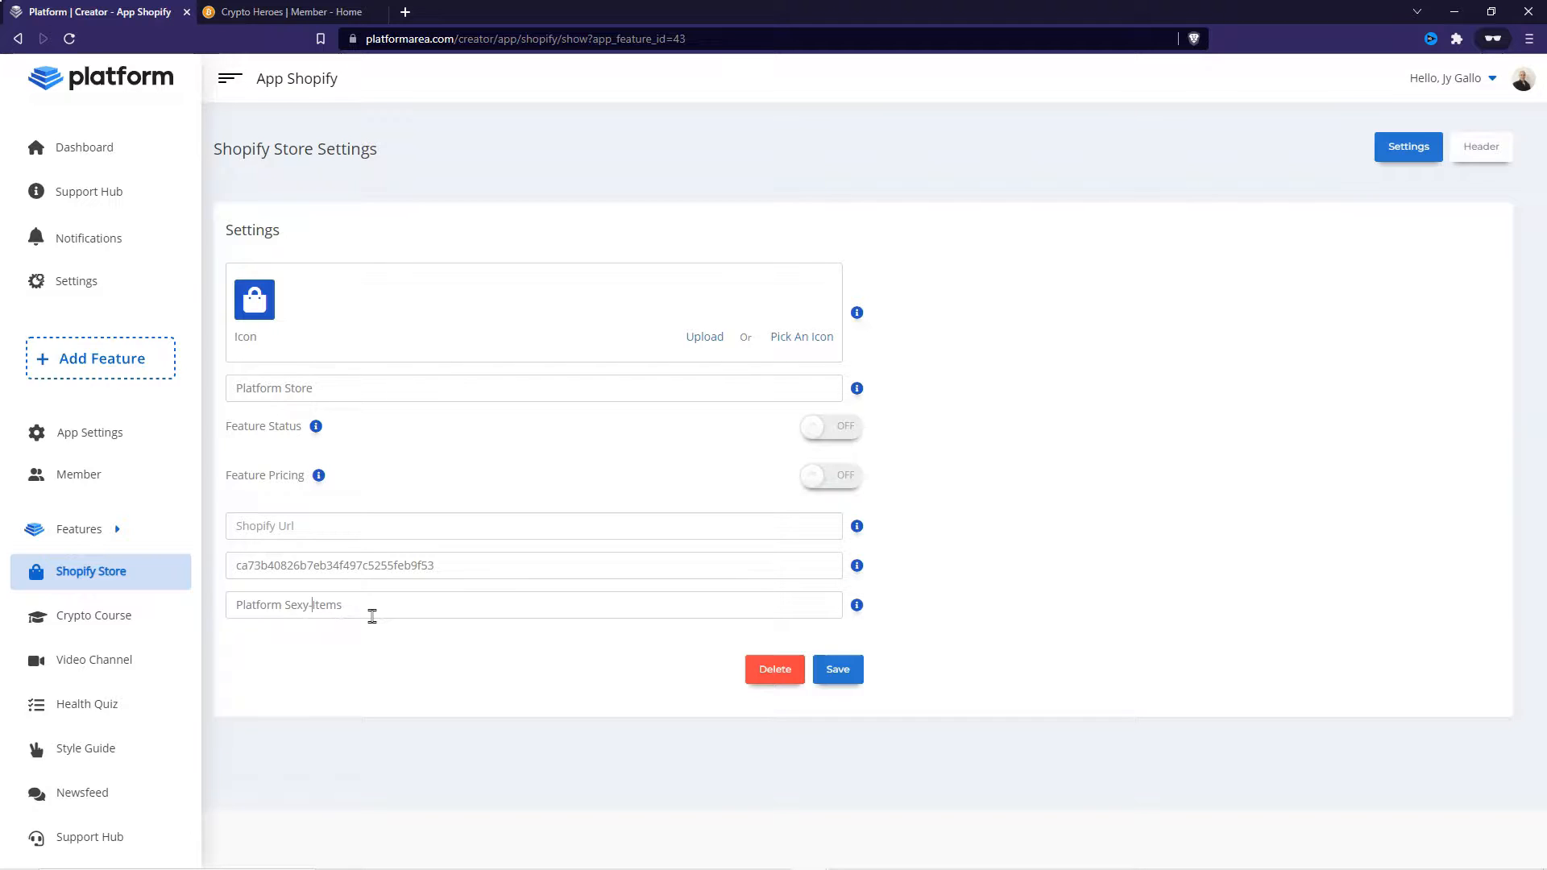
key("BackSpace")
type("-")
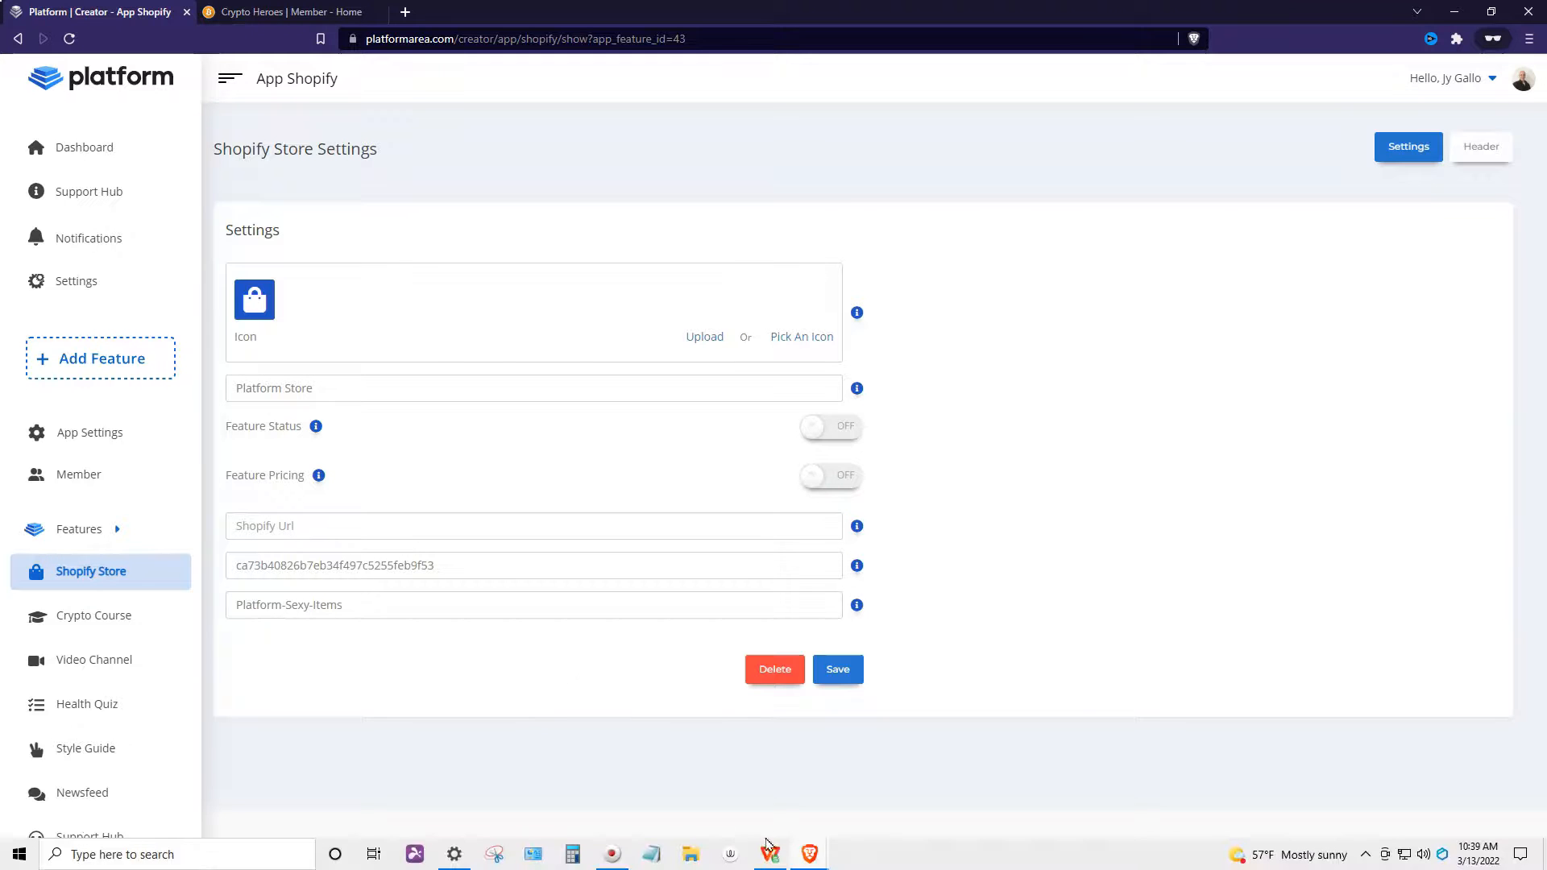
mouse_move(896, 868)
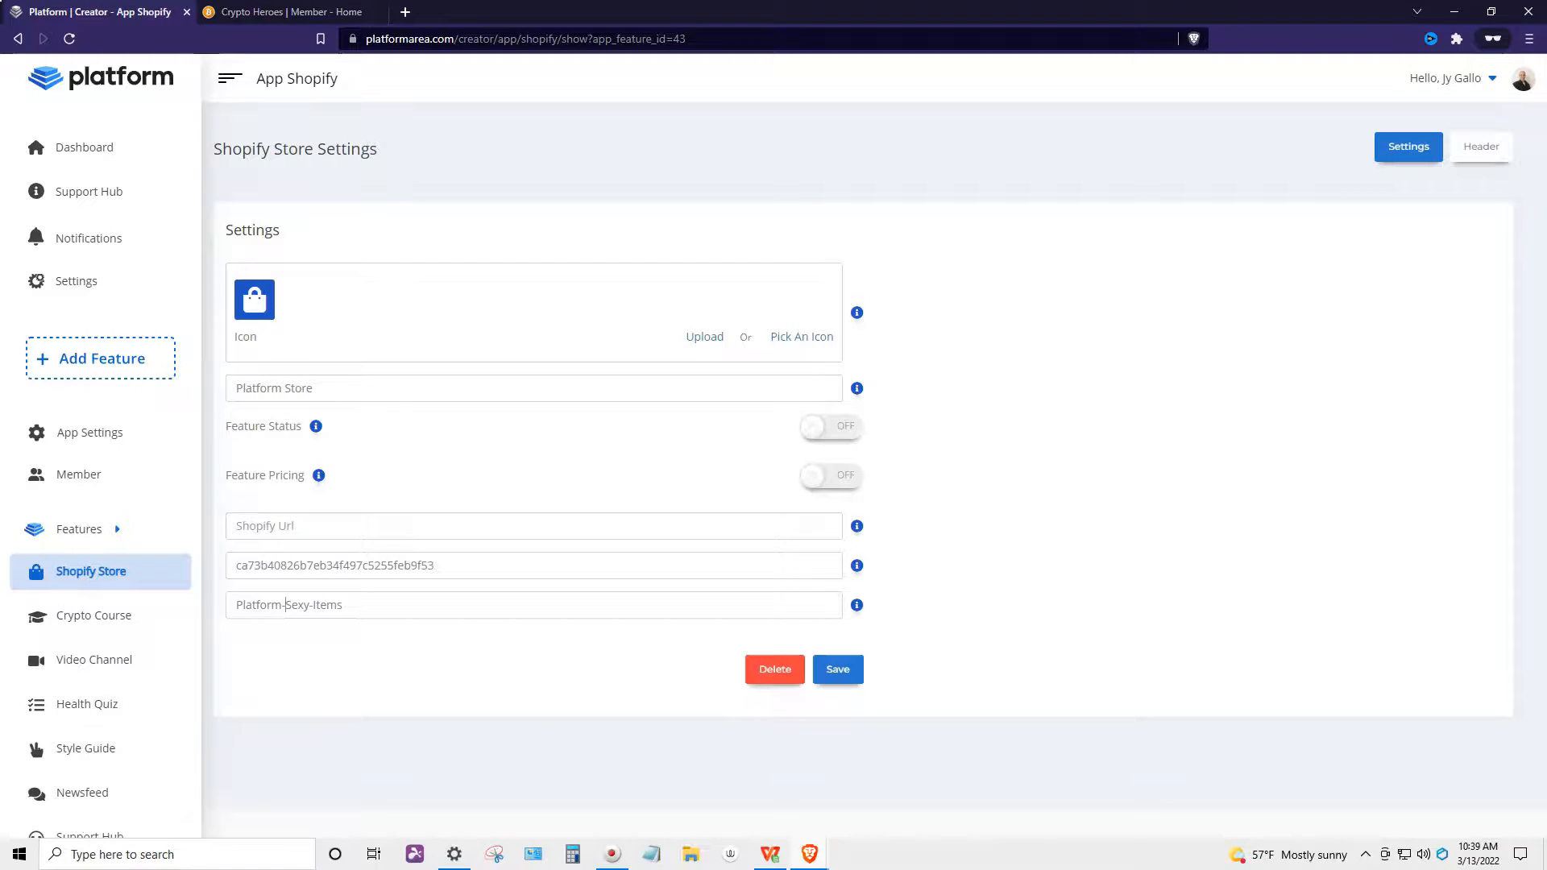
mouse_move(819, 860)
left_click(749, 797)
left_click(79, 477)
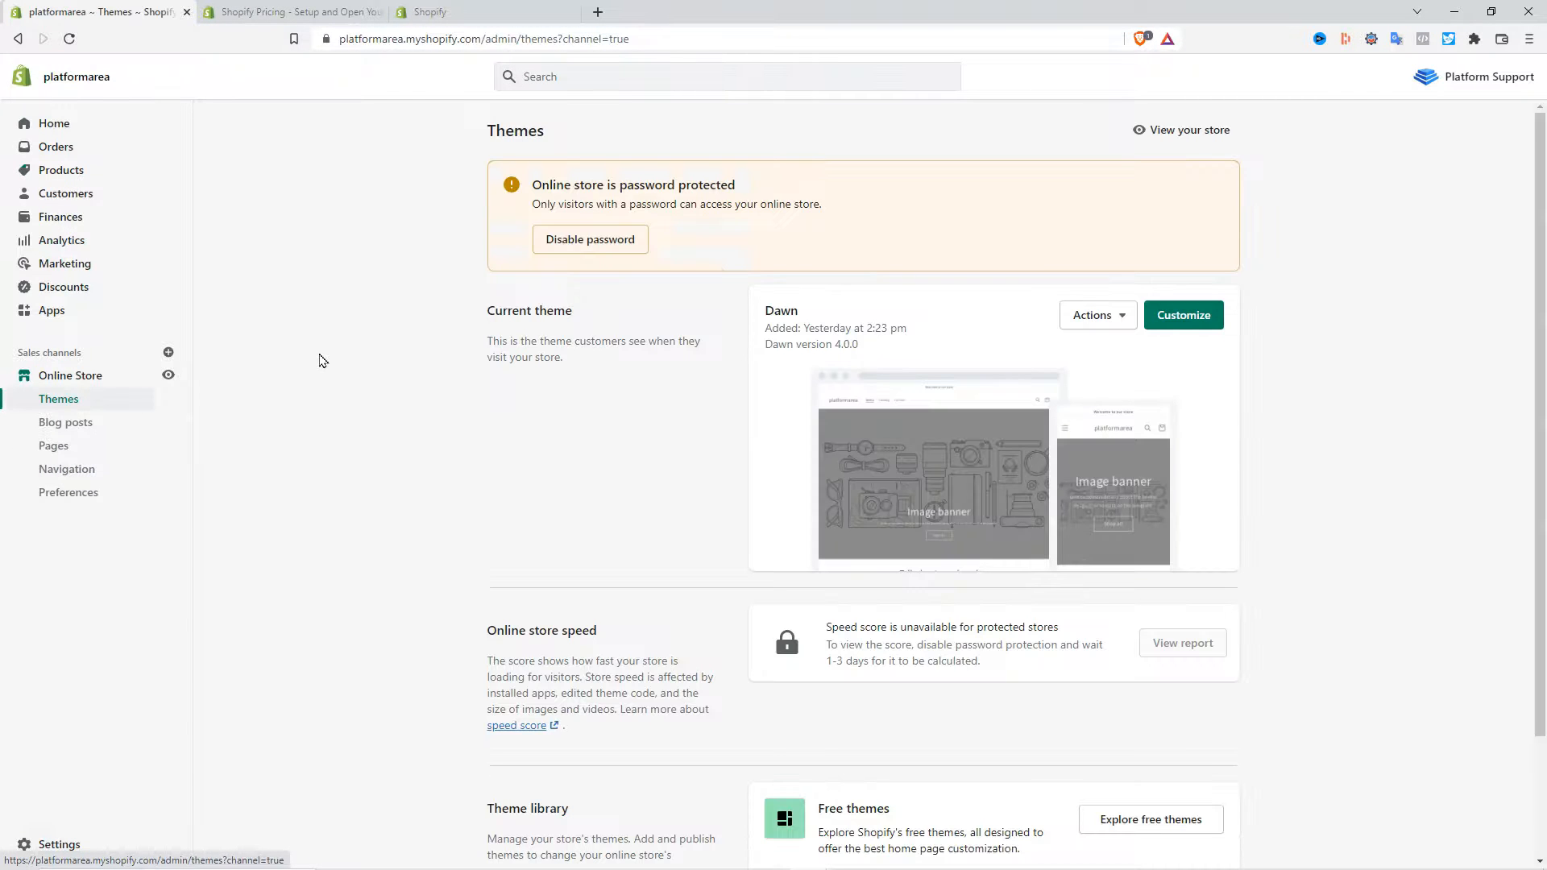
left_click(1196, 139)
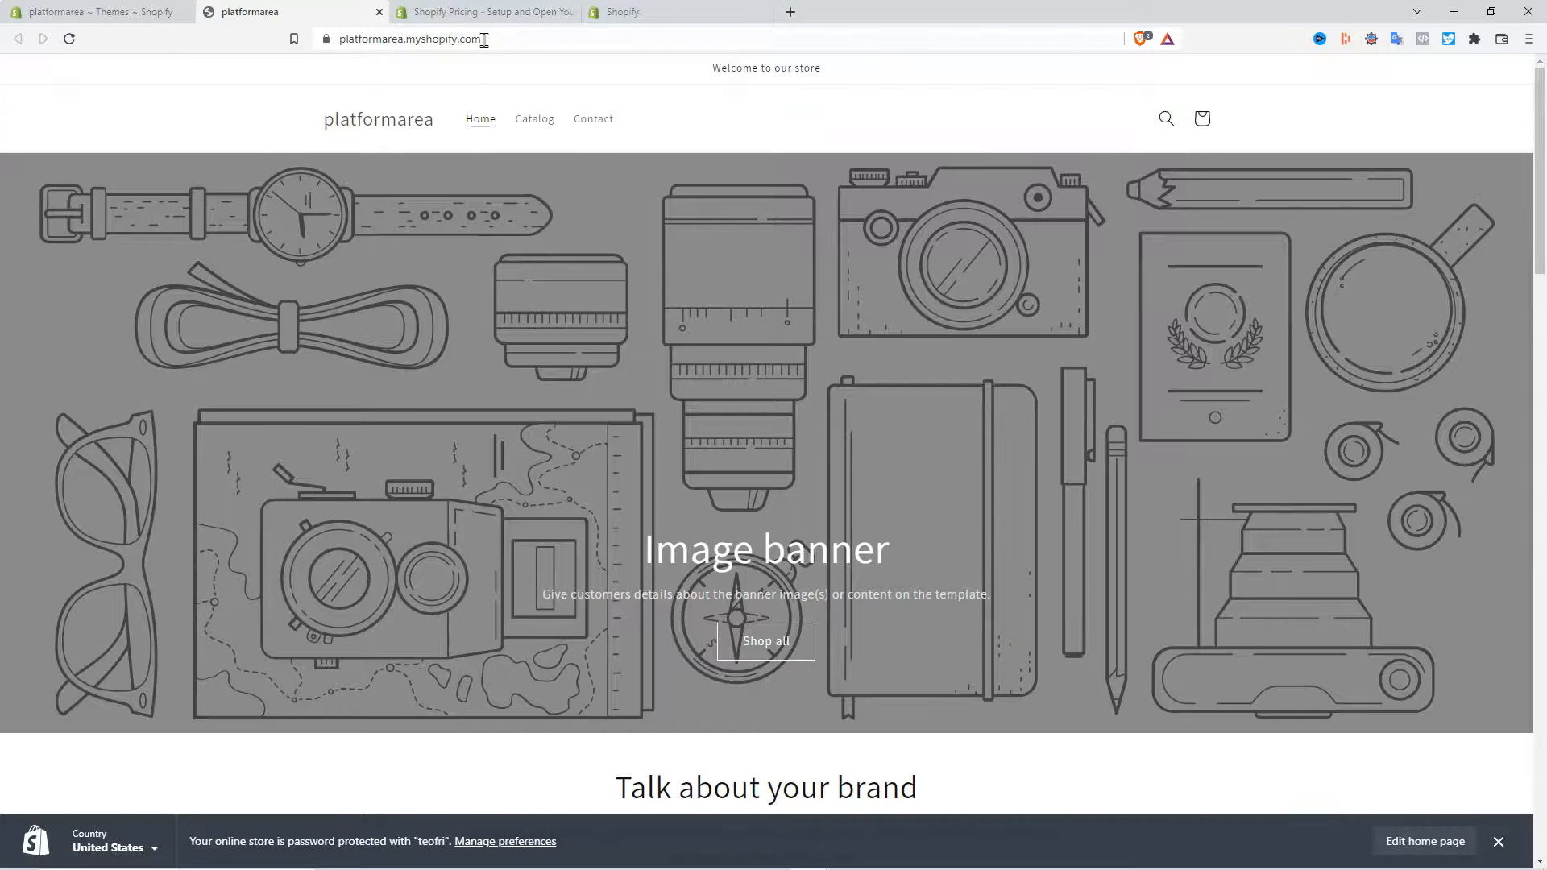
left_click(388, 38)
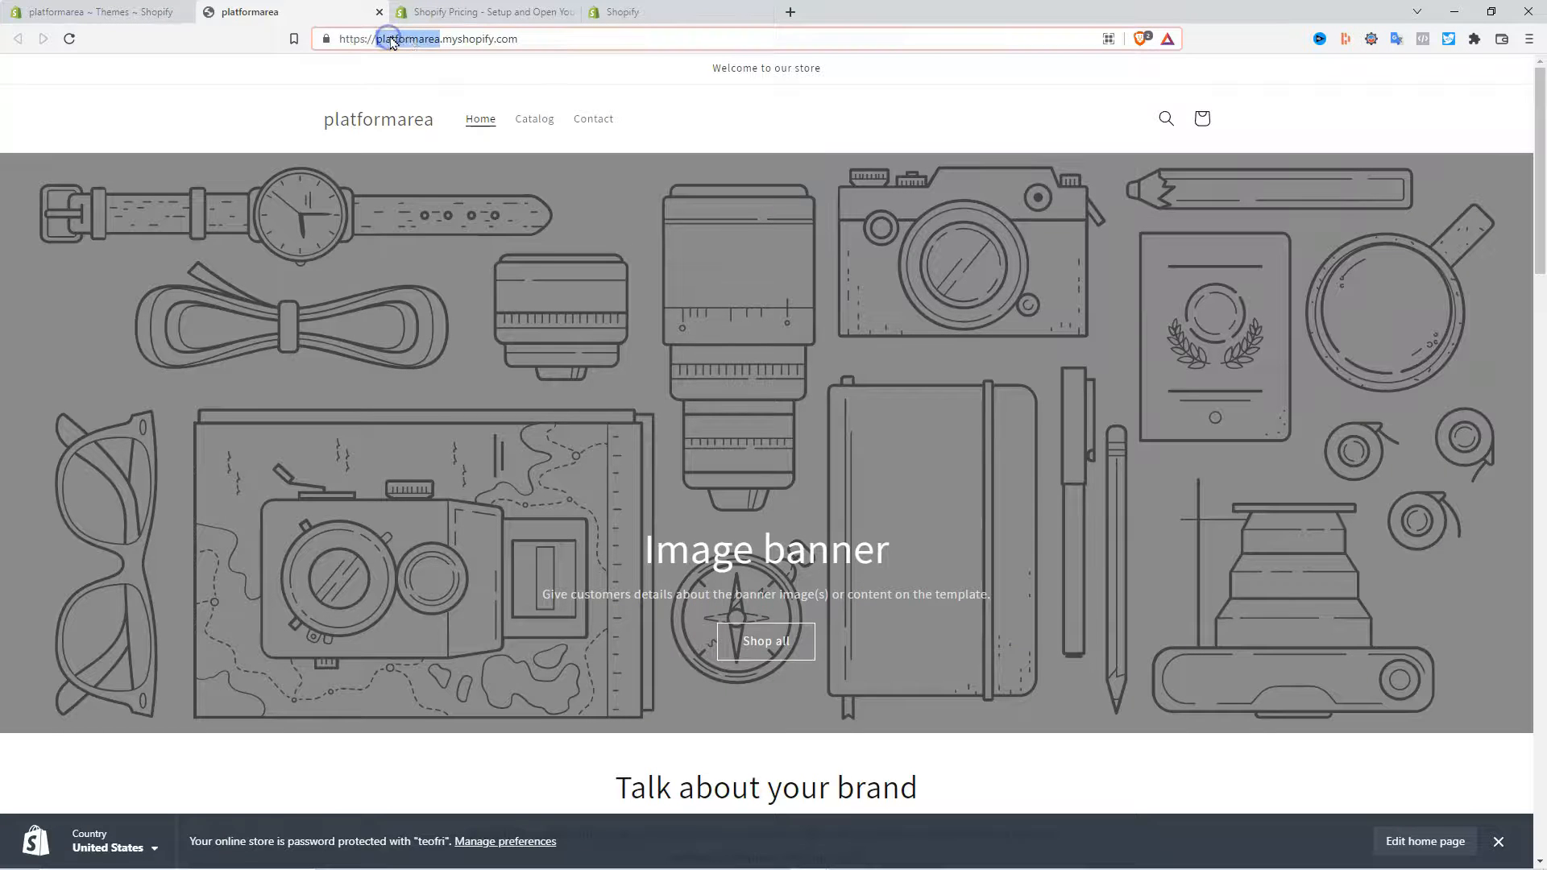
left_click_drag(518, 38, 326, 42)
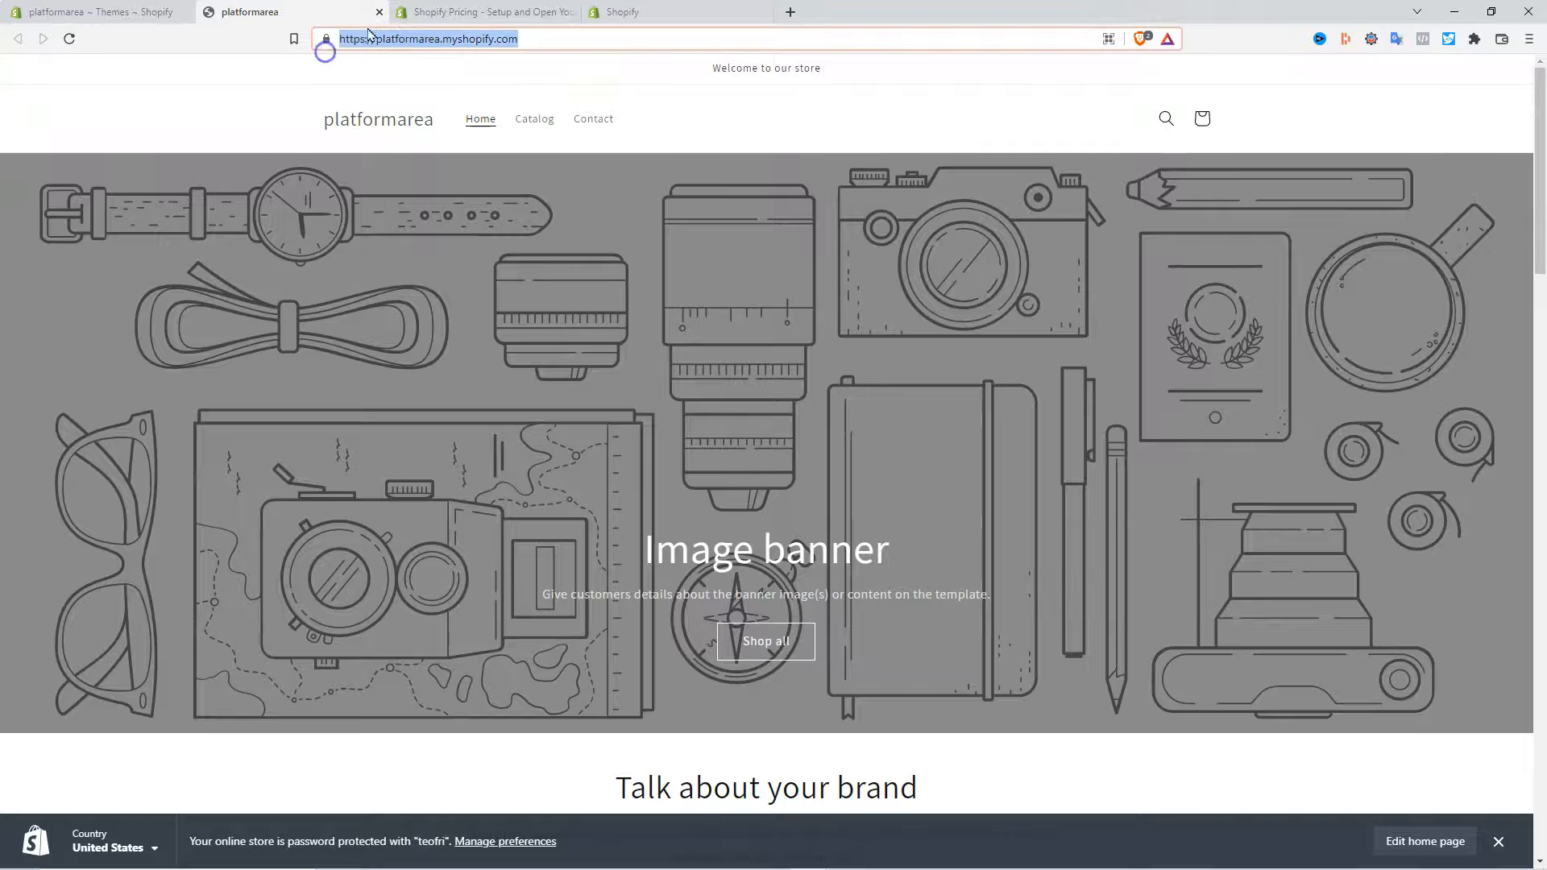
right_click(425, 40)
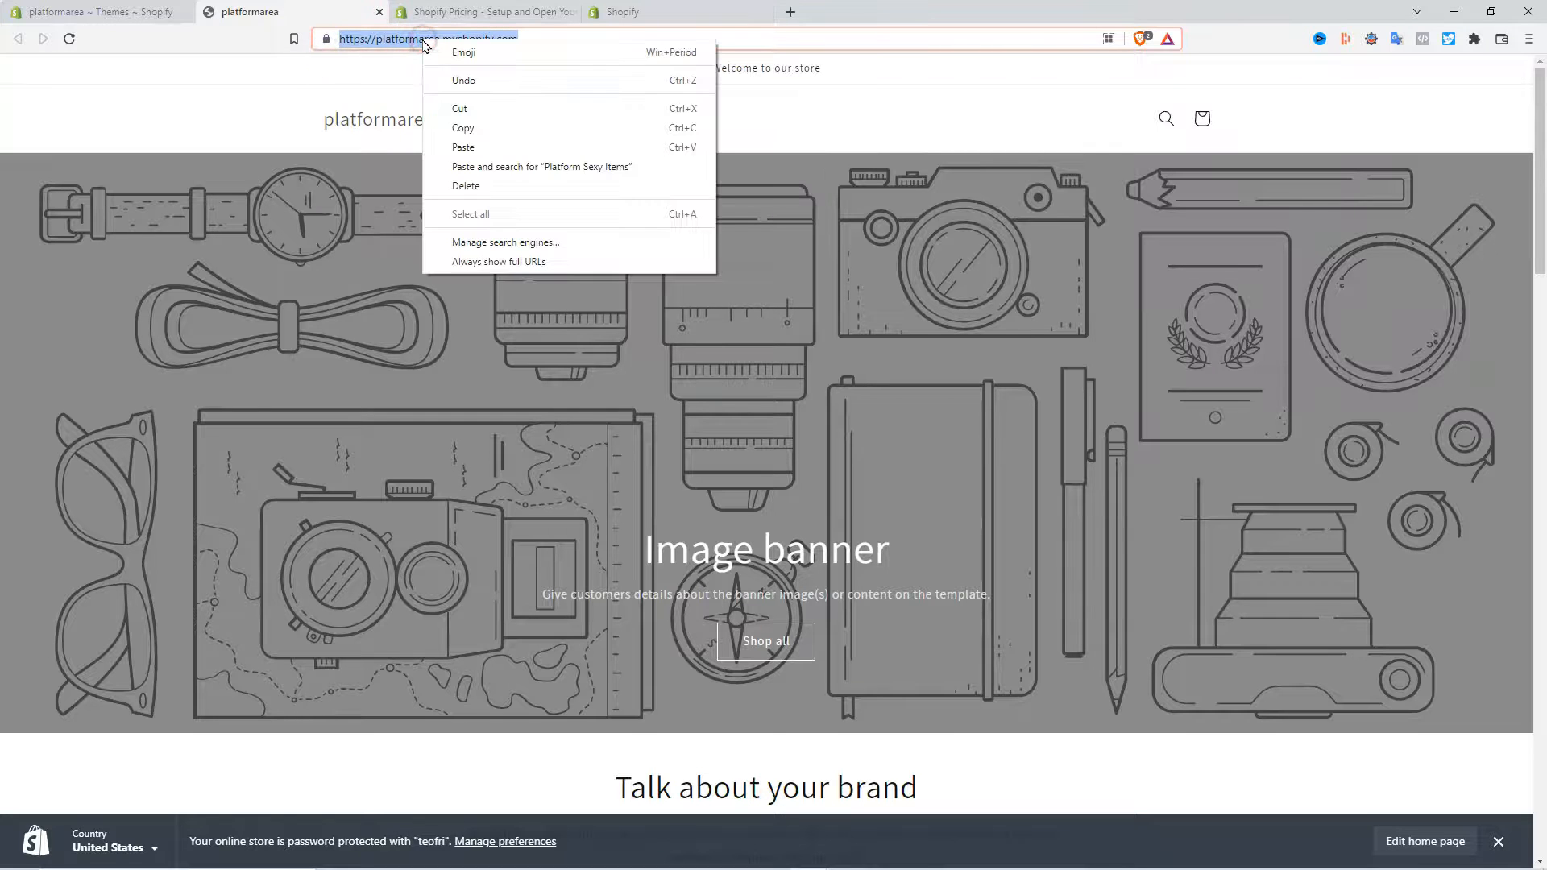
left_click(481, 129)
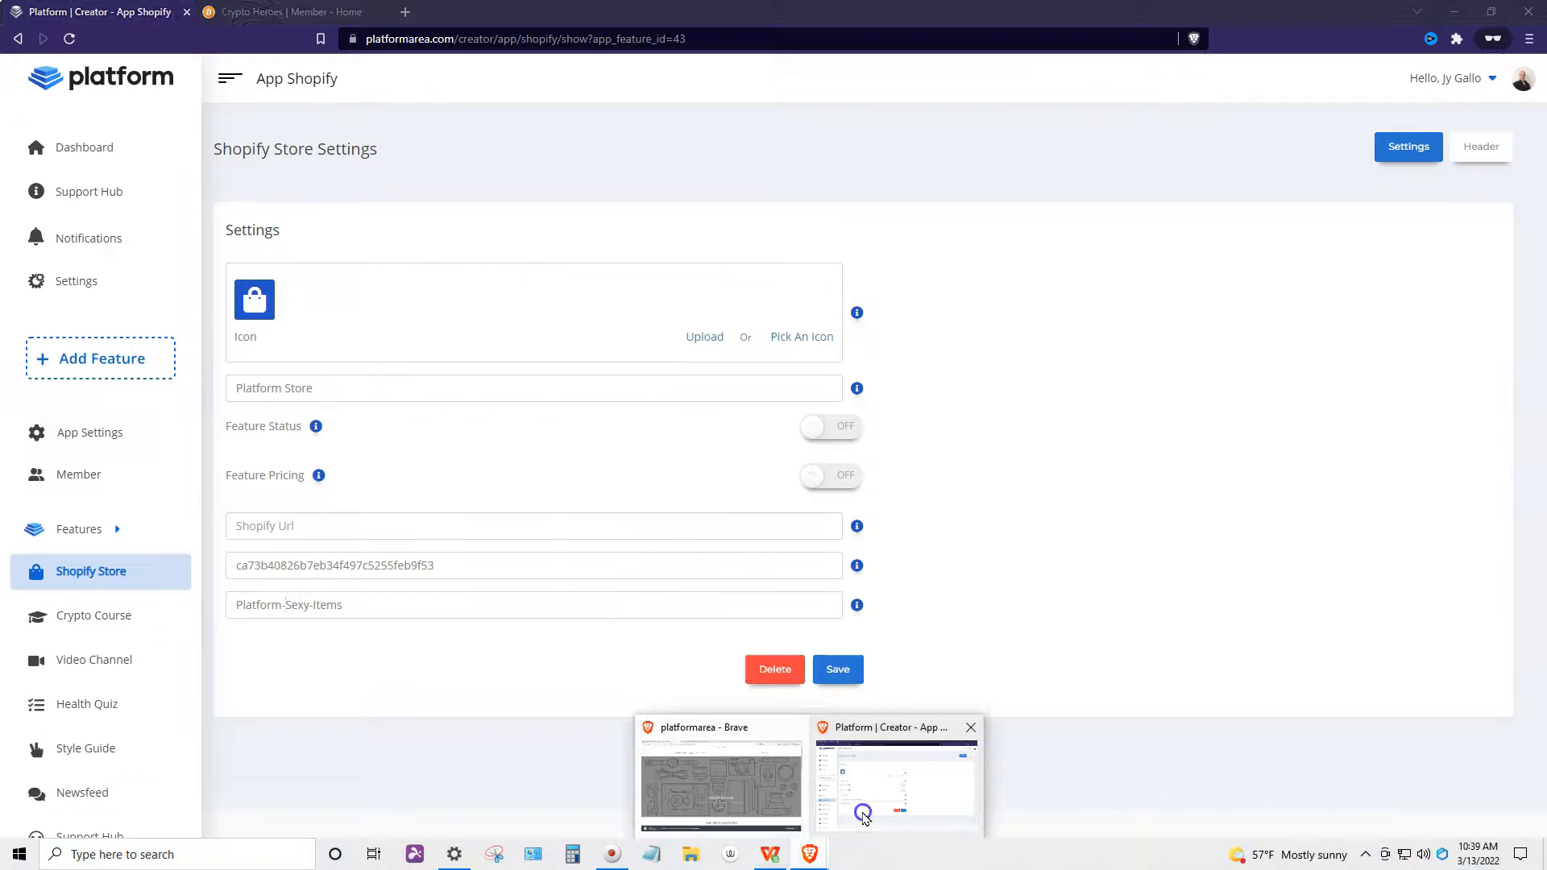
- Paste the store address into the Shopify Url field and save the feature settings
left_click(861, 814)
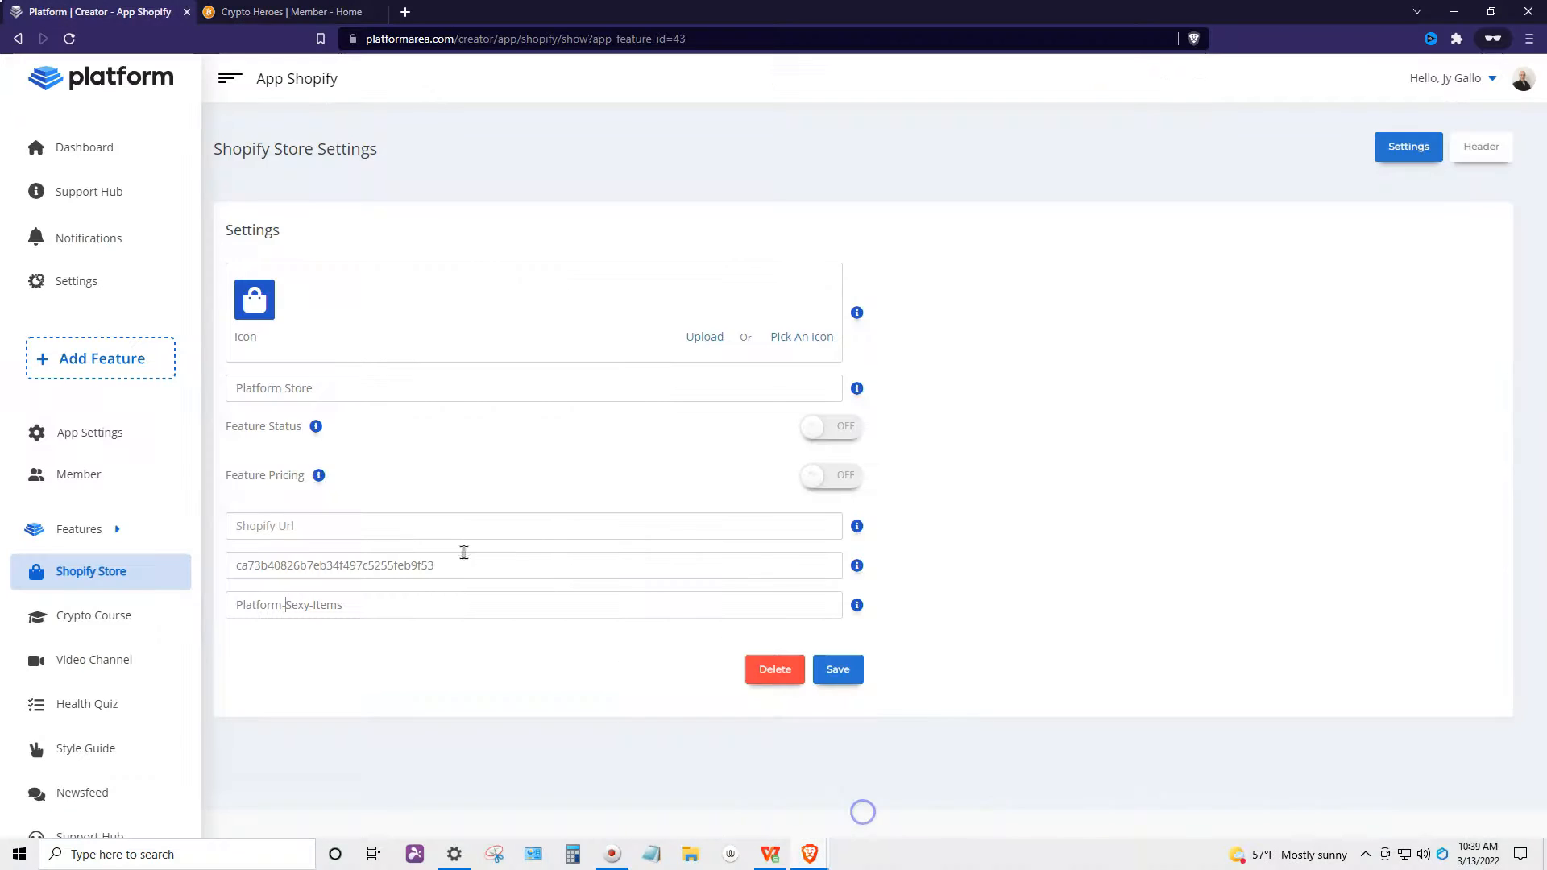
left_click(375, 529)
key("ctrl+v")
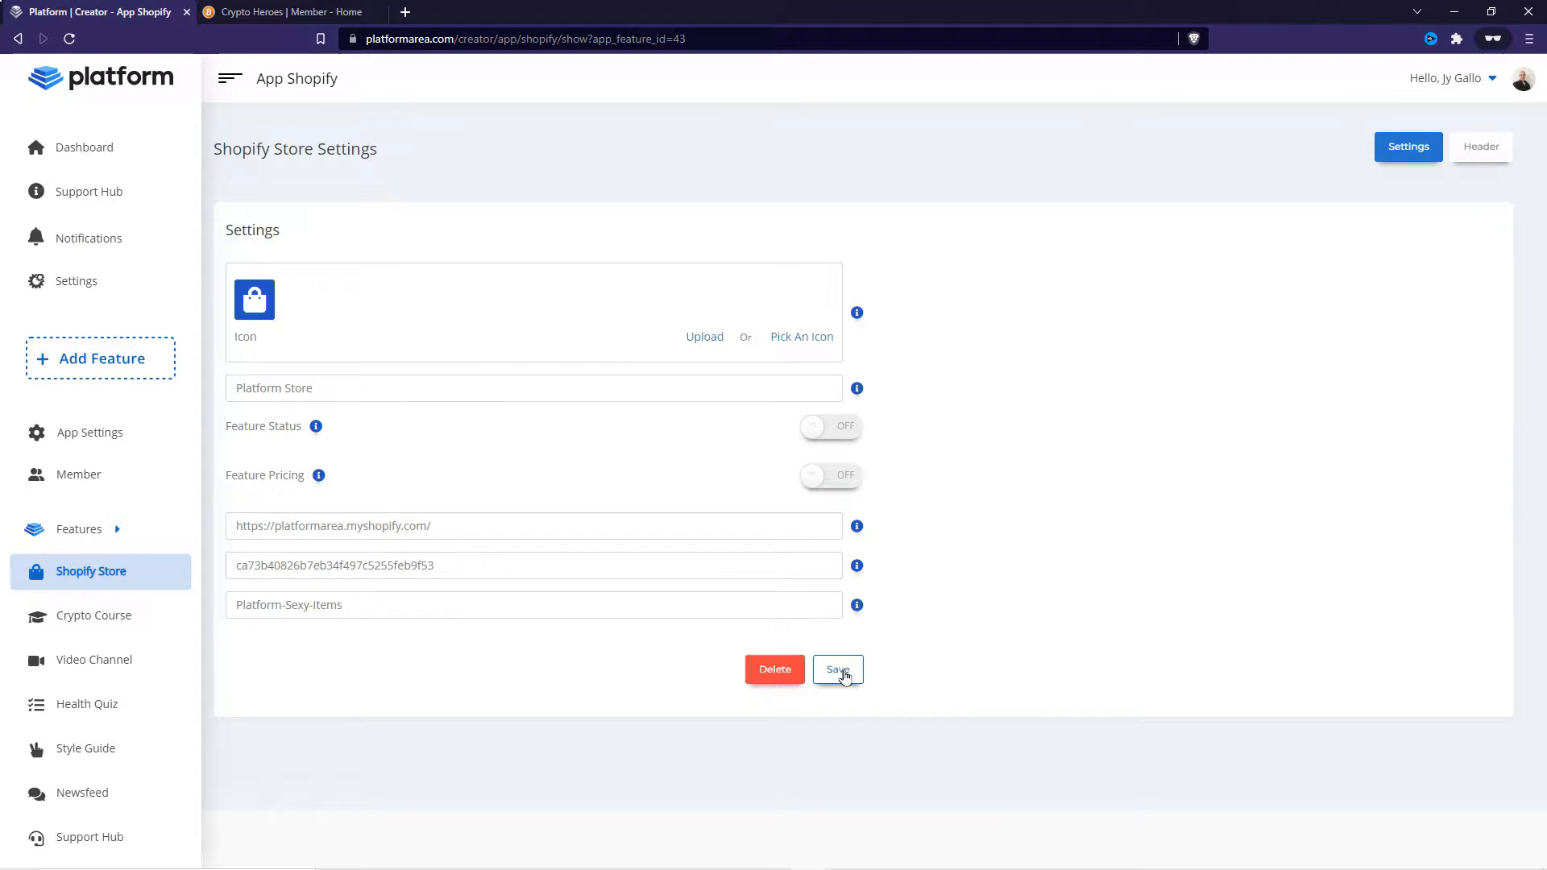
left_click(839, 671)
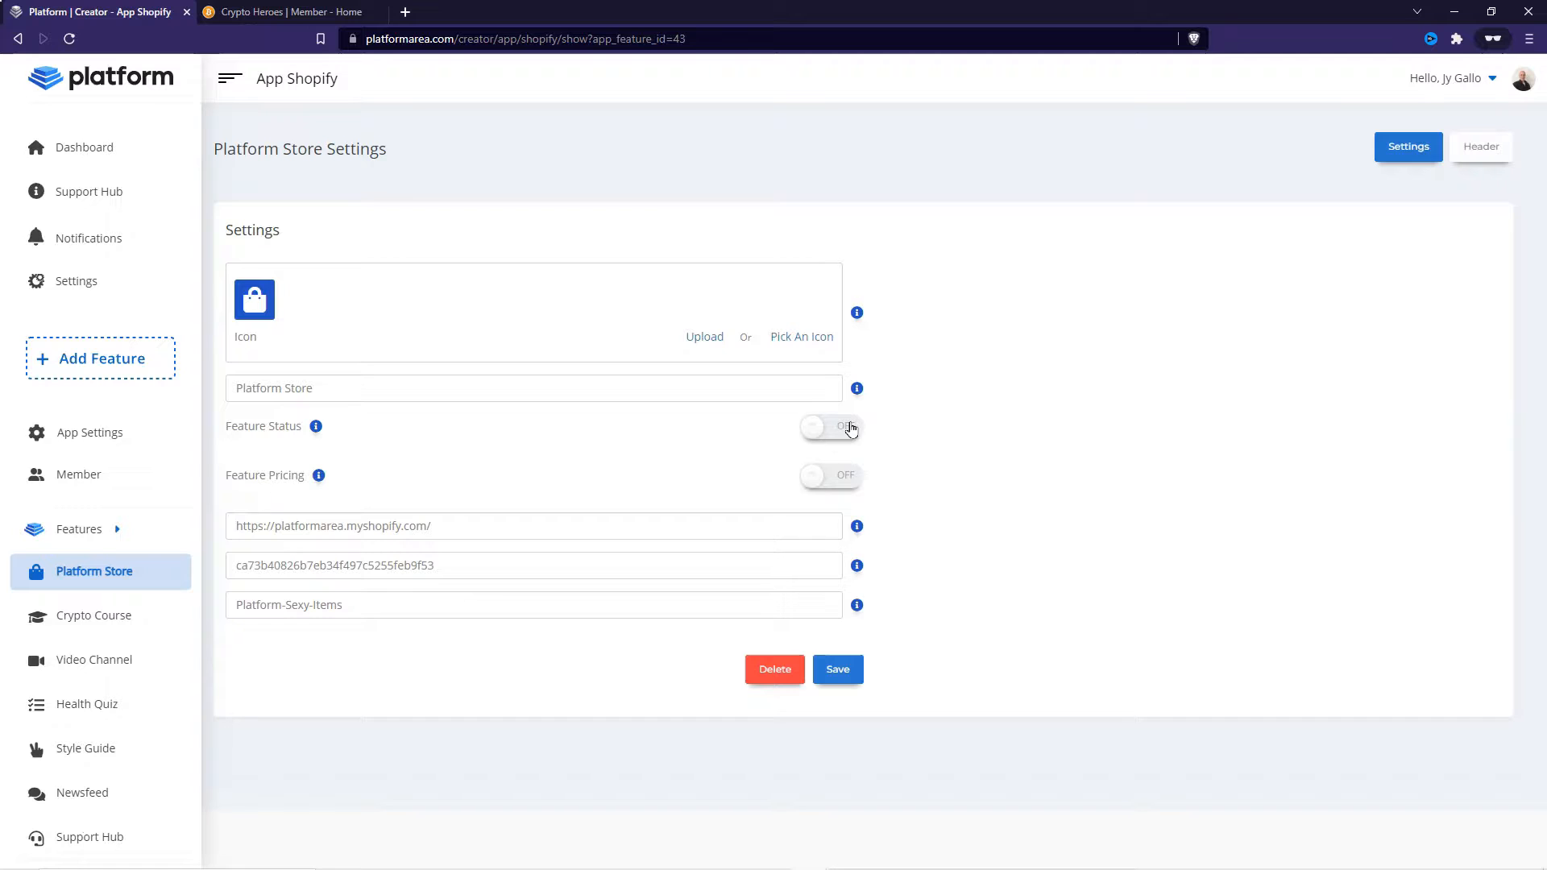
- Switch the Platform Store feature status on and save the settings
left_click(805, 421)
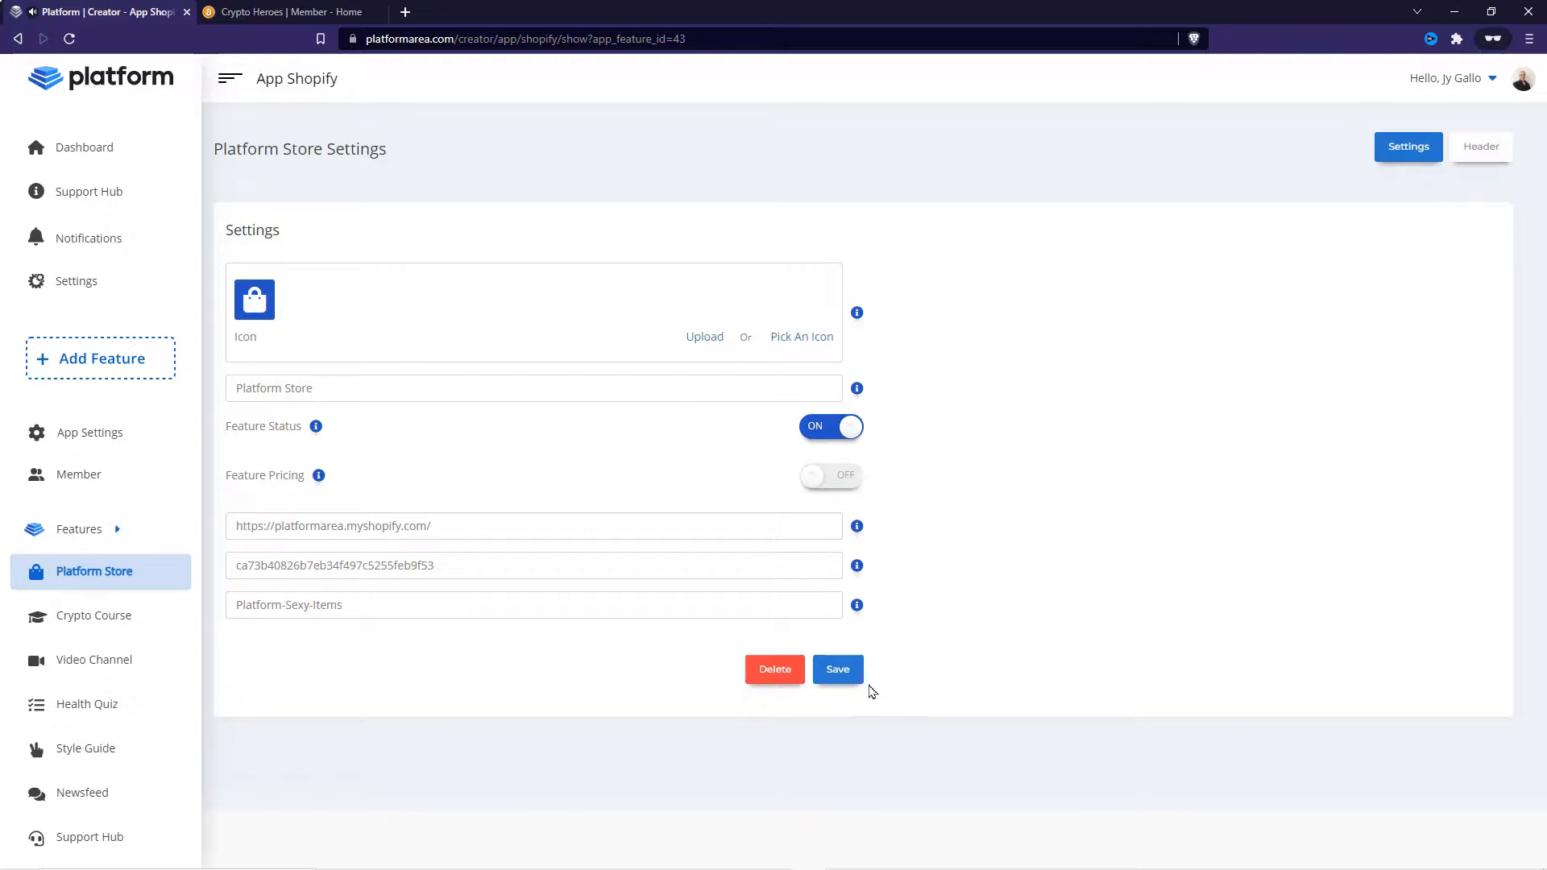
left_click(839, 670)
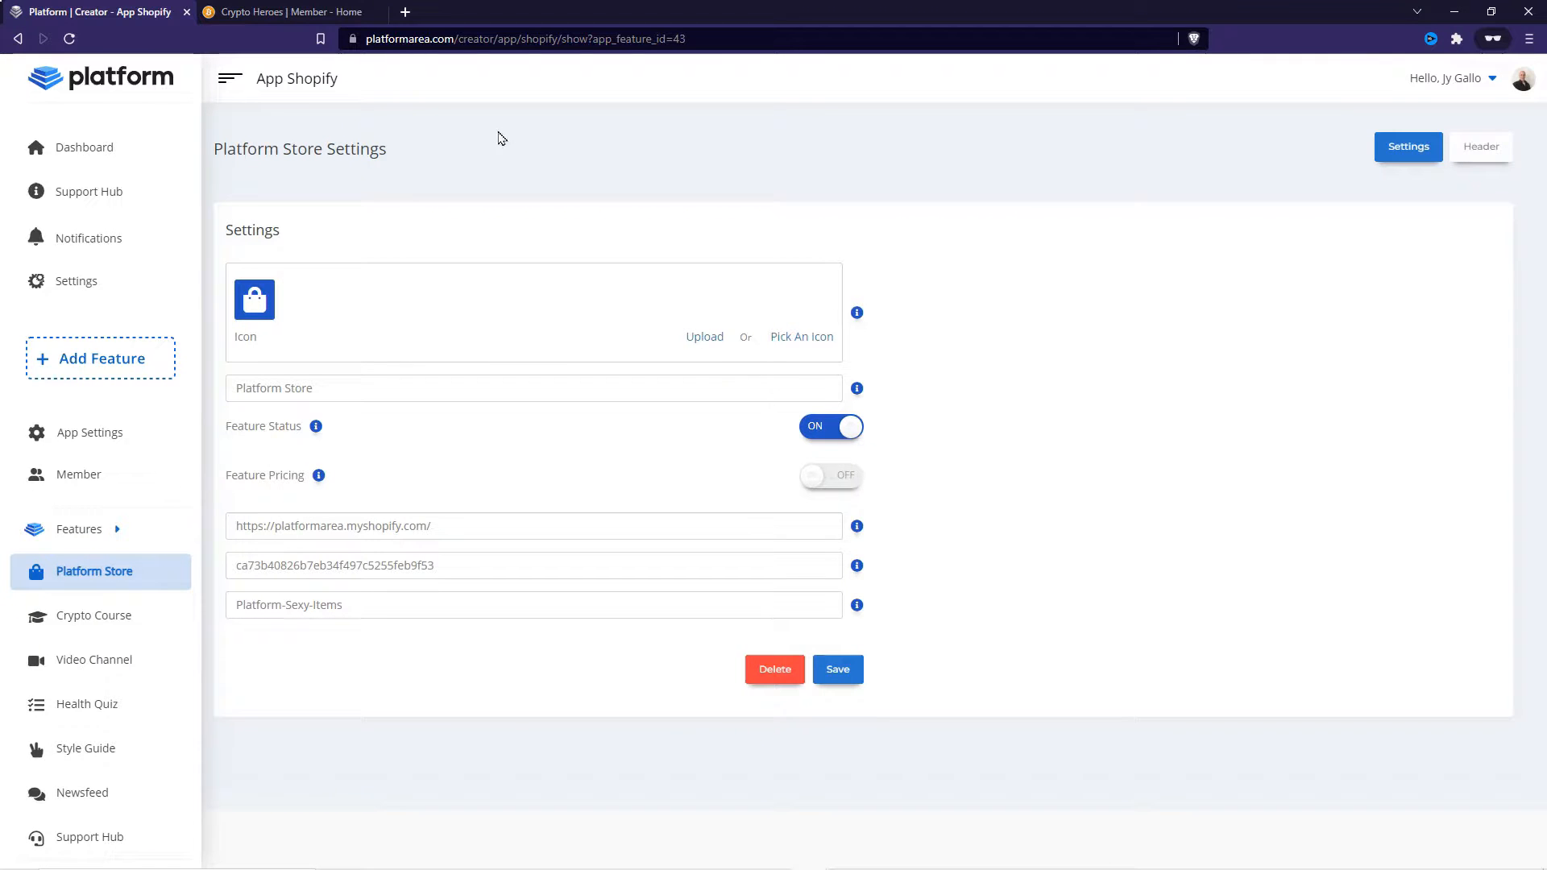
- Reload the member app and open its Platform Store page to check the products and shopping cart
left_click(286, 12)
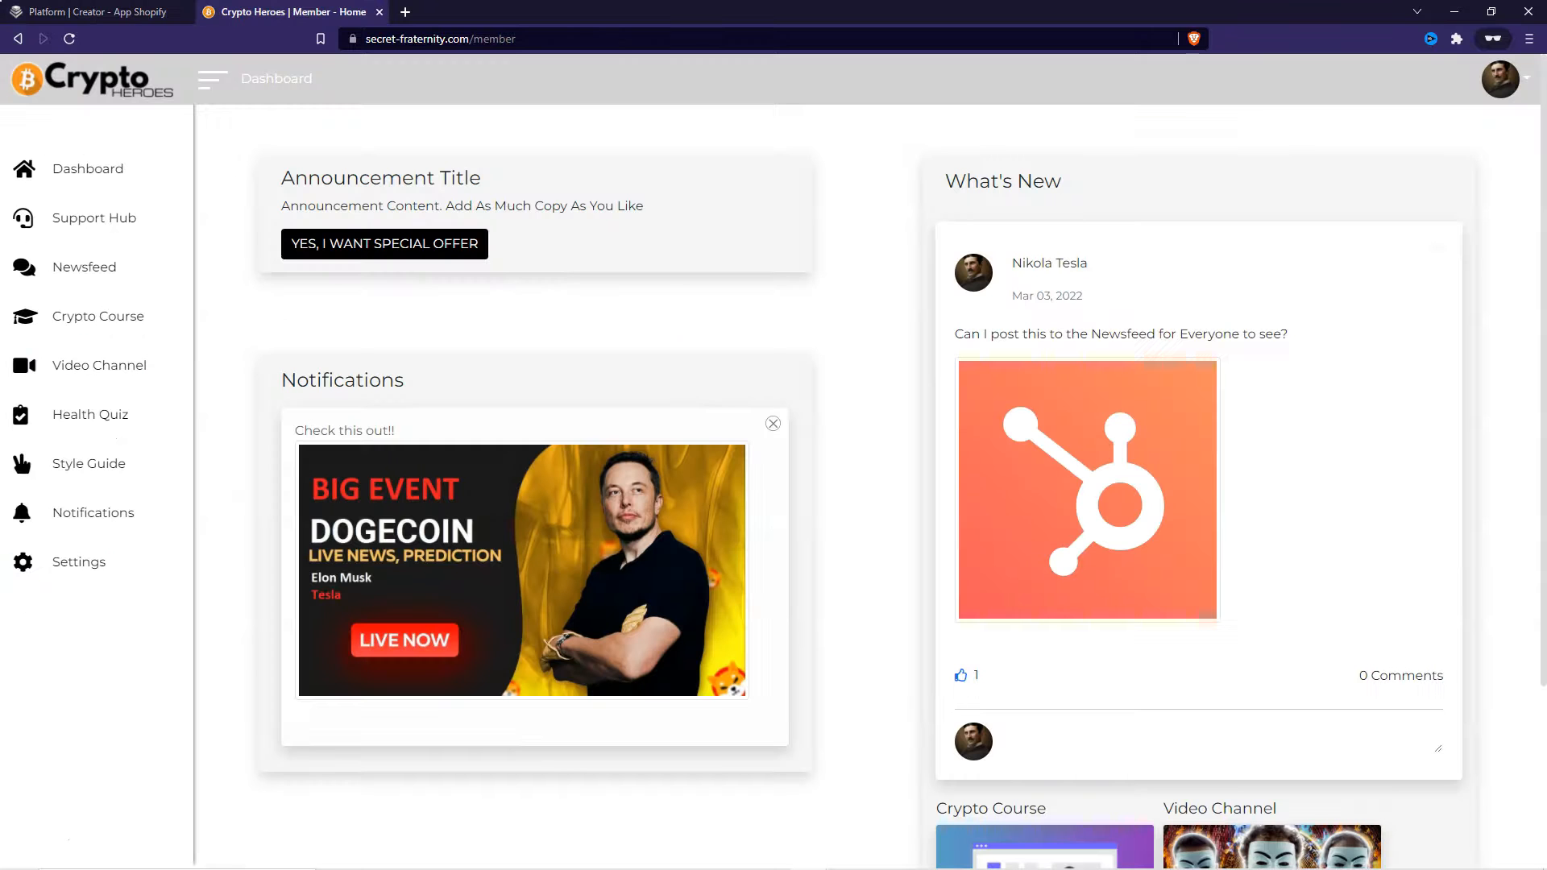
left_click(69, 39)
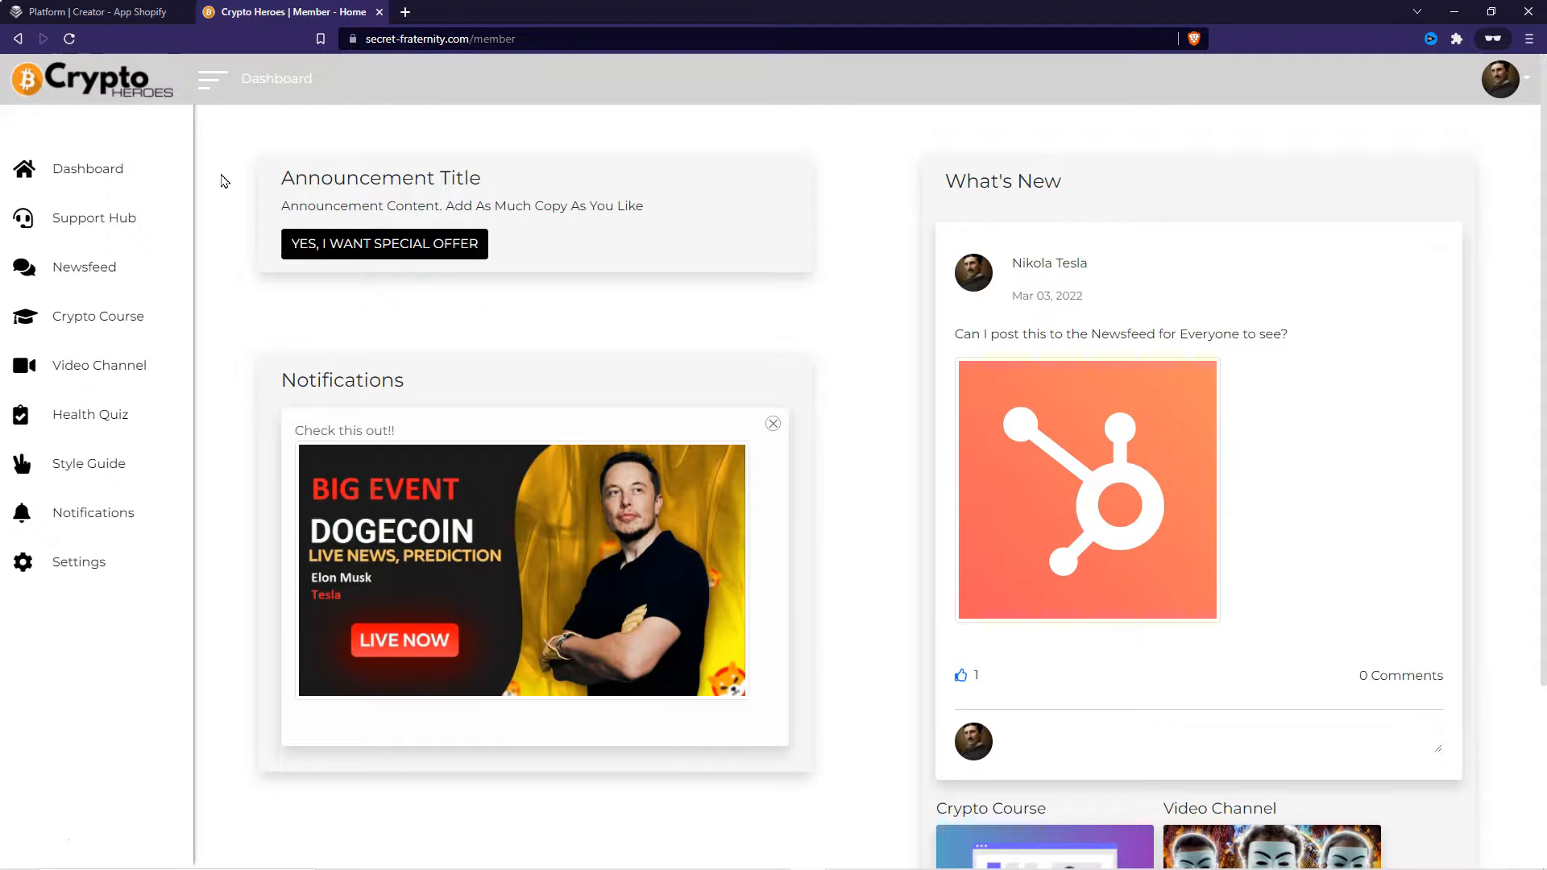
left_click(69, 39)
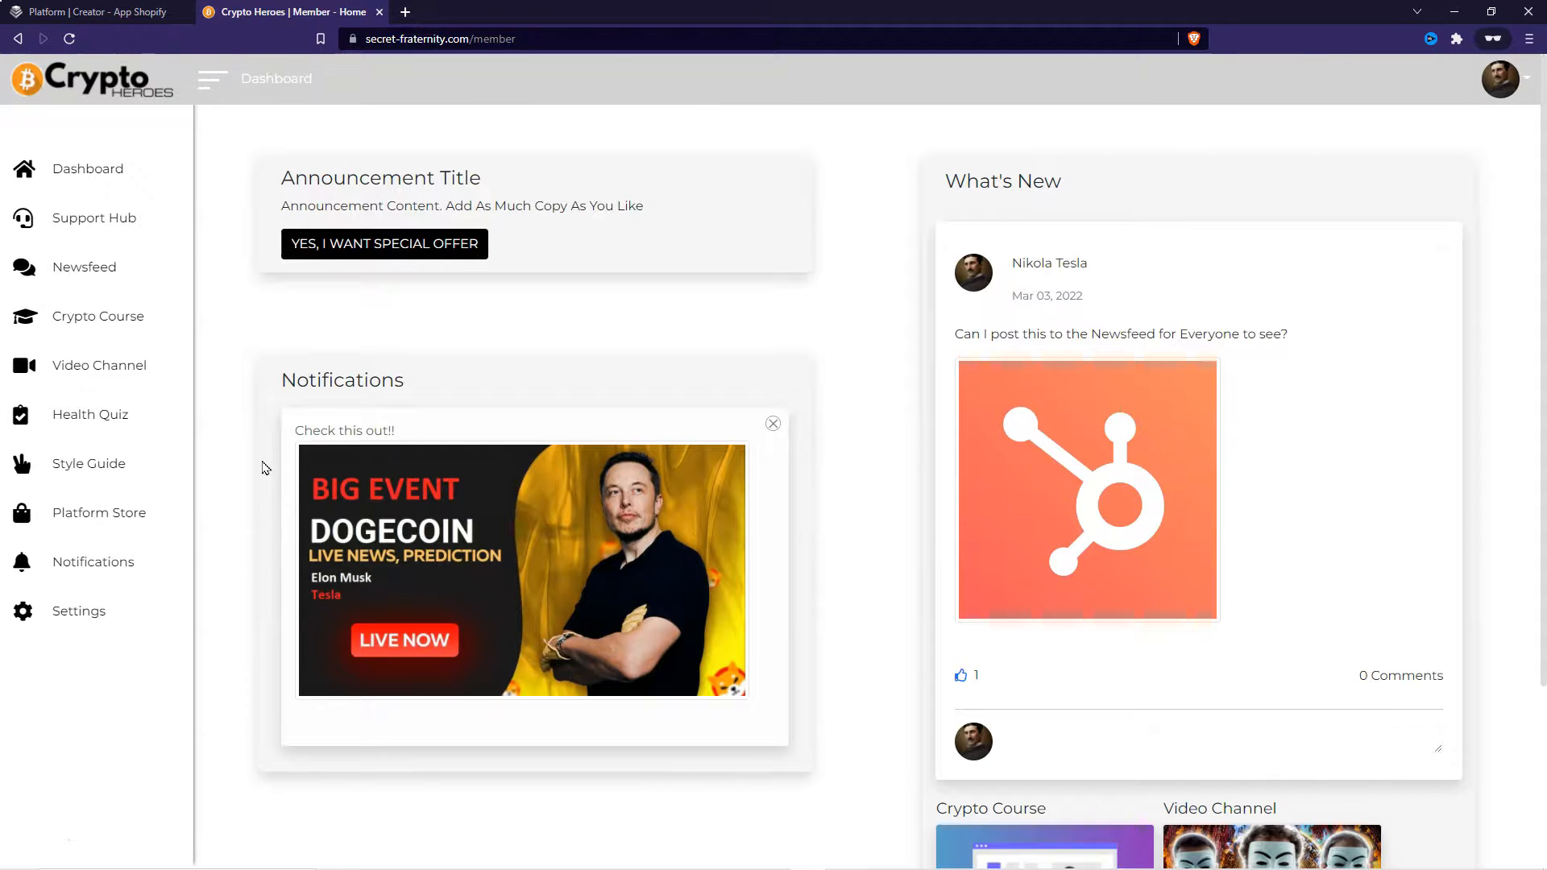
left_click(117, 517)
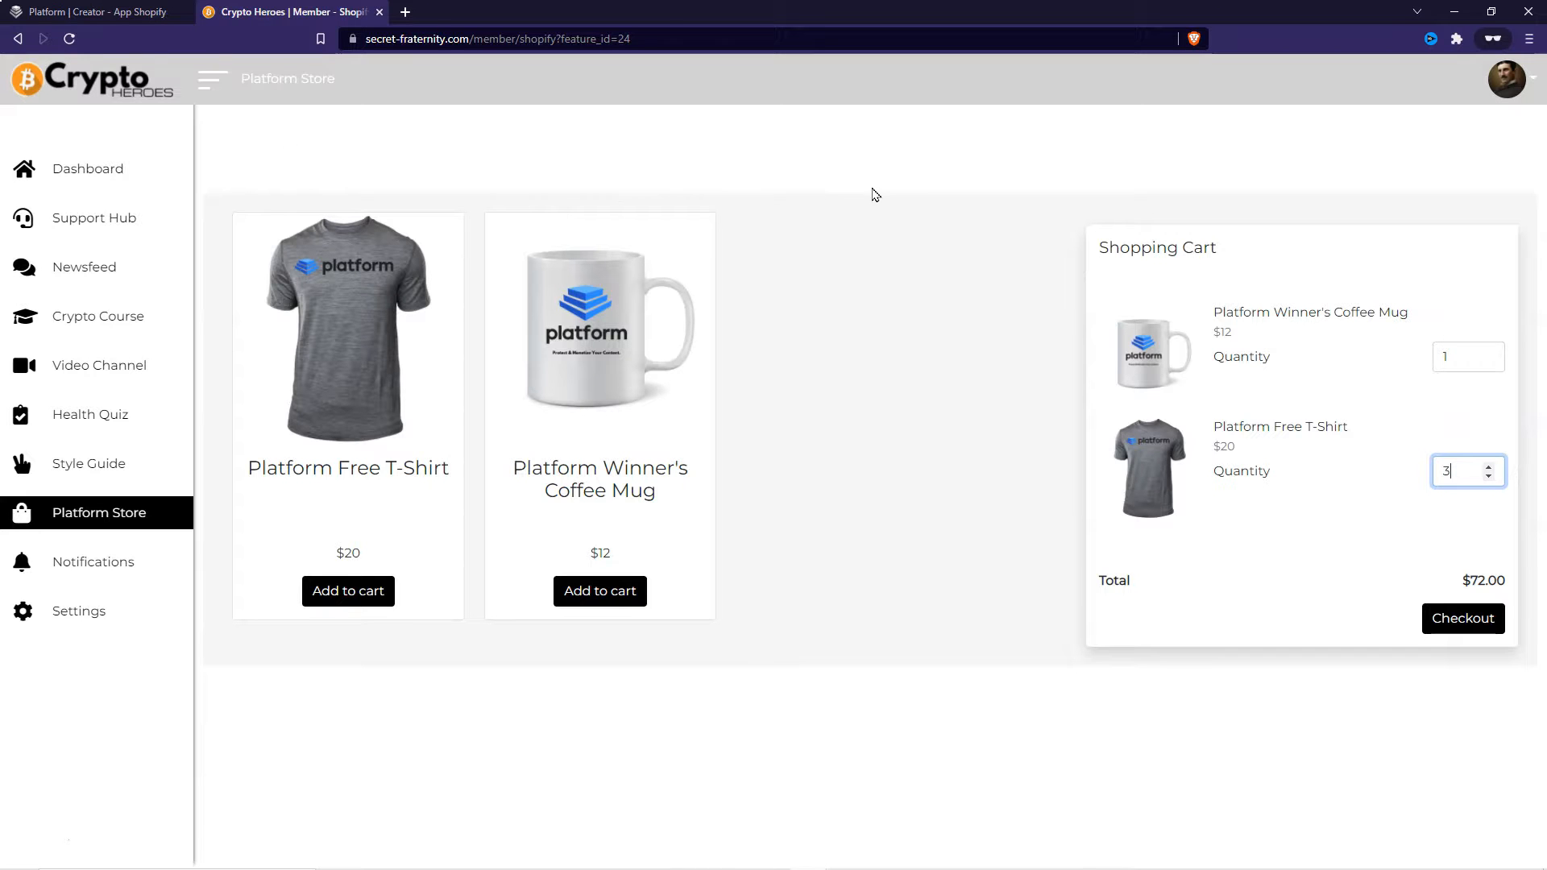
left_click(97, 13)
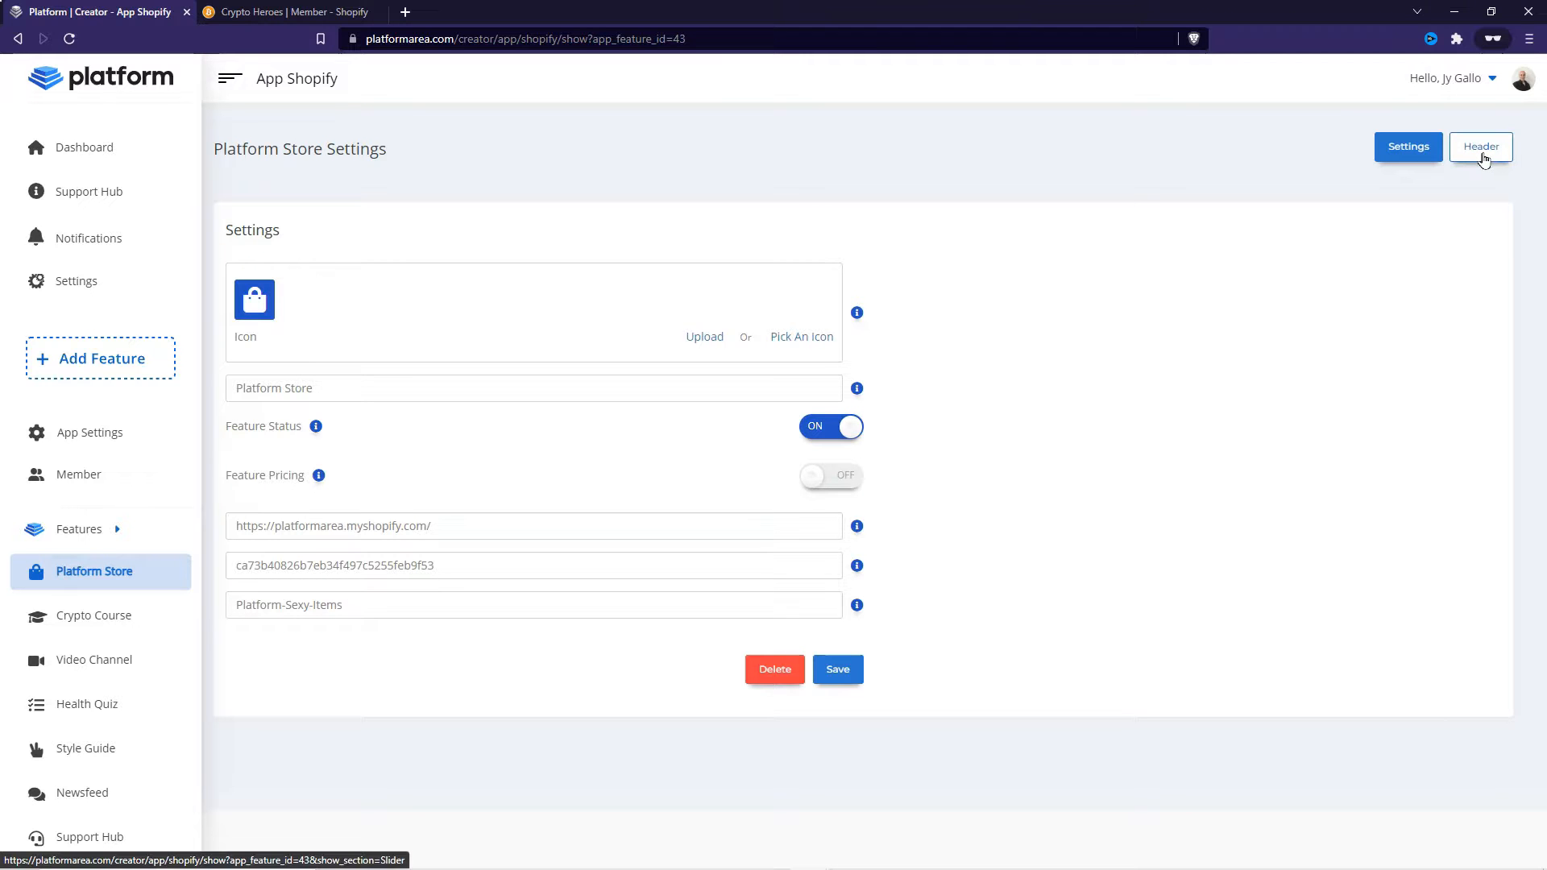
key("ctrl+Tab")
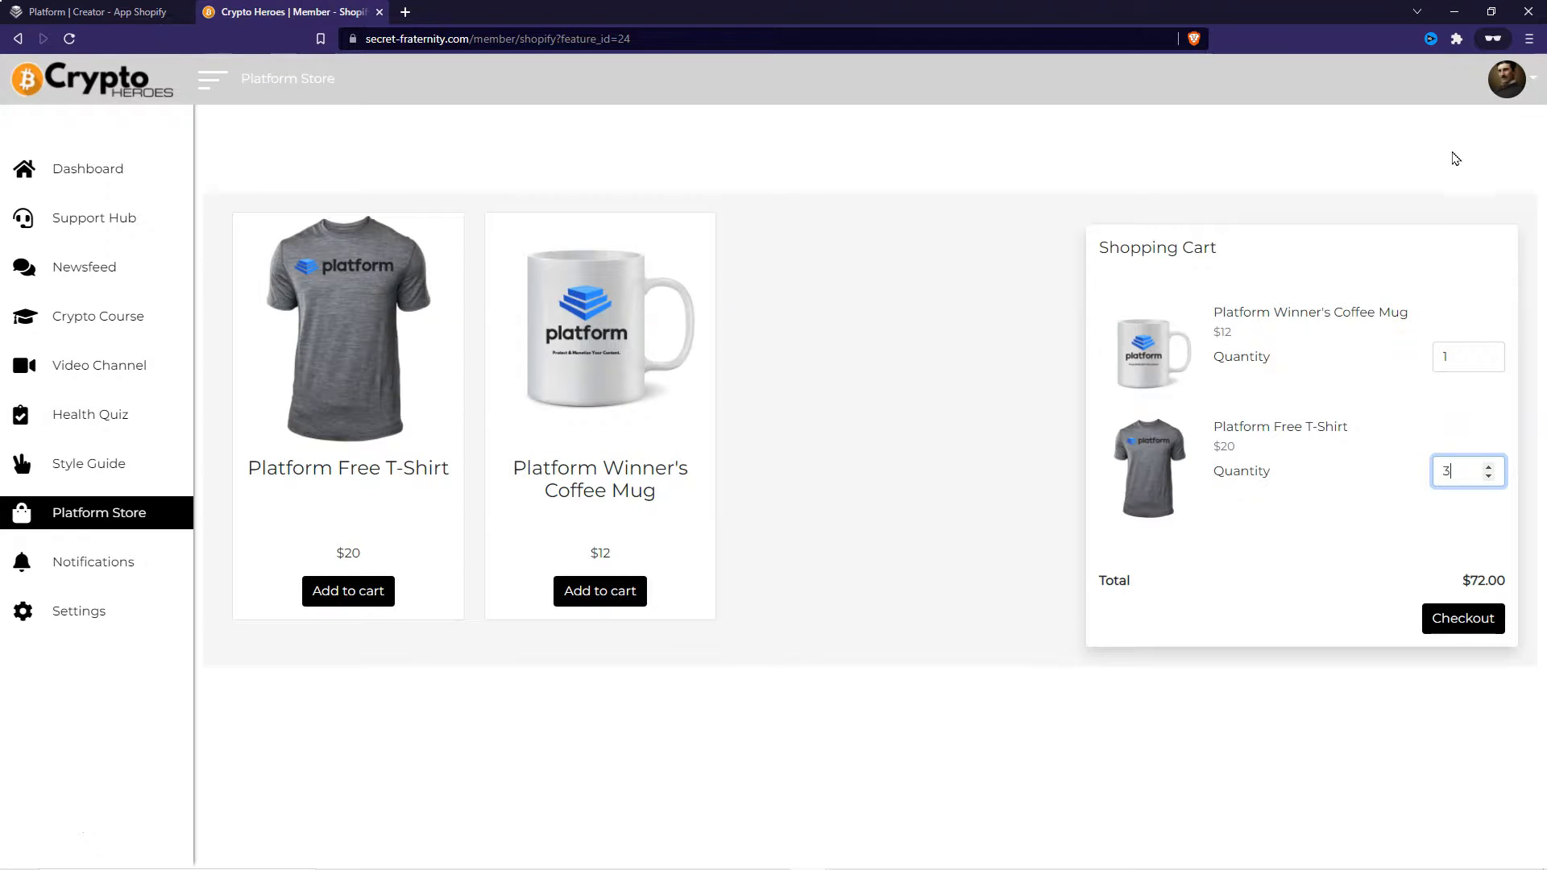
left_click(97, 12)
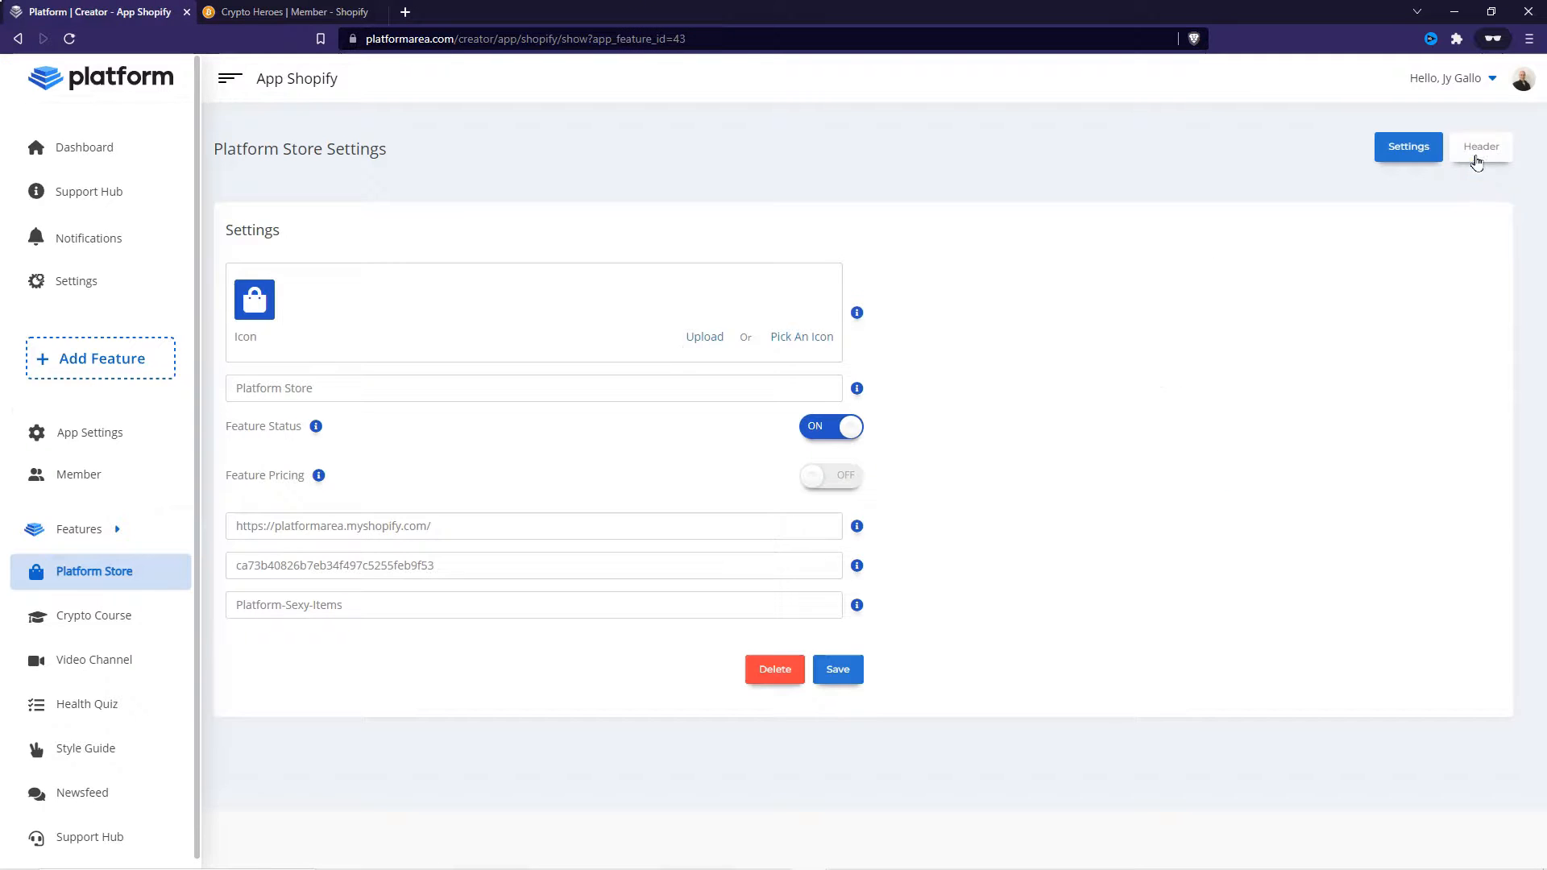
- Add a header slideshow slide using the Platform Slide 1 image and save it
left_click(1478, 148)
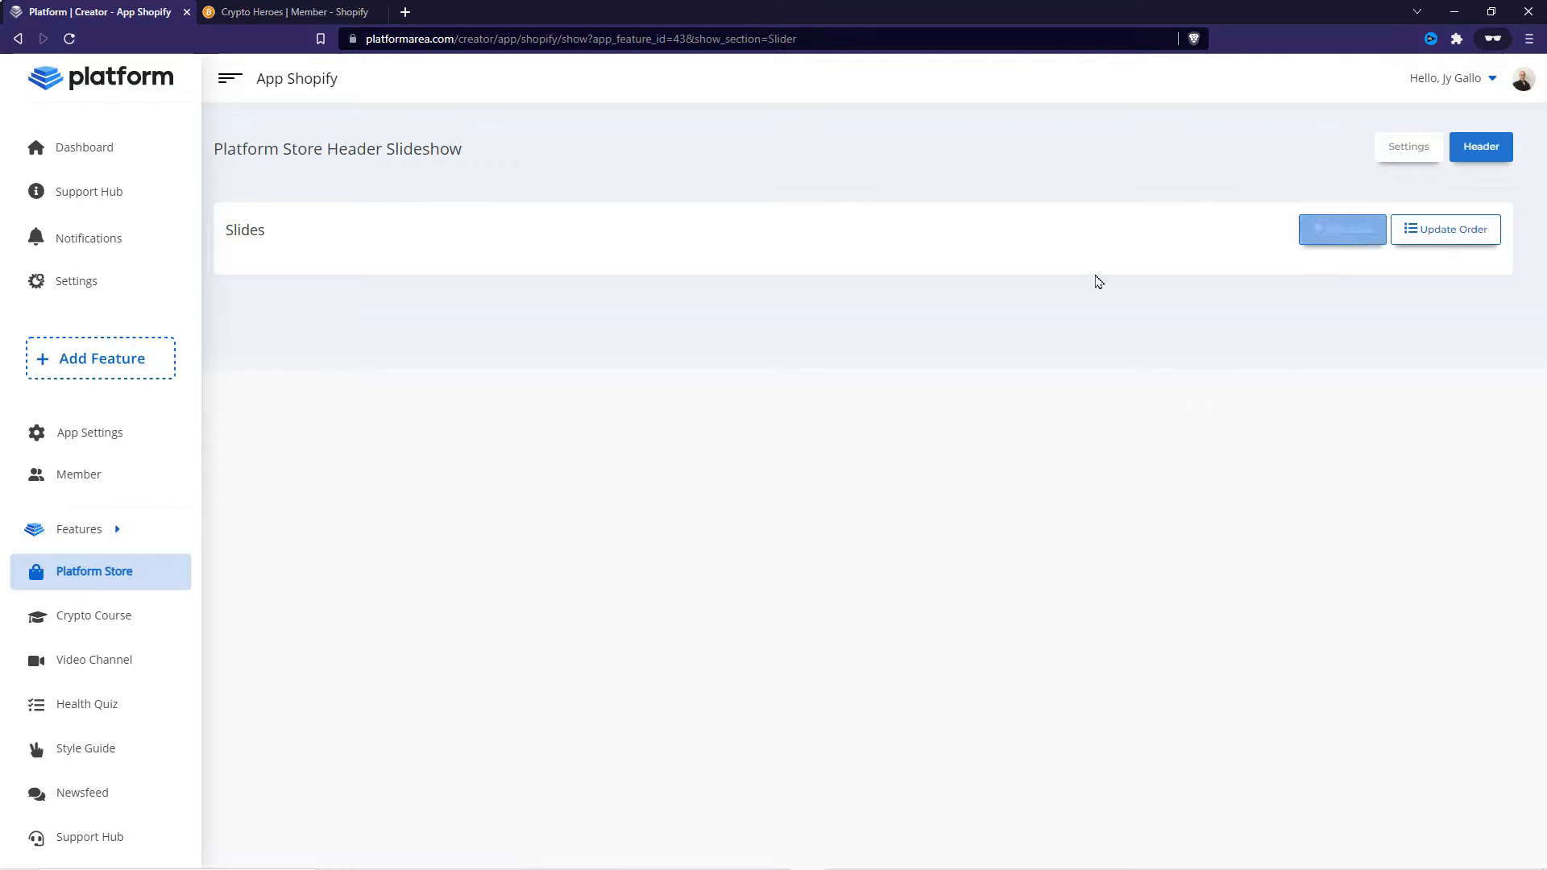
left_click(1337, 234)
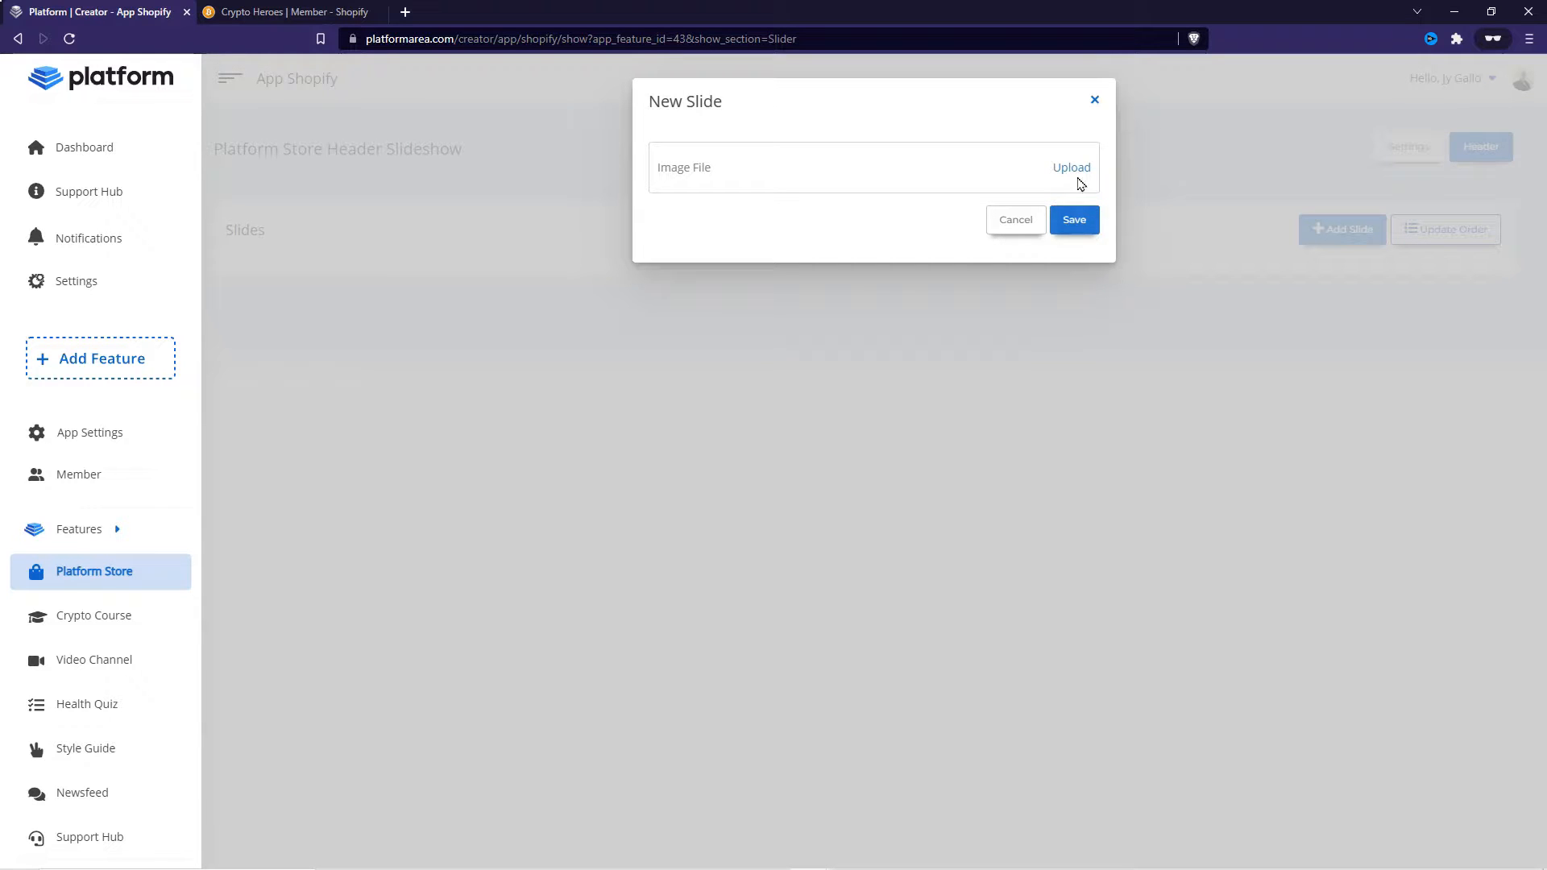
left_click(1078, 169)
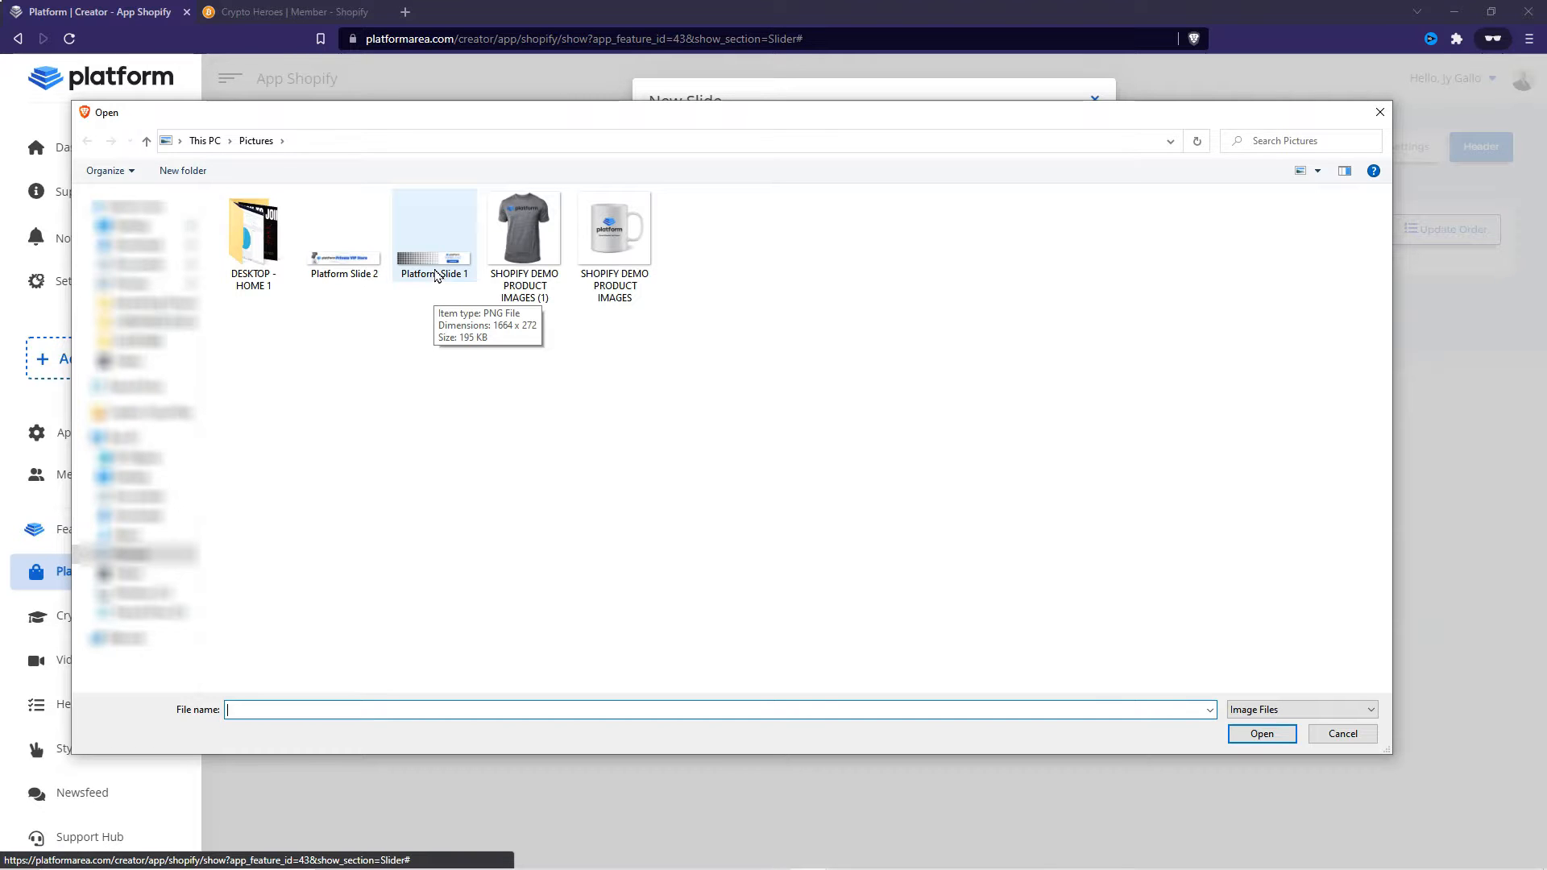
left_click(435, 257)
left_click(1257, 733)
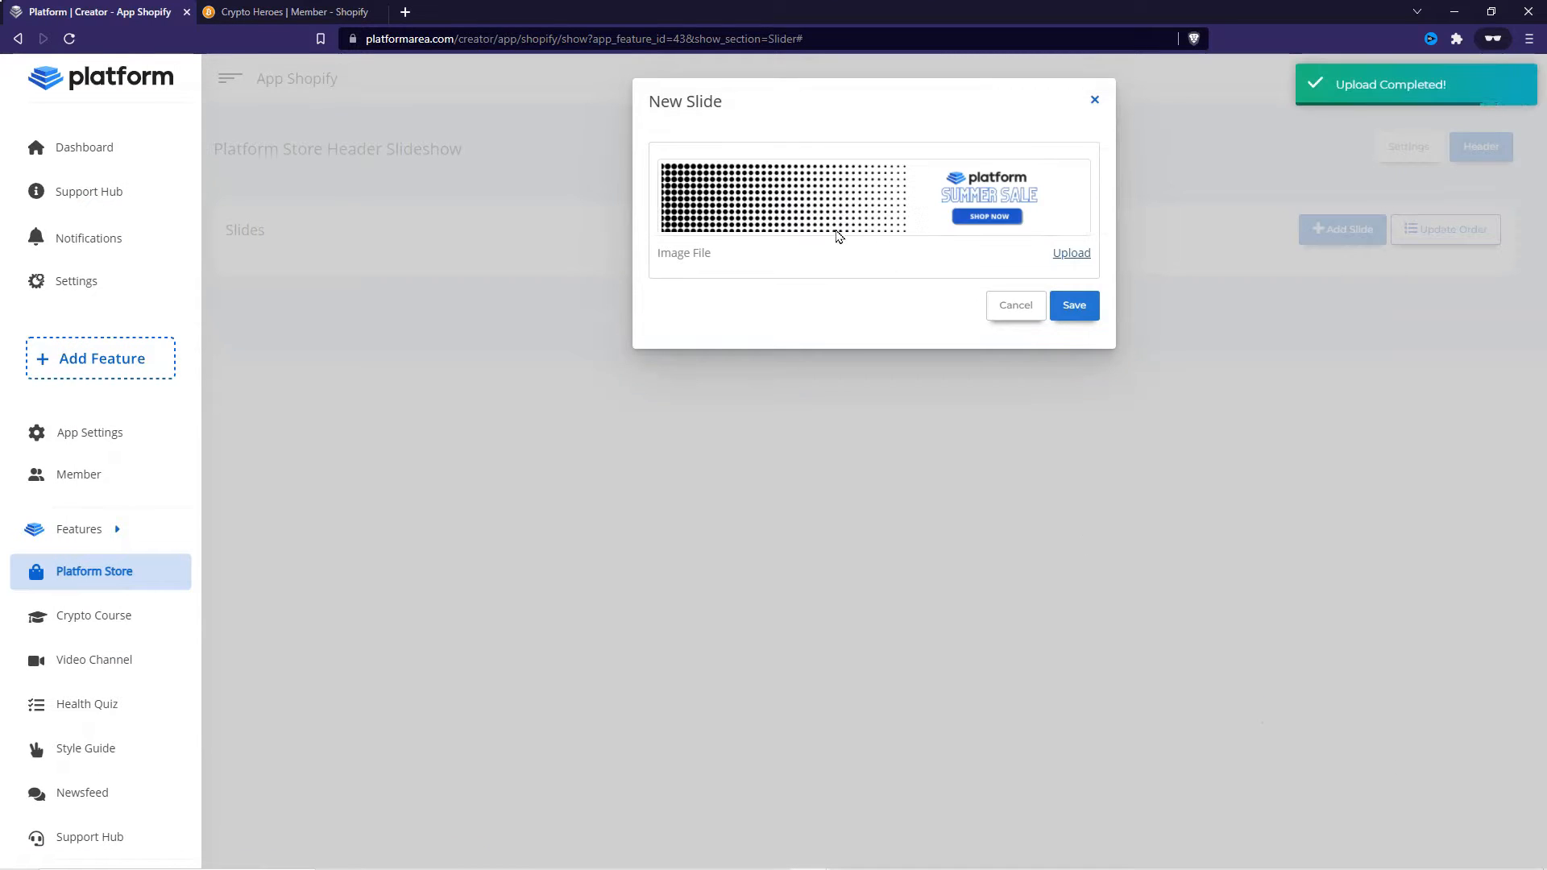
left_click(1075, 309)
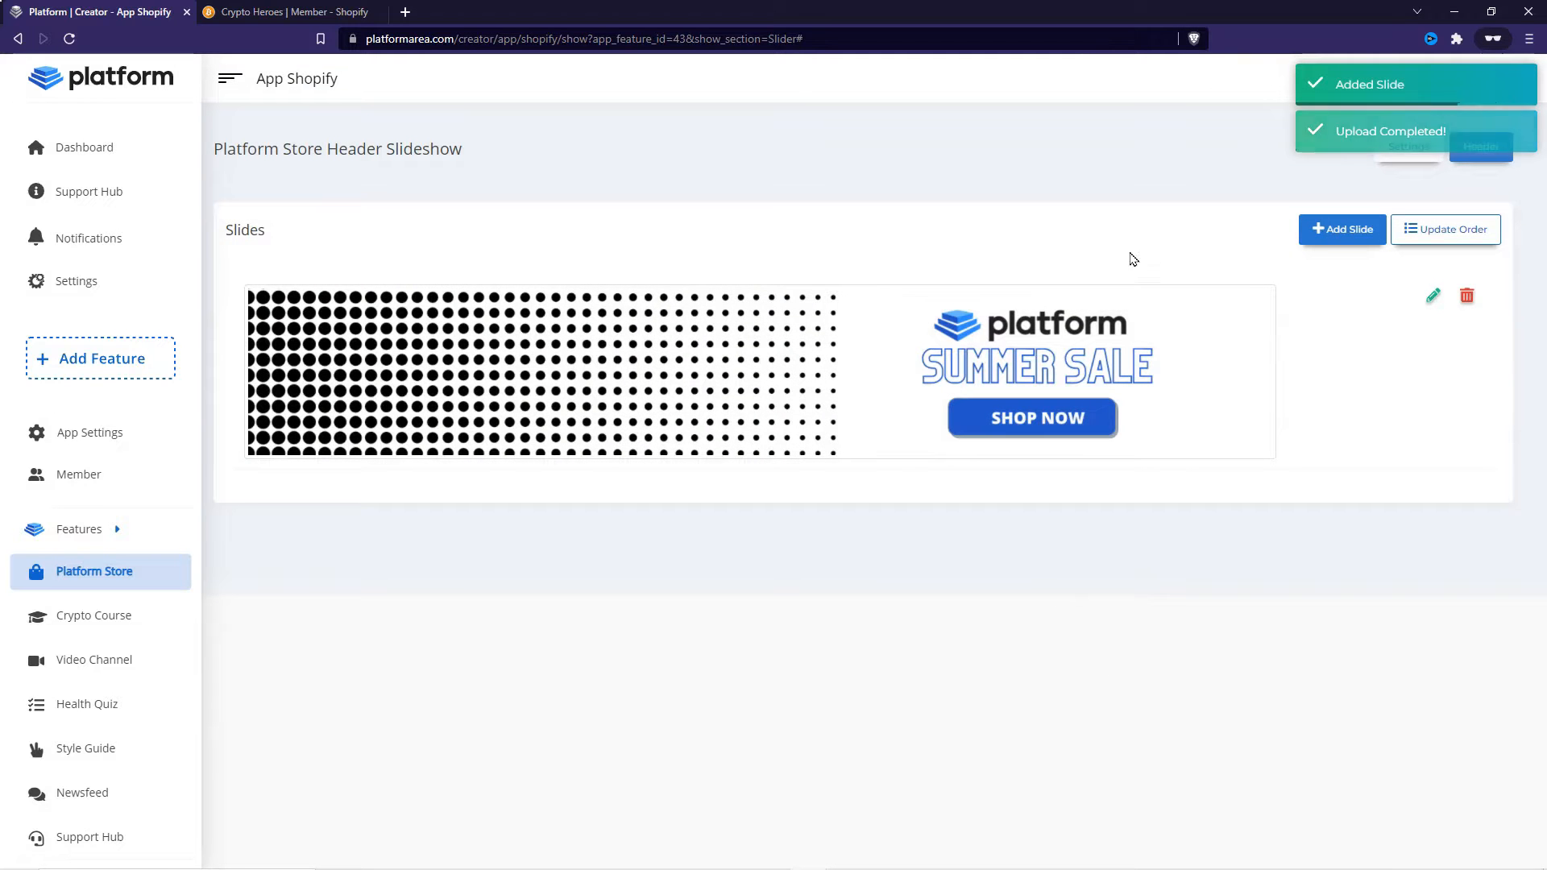
- Reload the member Platform Store page to check the new header banner
left_click(294, 12)
left_click(69, 38)
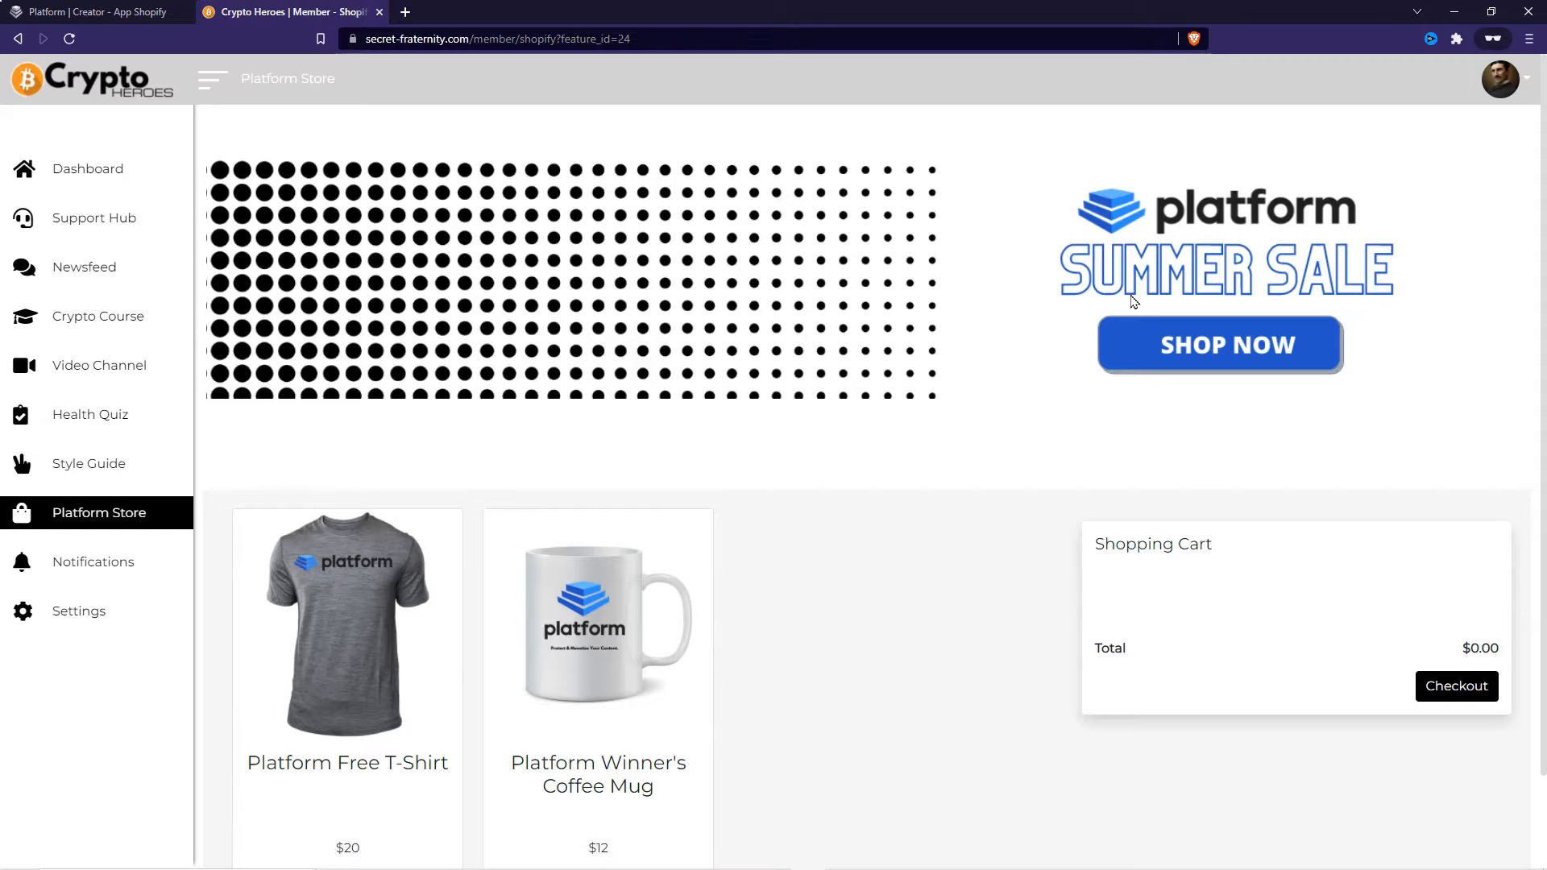
scroll(1047, 588, "down", 2)
scroll(975, 578, "up", 2)
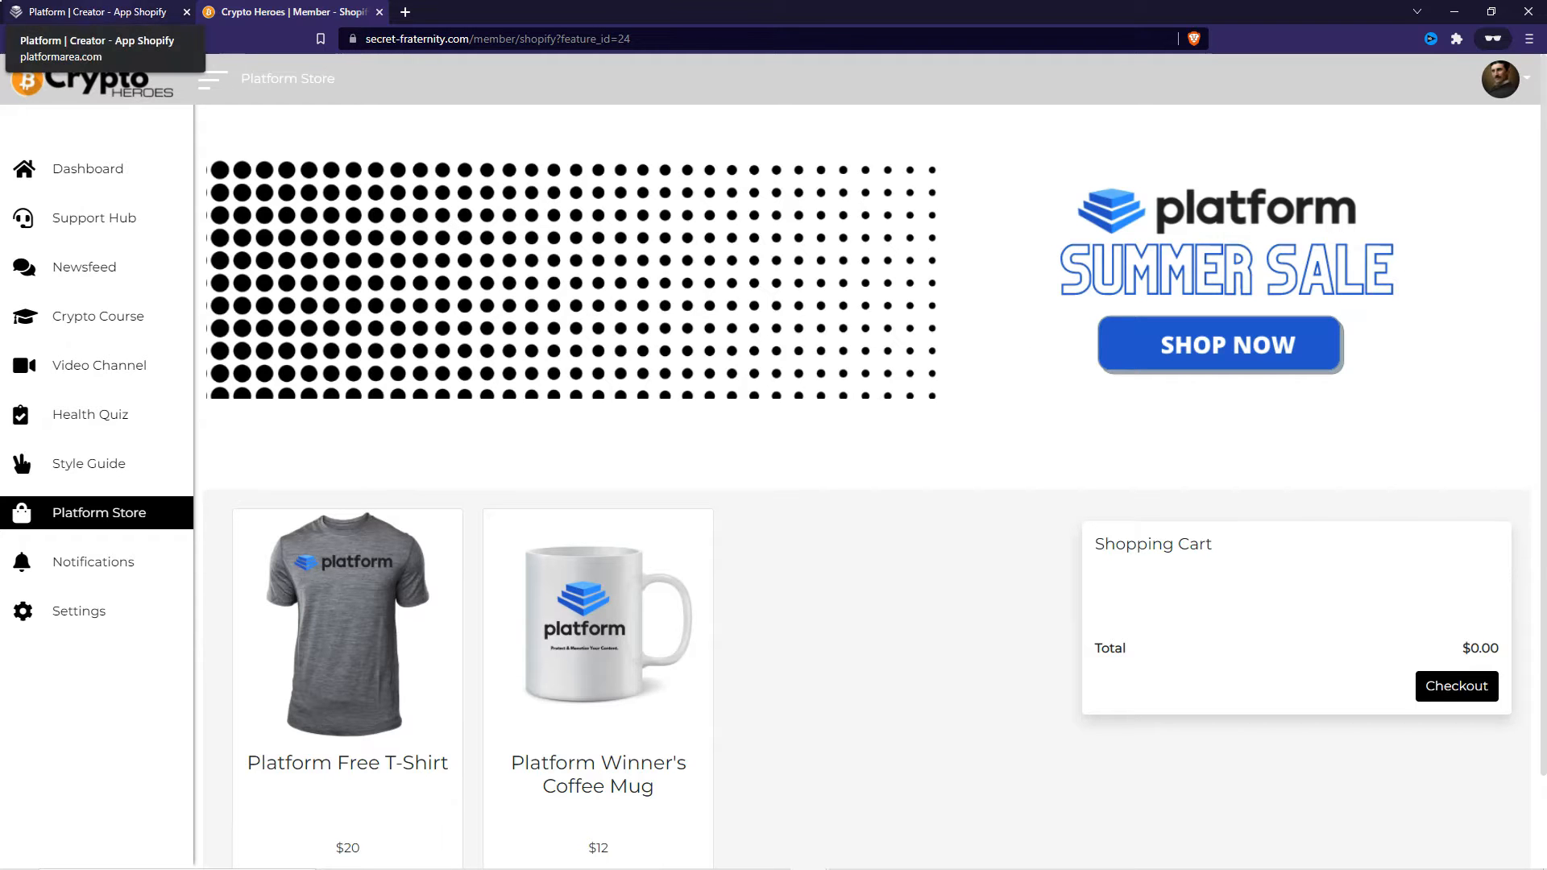
- Add a second header slide using the Platform Slide 2 image and save it
left_click(97, 11)
left_click(1319, 232)
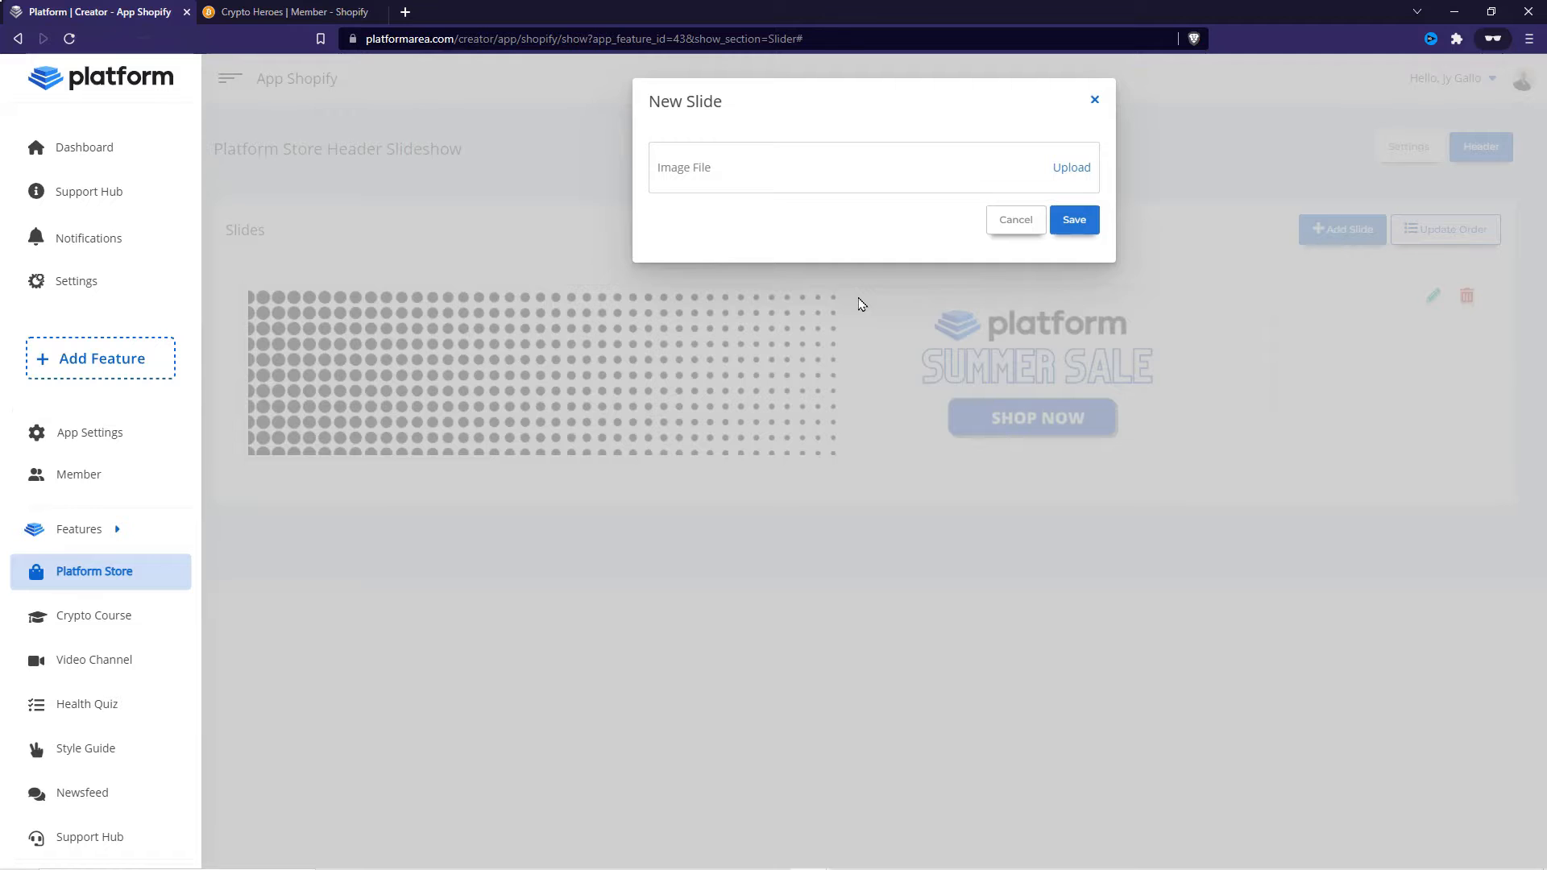
left_click(1077, 170)
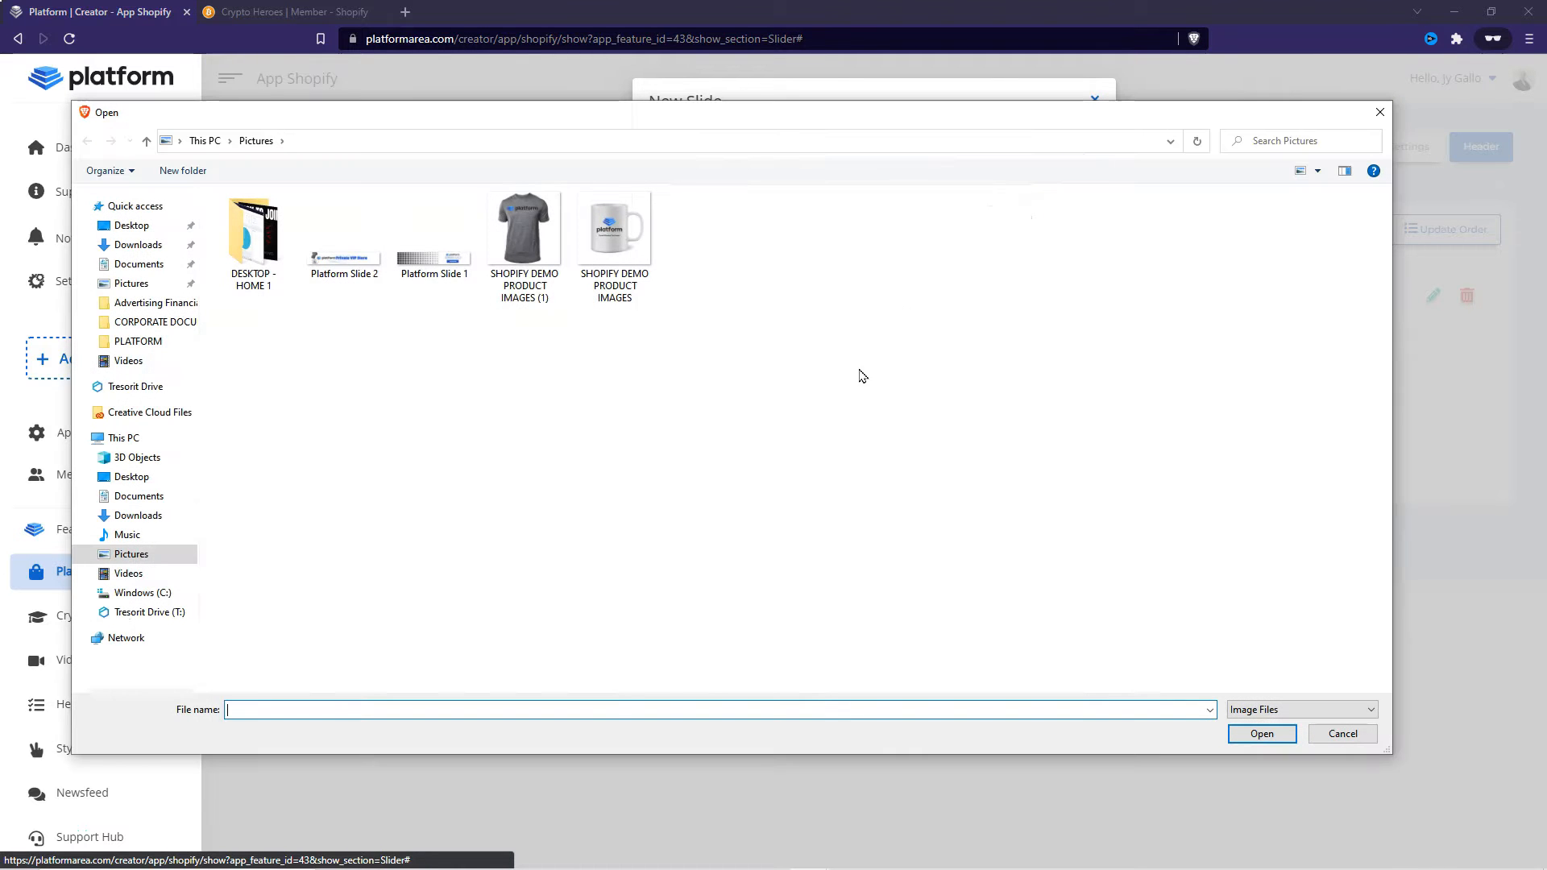
double_click(347, 278)
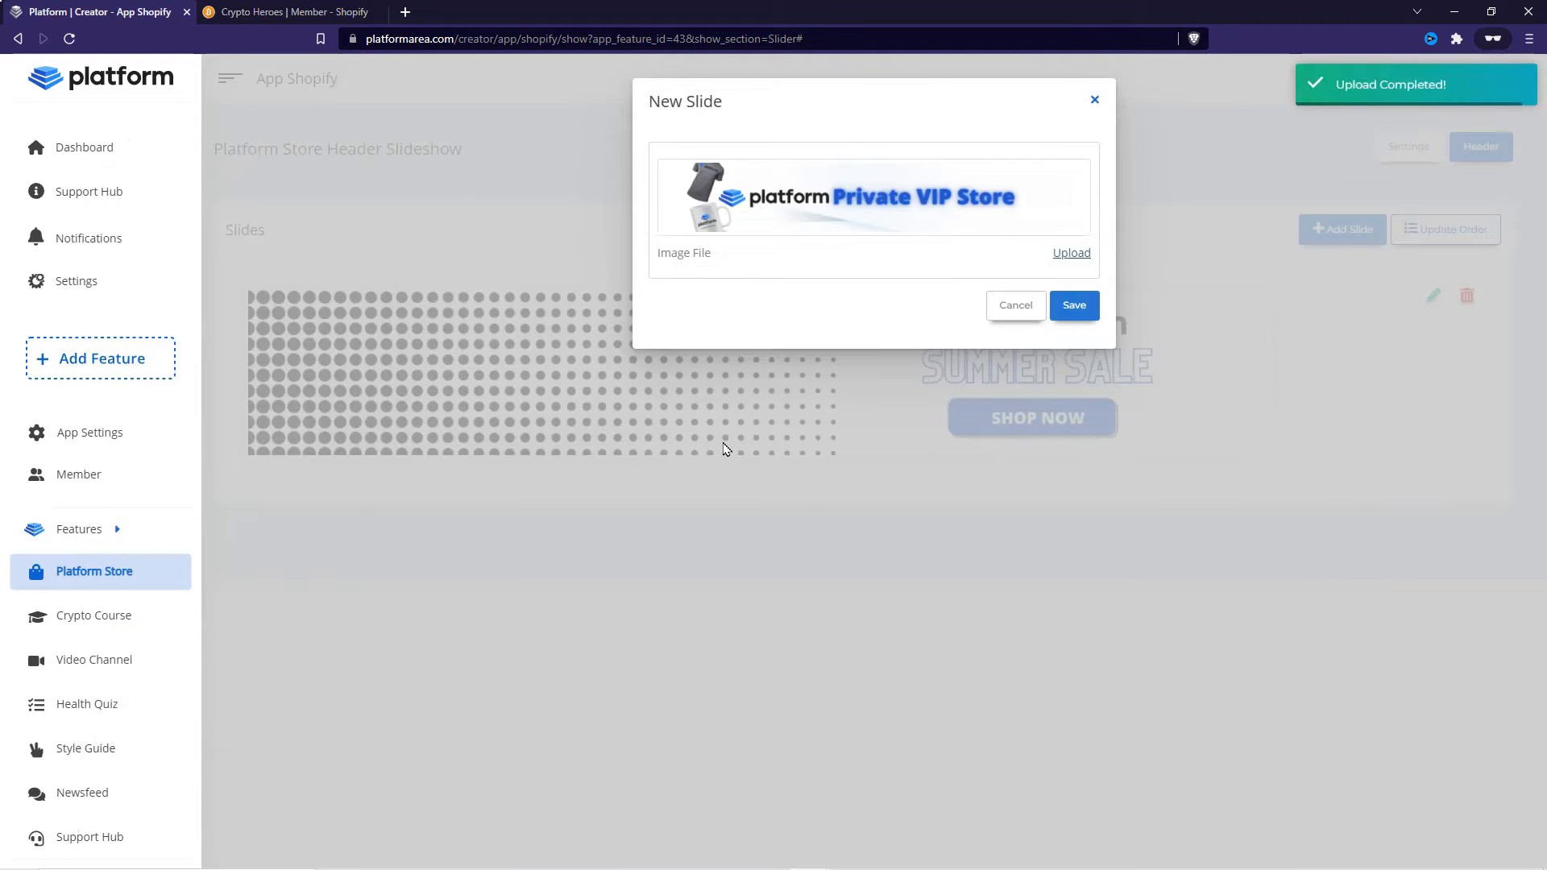
left_click(1074, 308)
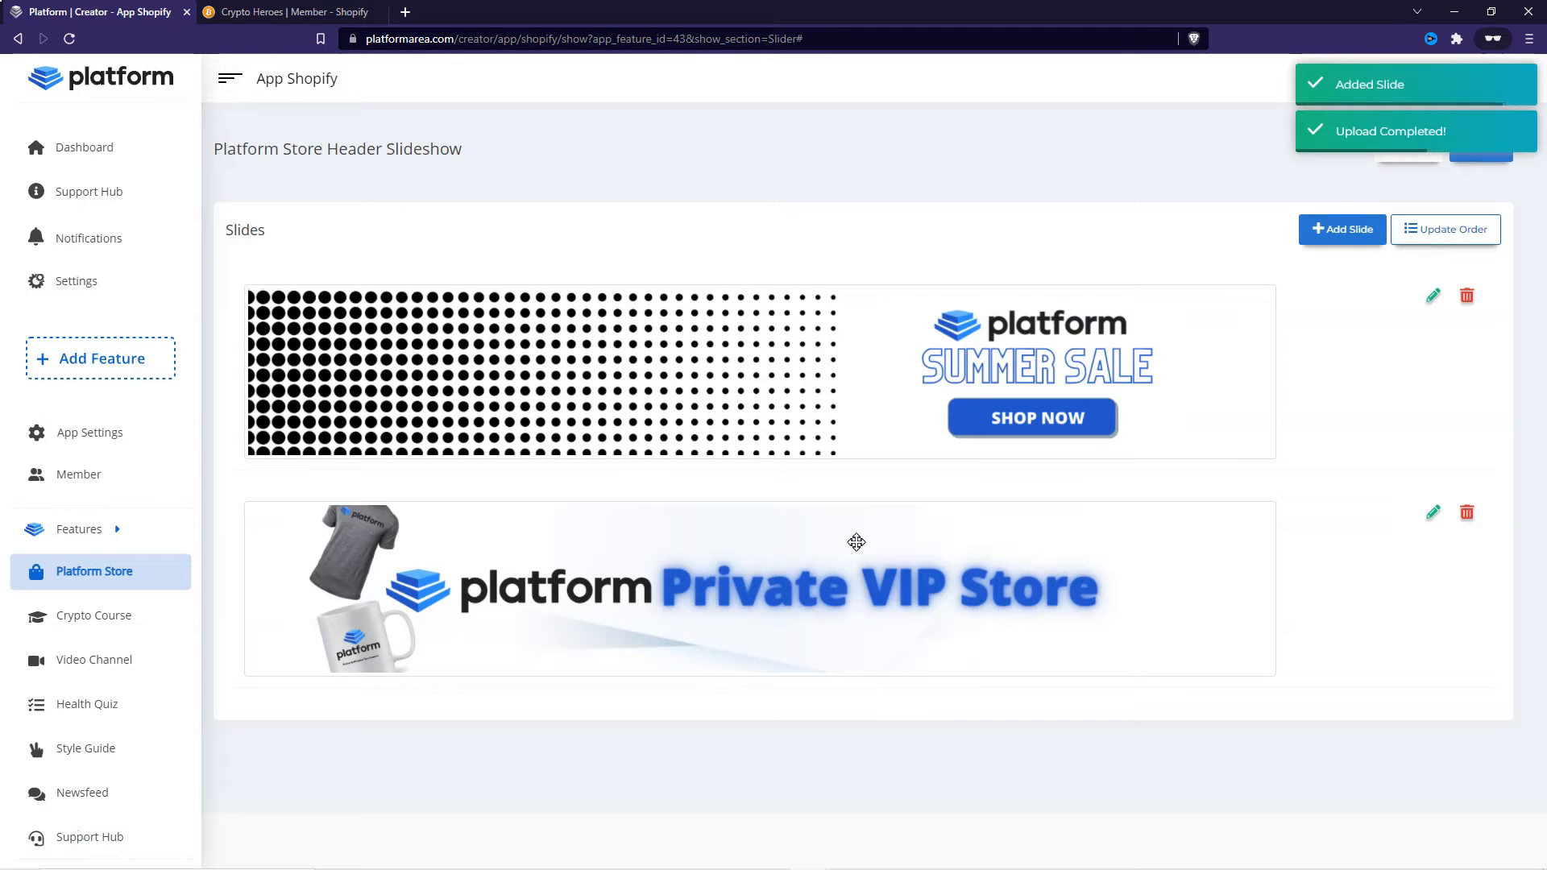
- Reload the member Platform Store page and flip between the two header slides
left_click(292, 11)
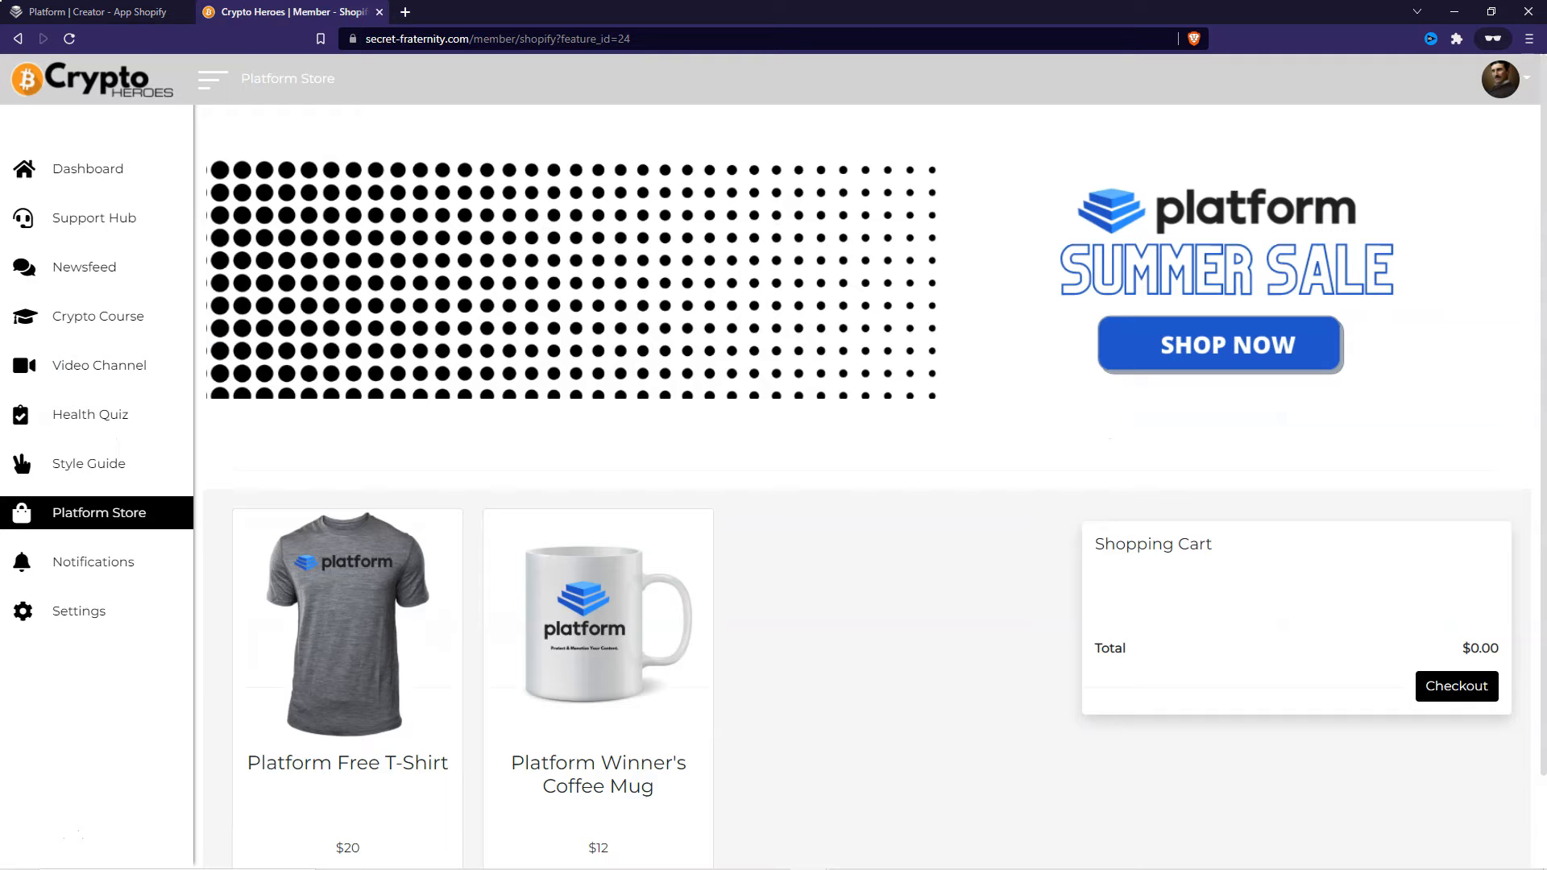
left_click(69, 38)
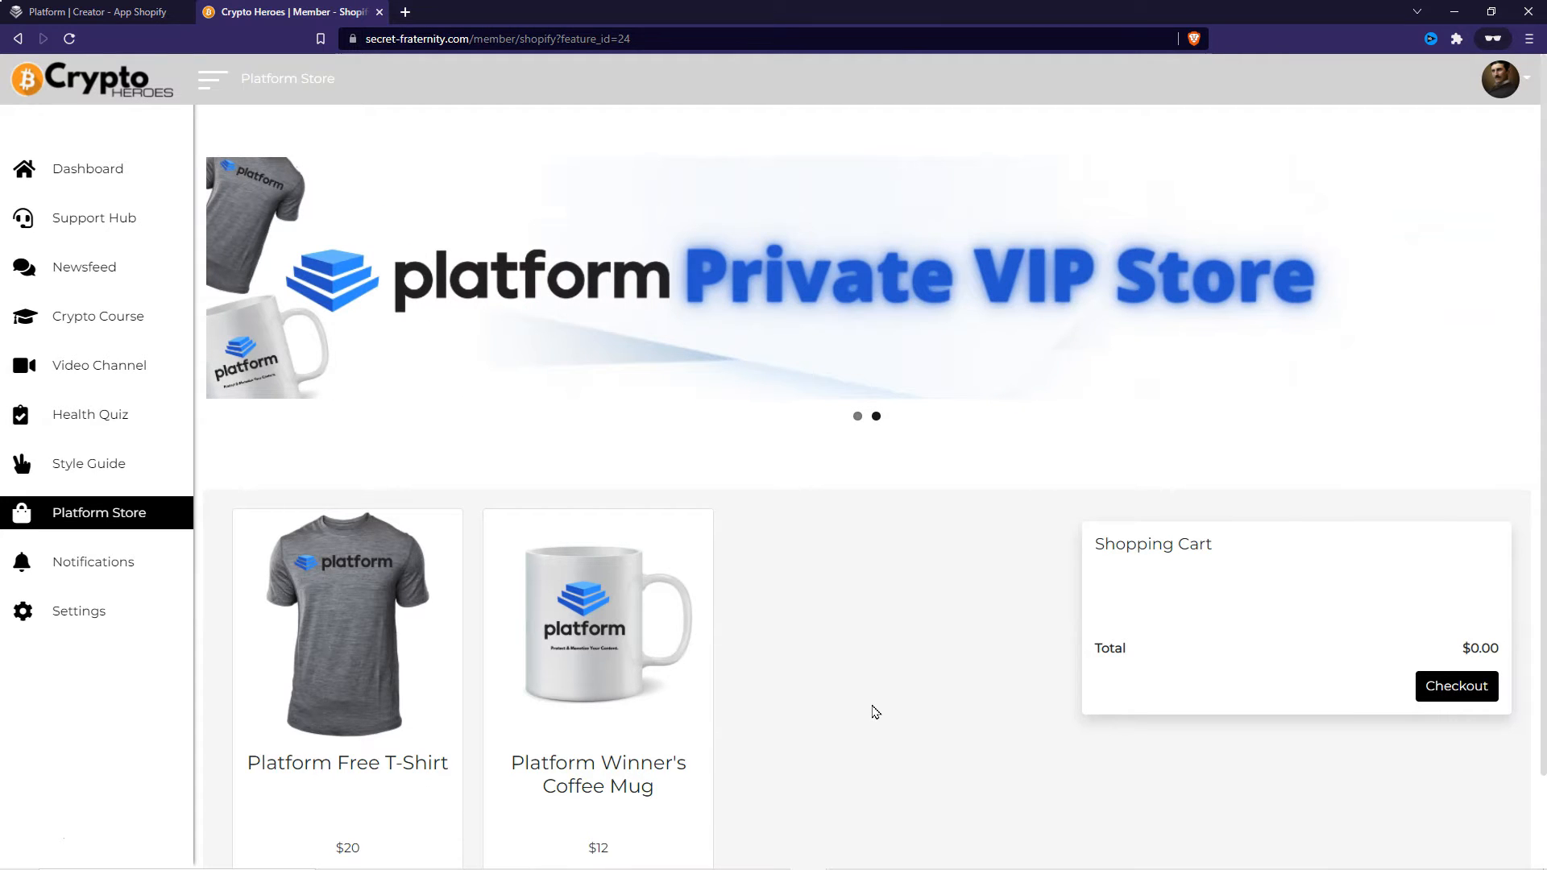
left_click(857, 415)
left_click(876, 417)
- Move the Private VIP Store slide above the Summer Sale slide and update the slide order
left_click(139, 12)
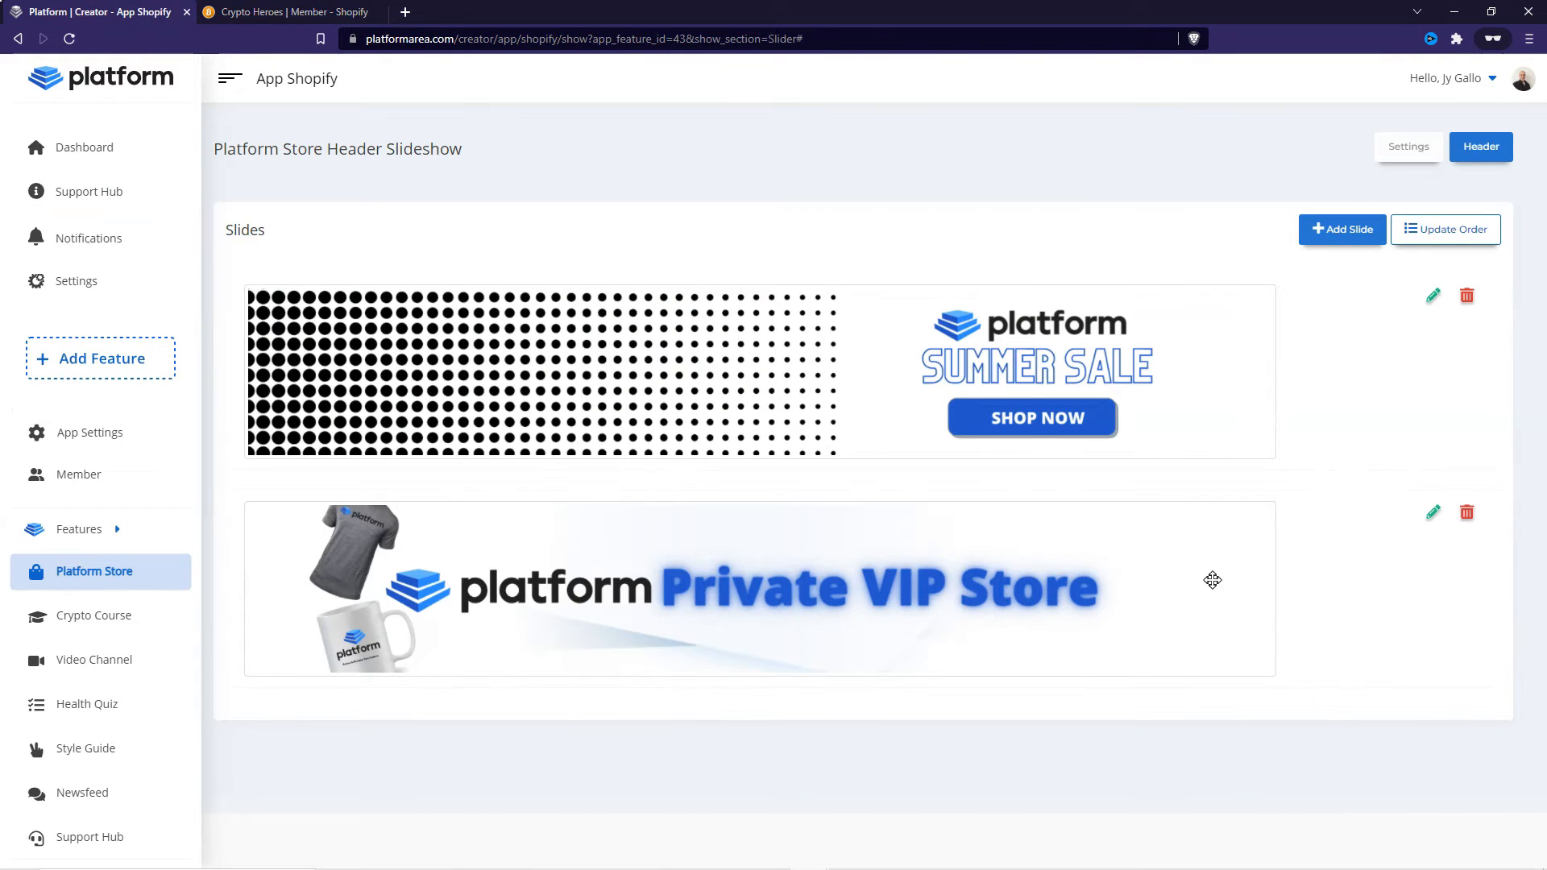
left_click_drag(1090, 629, 1112, 366)
left_click_drag(1104, 577, 1075, 304)
left_click_drag(1146, 613, 1115, 325)
left_click(1448, 232)
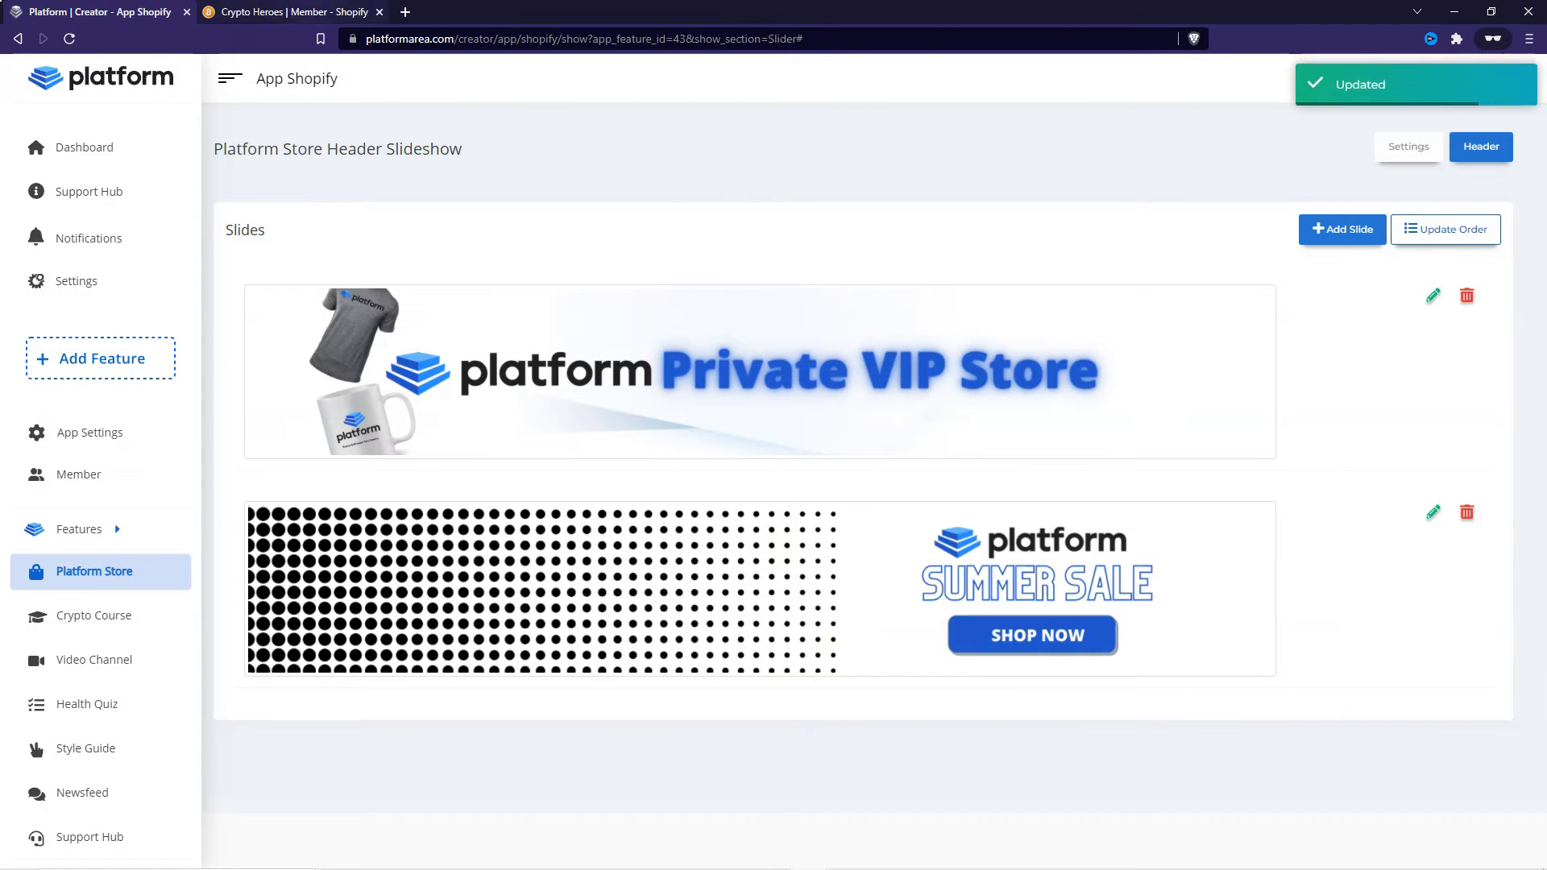
- Reload the member Platform Store page to check the new slide order
left_click(286, 11)
left_click(69, 38)
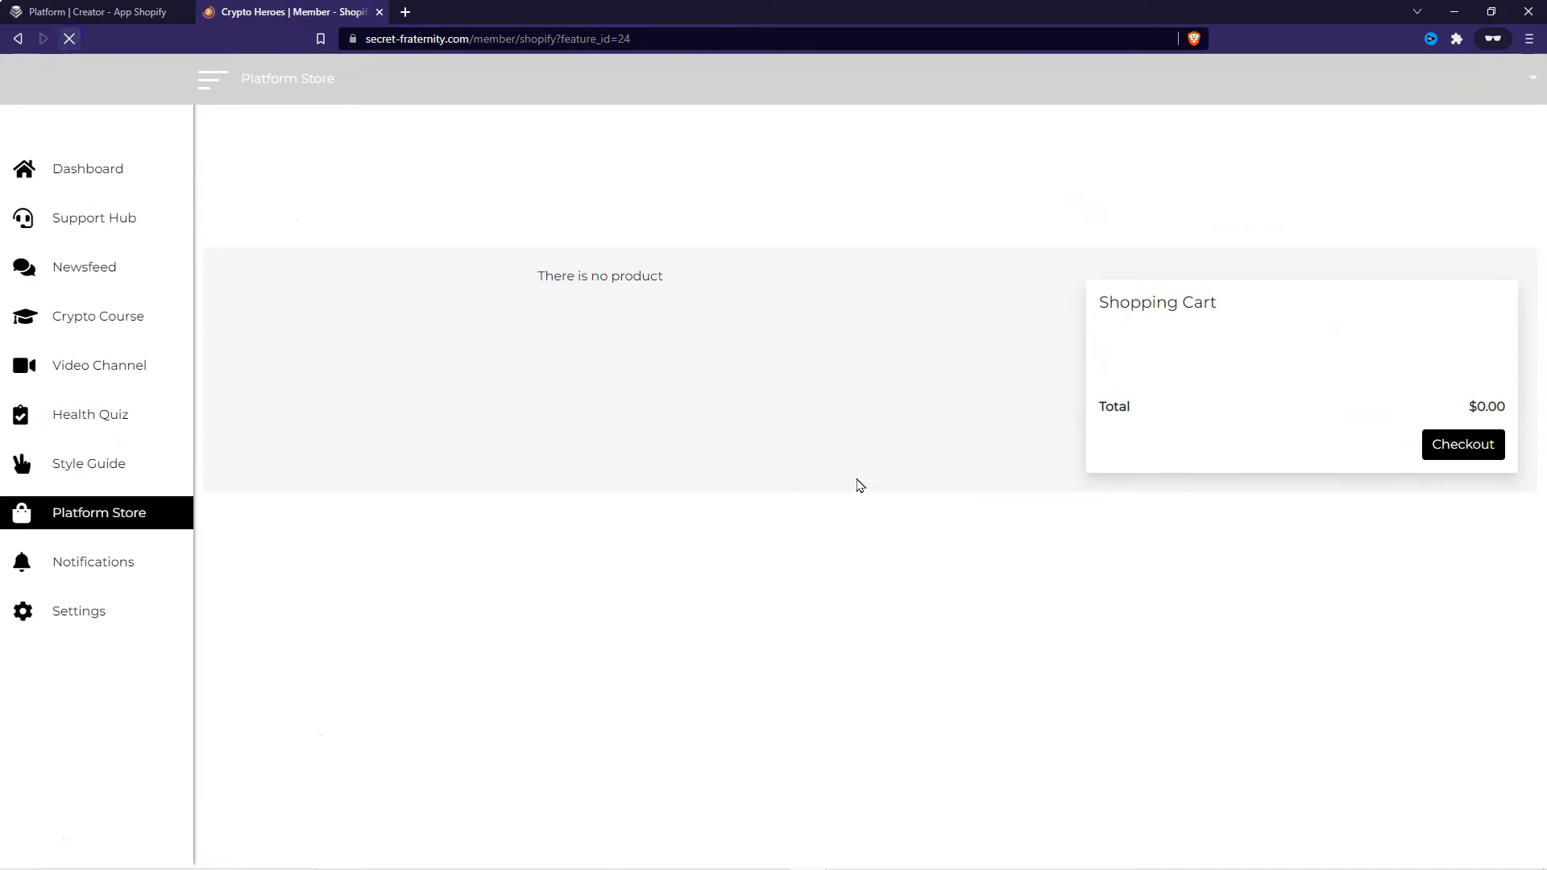